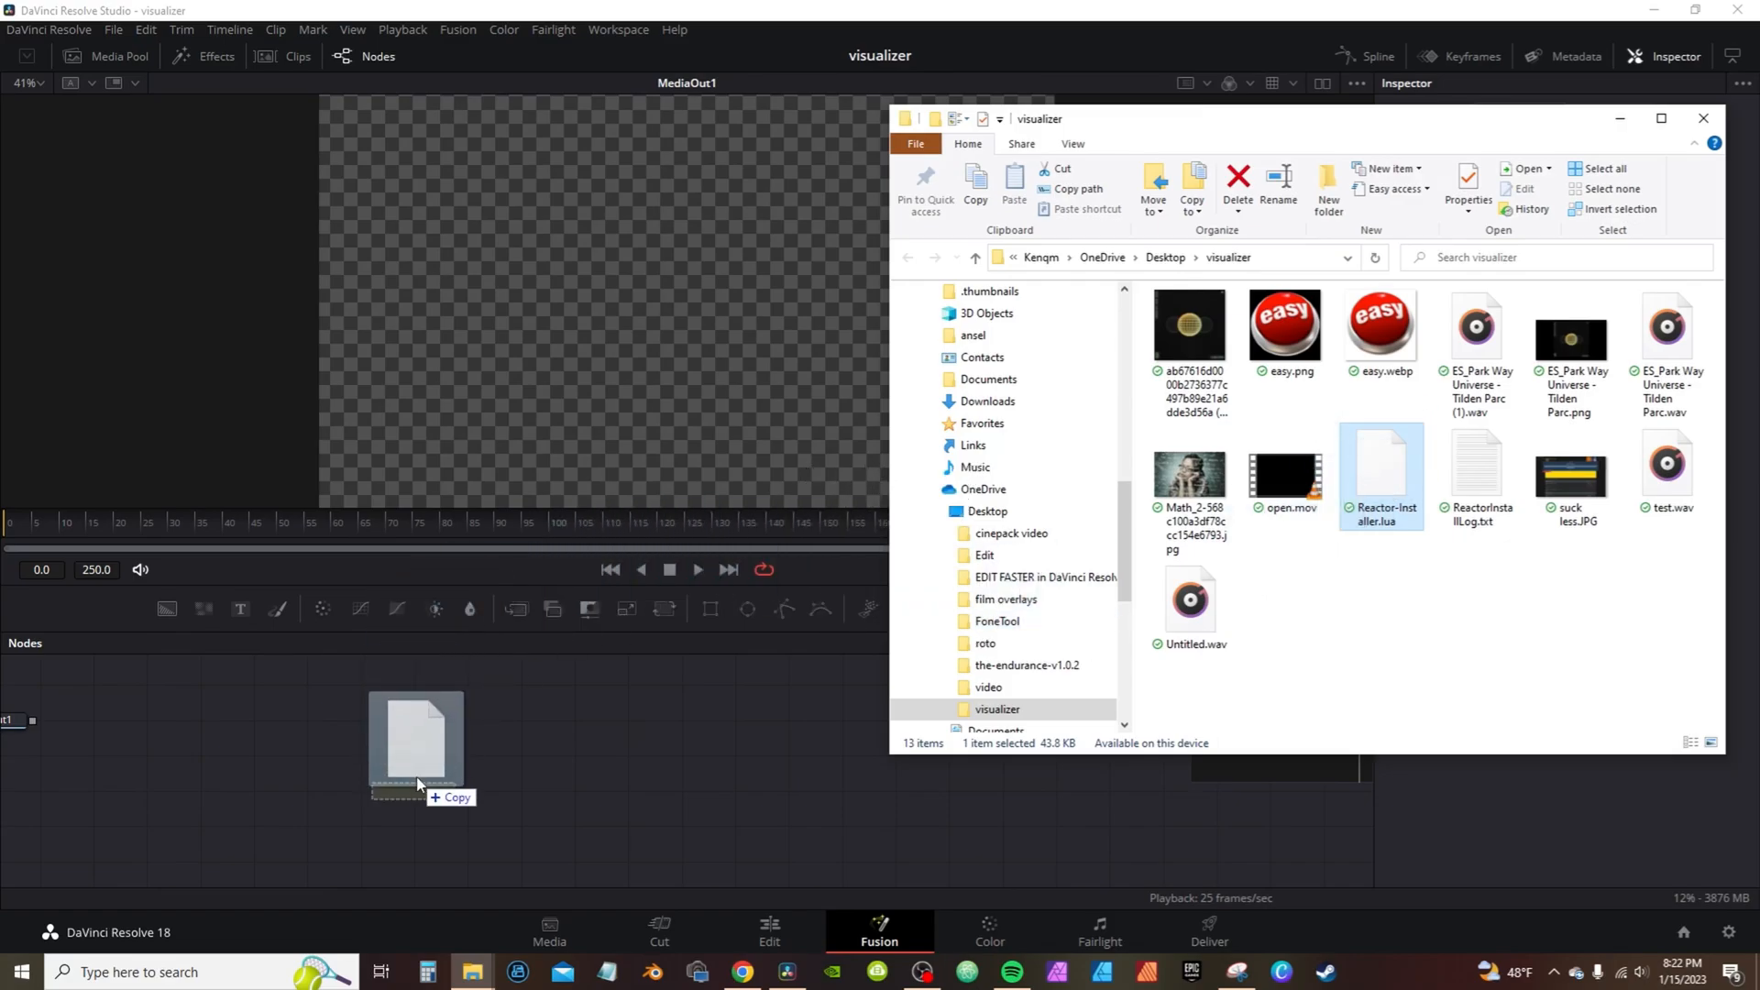
- Minimize the visualizer folder window and open the Reactor package manager from the installed scripts
click(1619, 124)
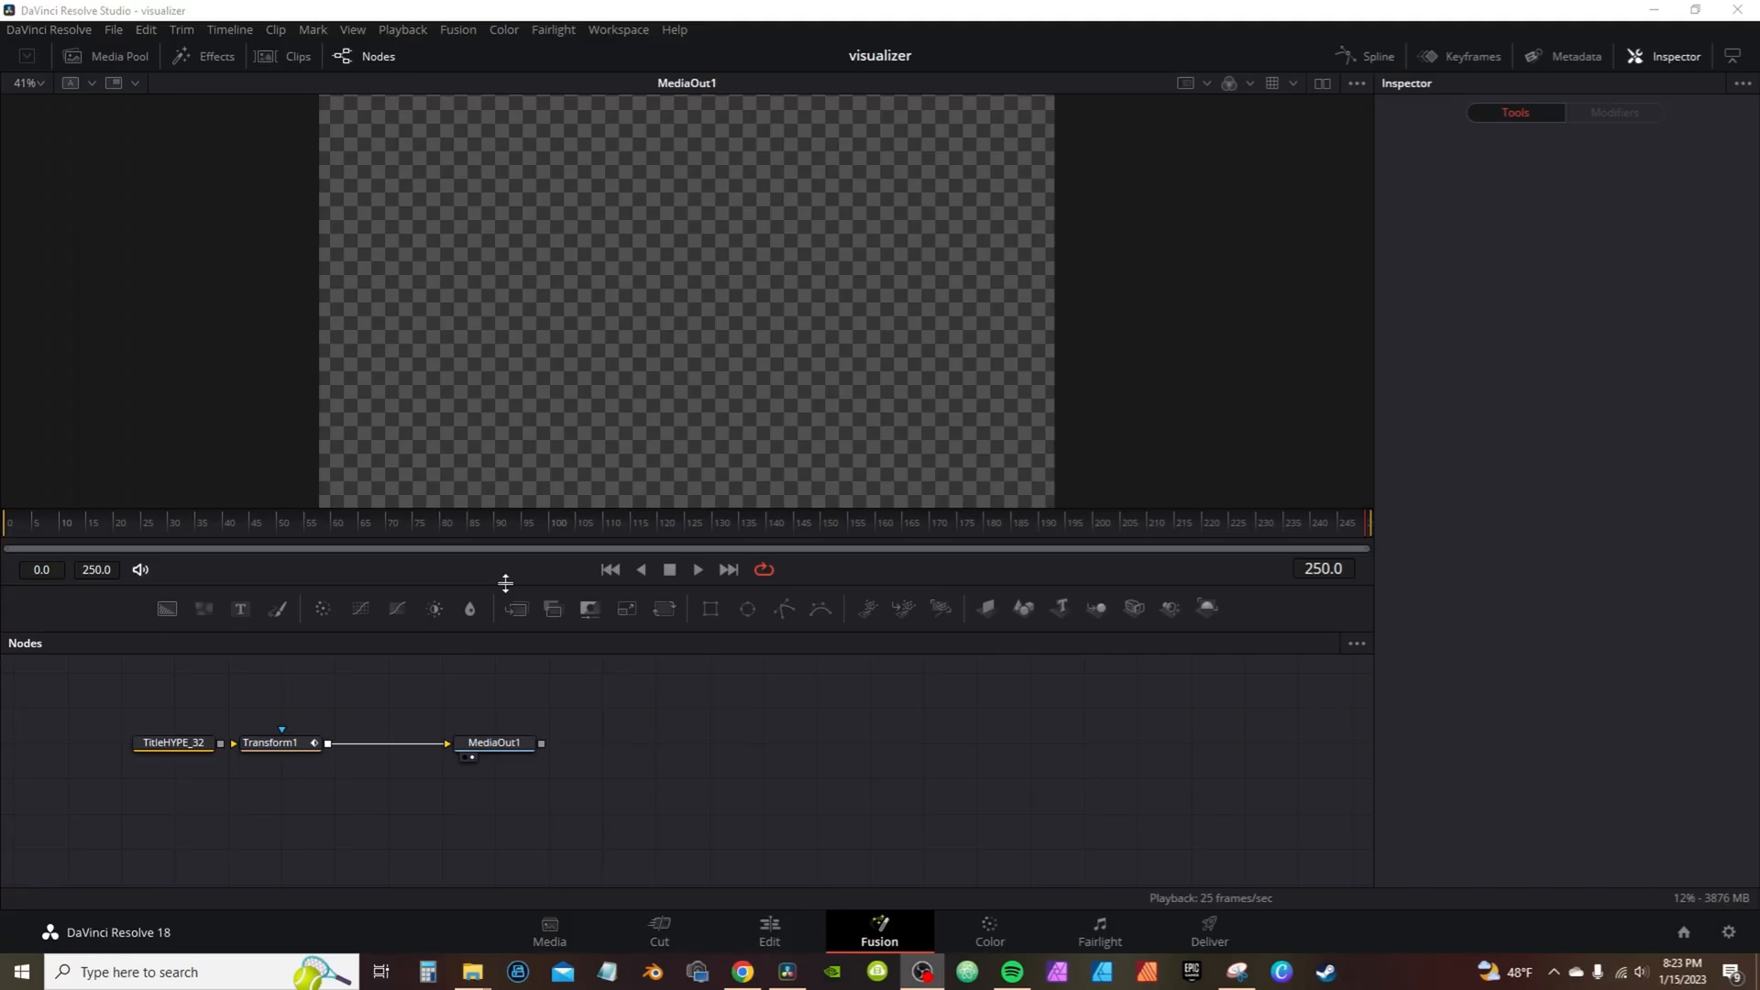
click(623, 33)
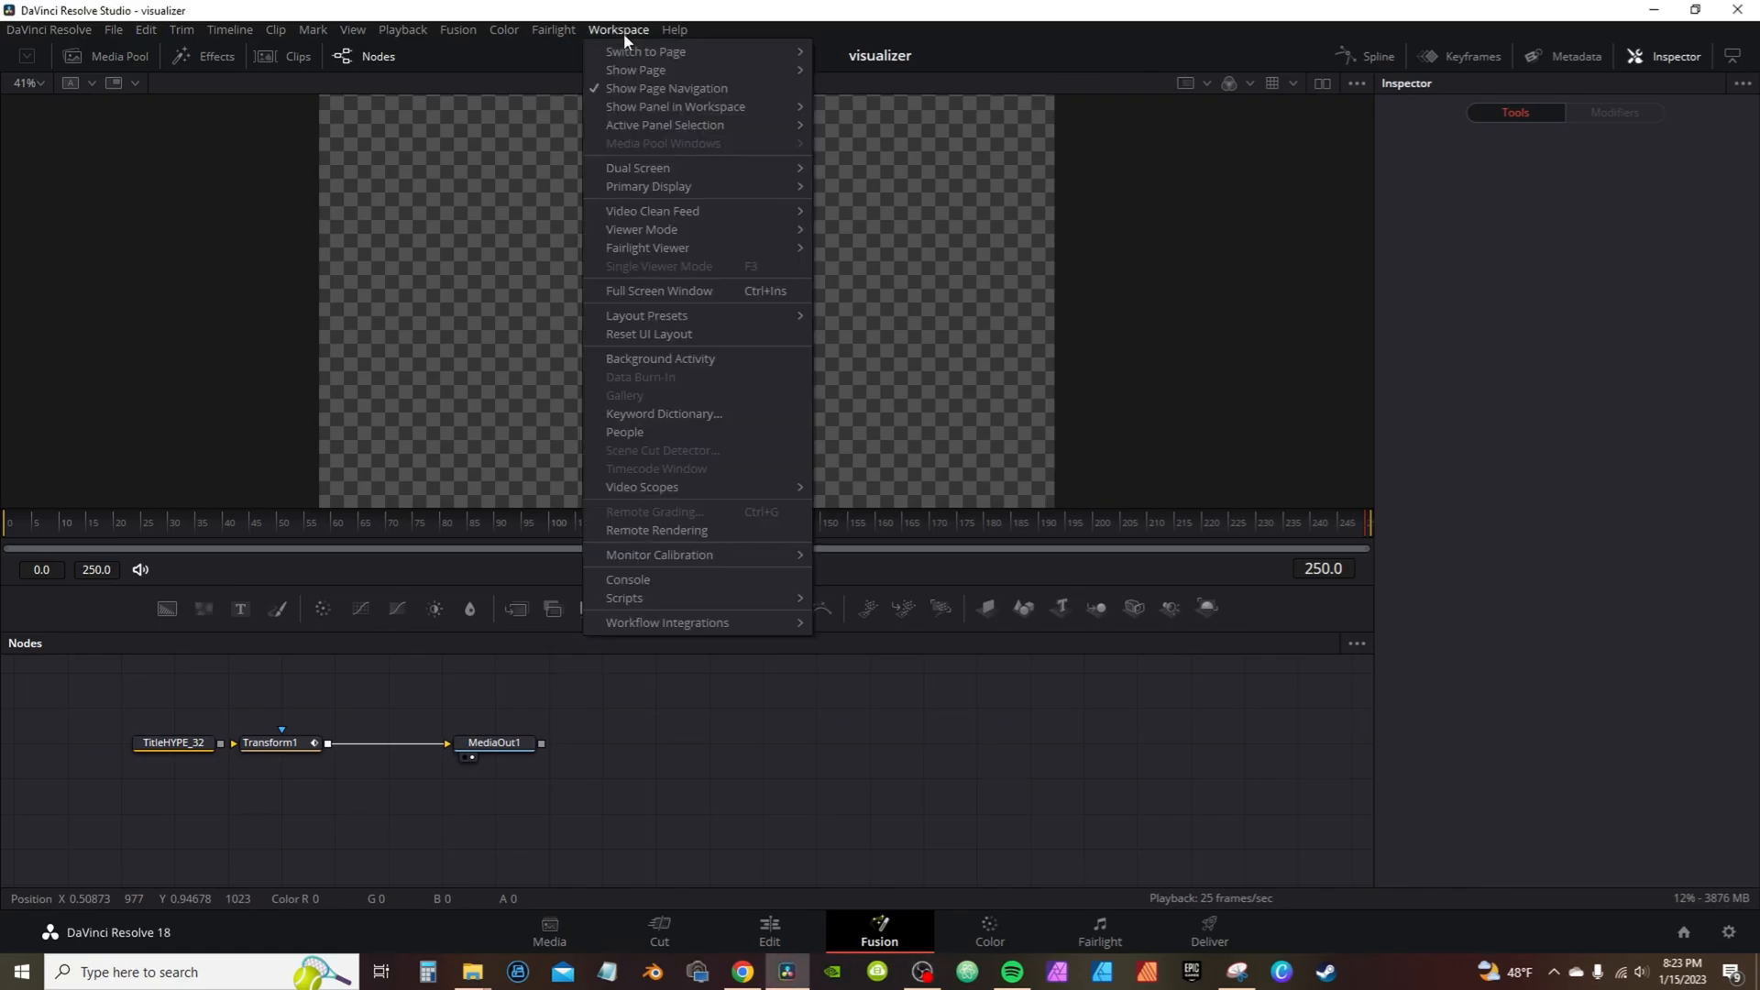
mouse_move(707, 592)
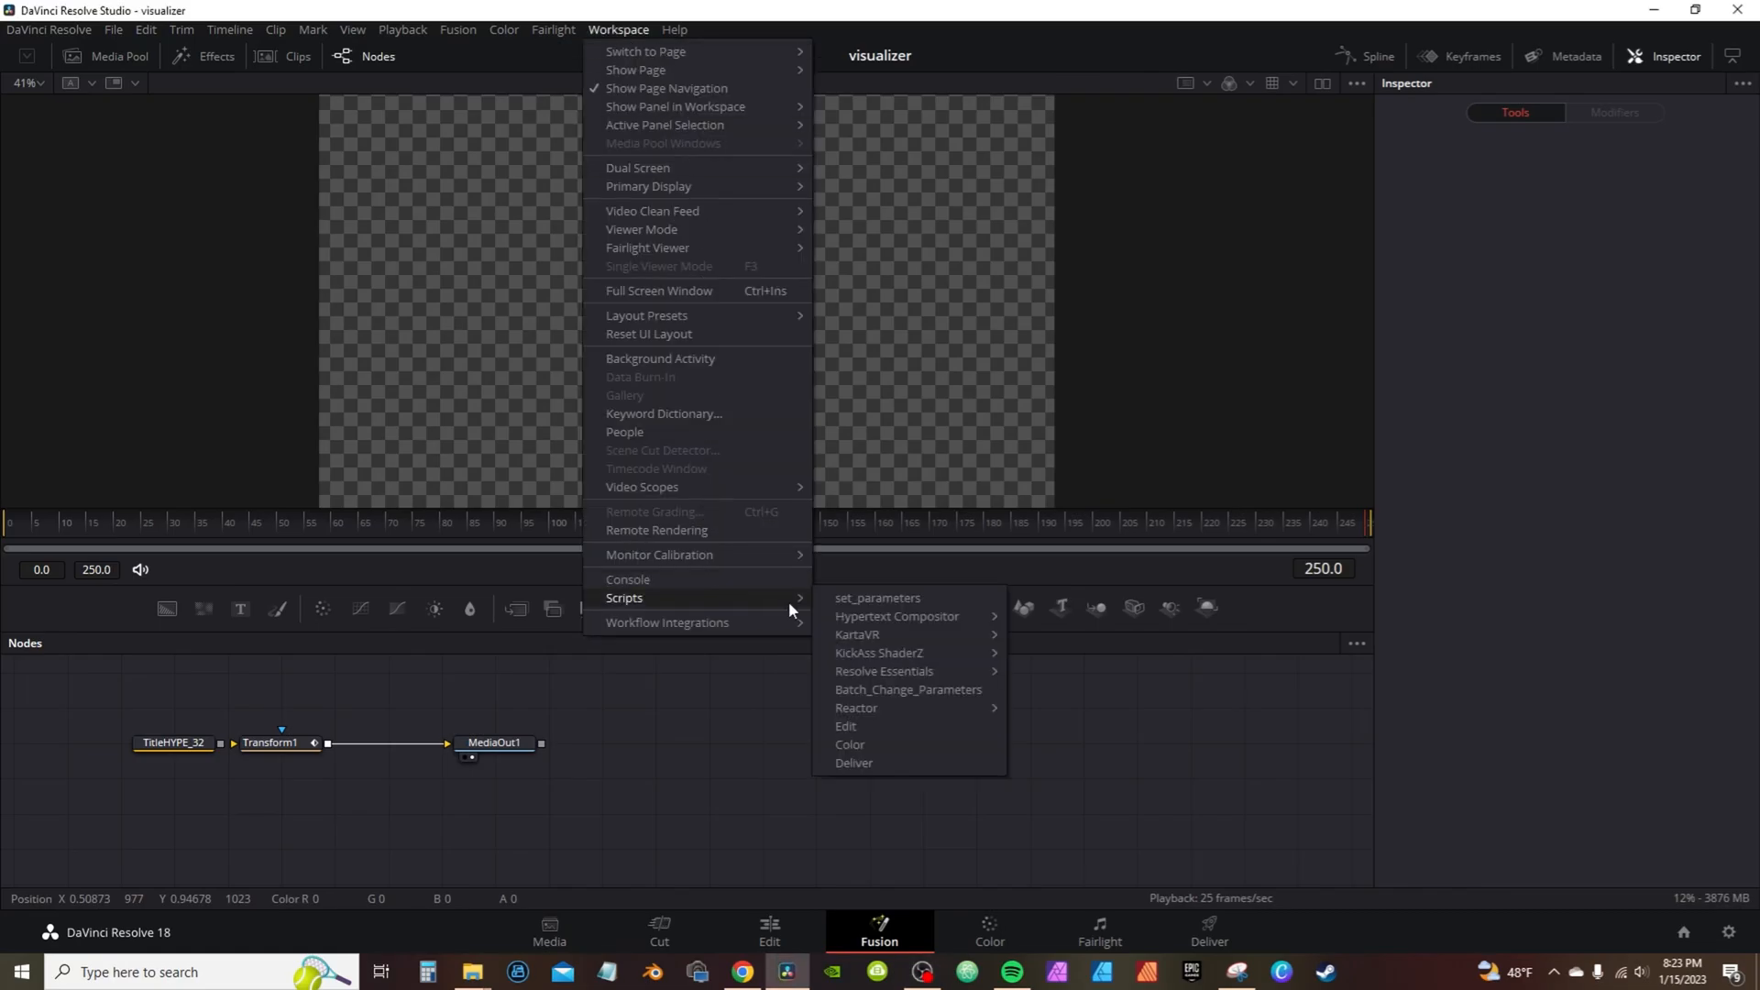
mouse_move(910, 706)
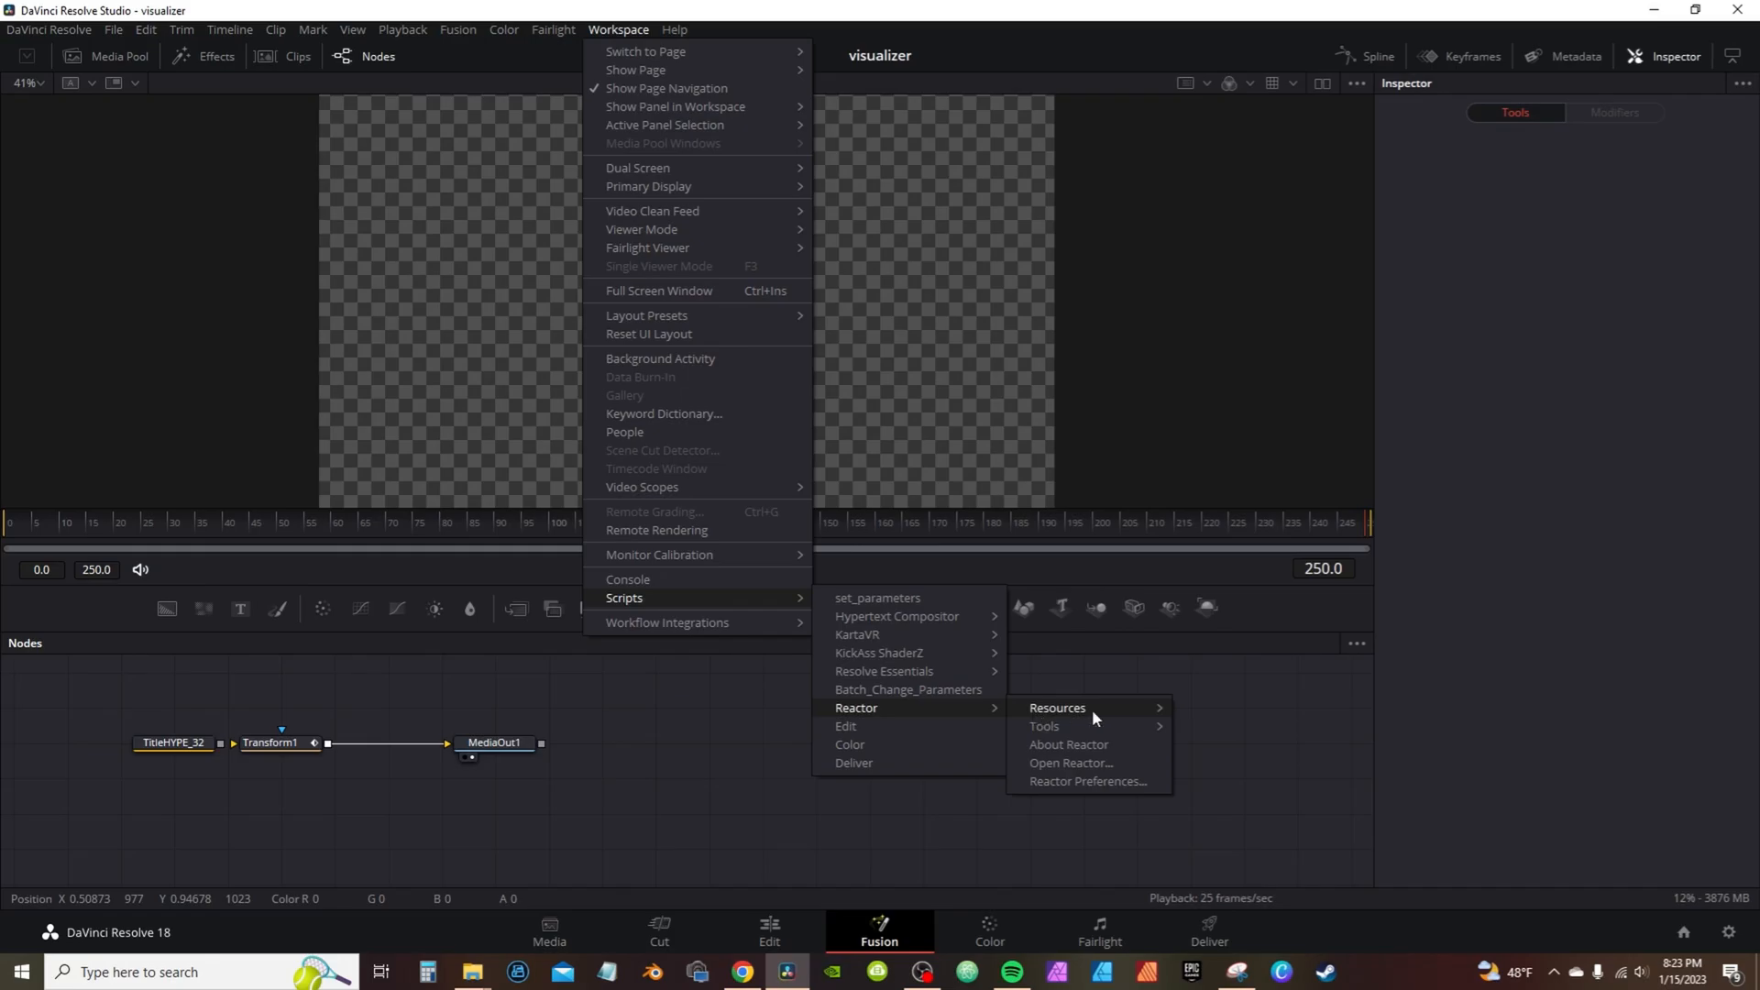
click(1096, 763)
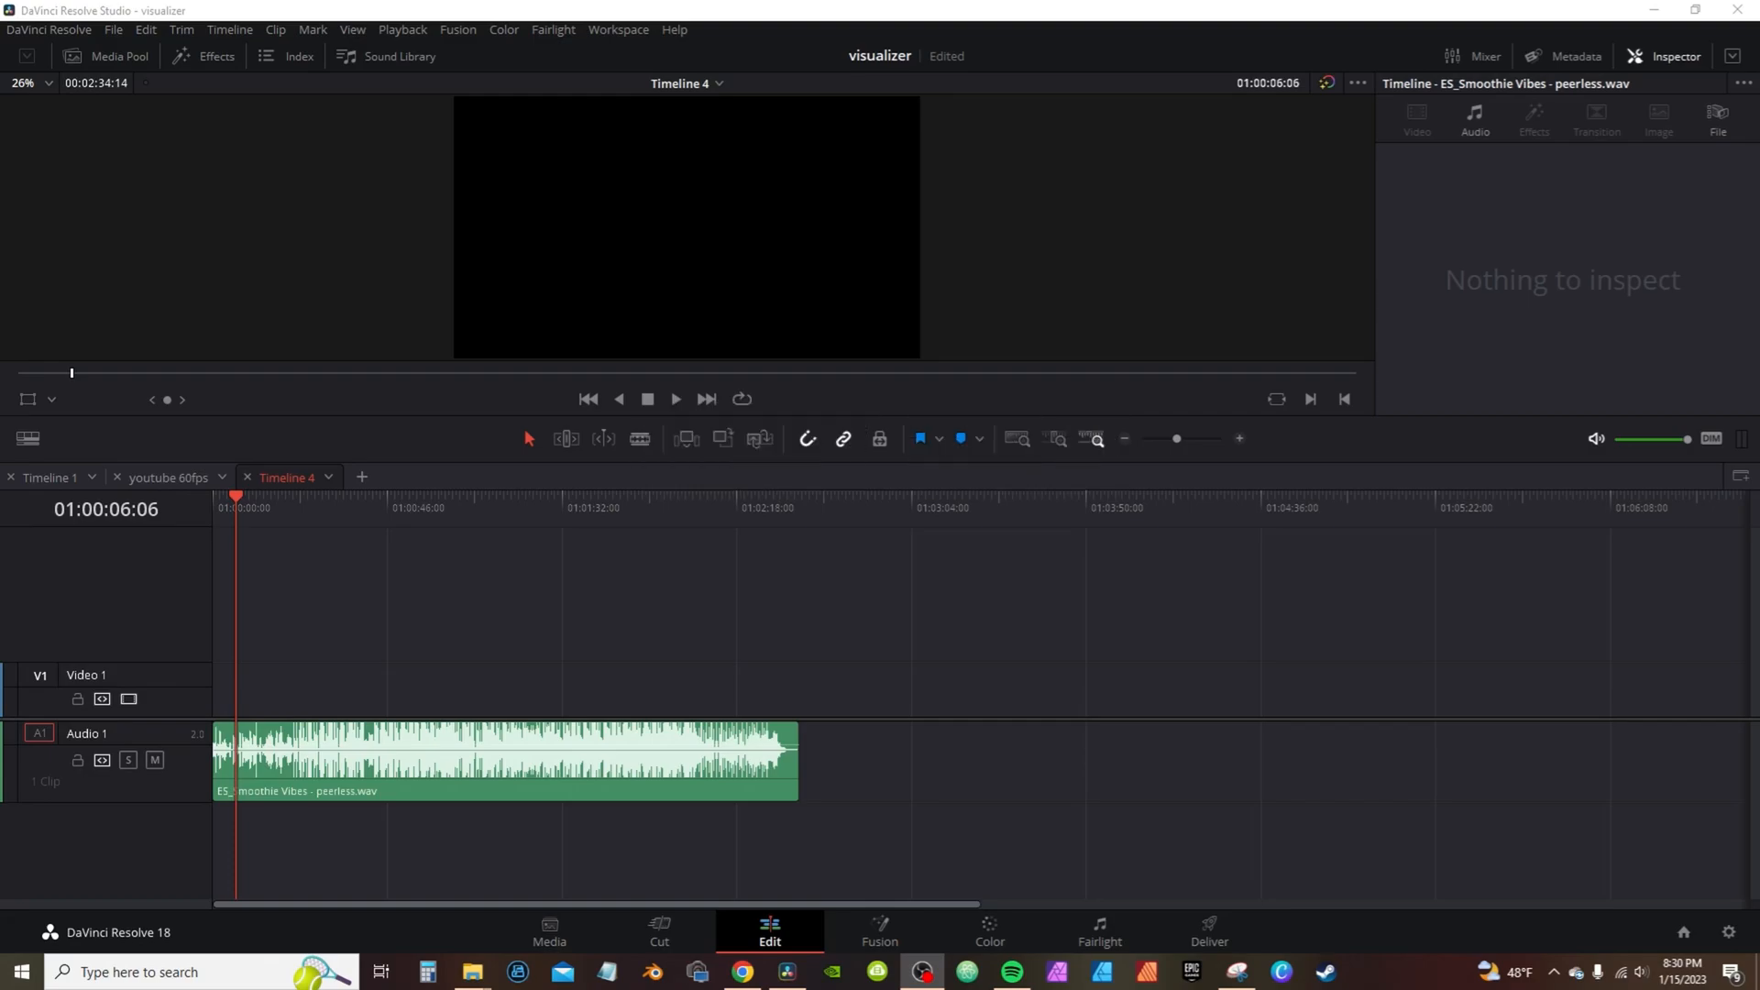
- Switch to the Deliver page and choose Wave as the audio export format
click(412, 503)
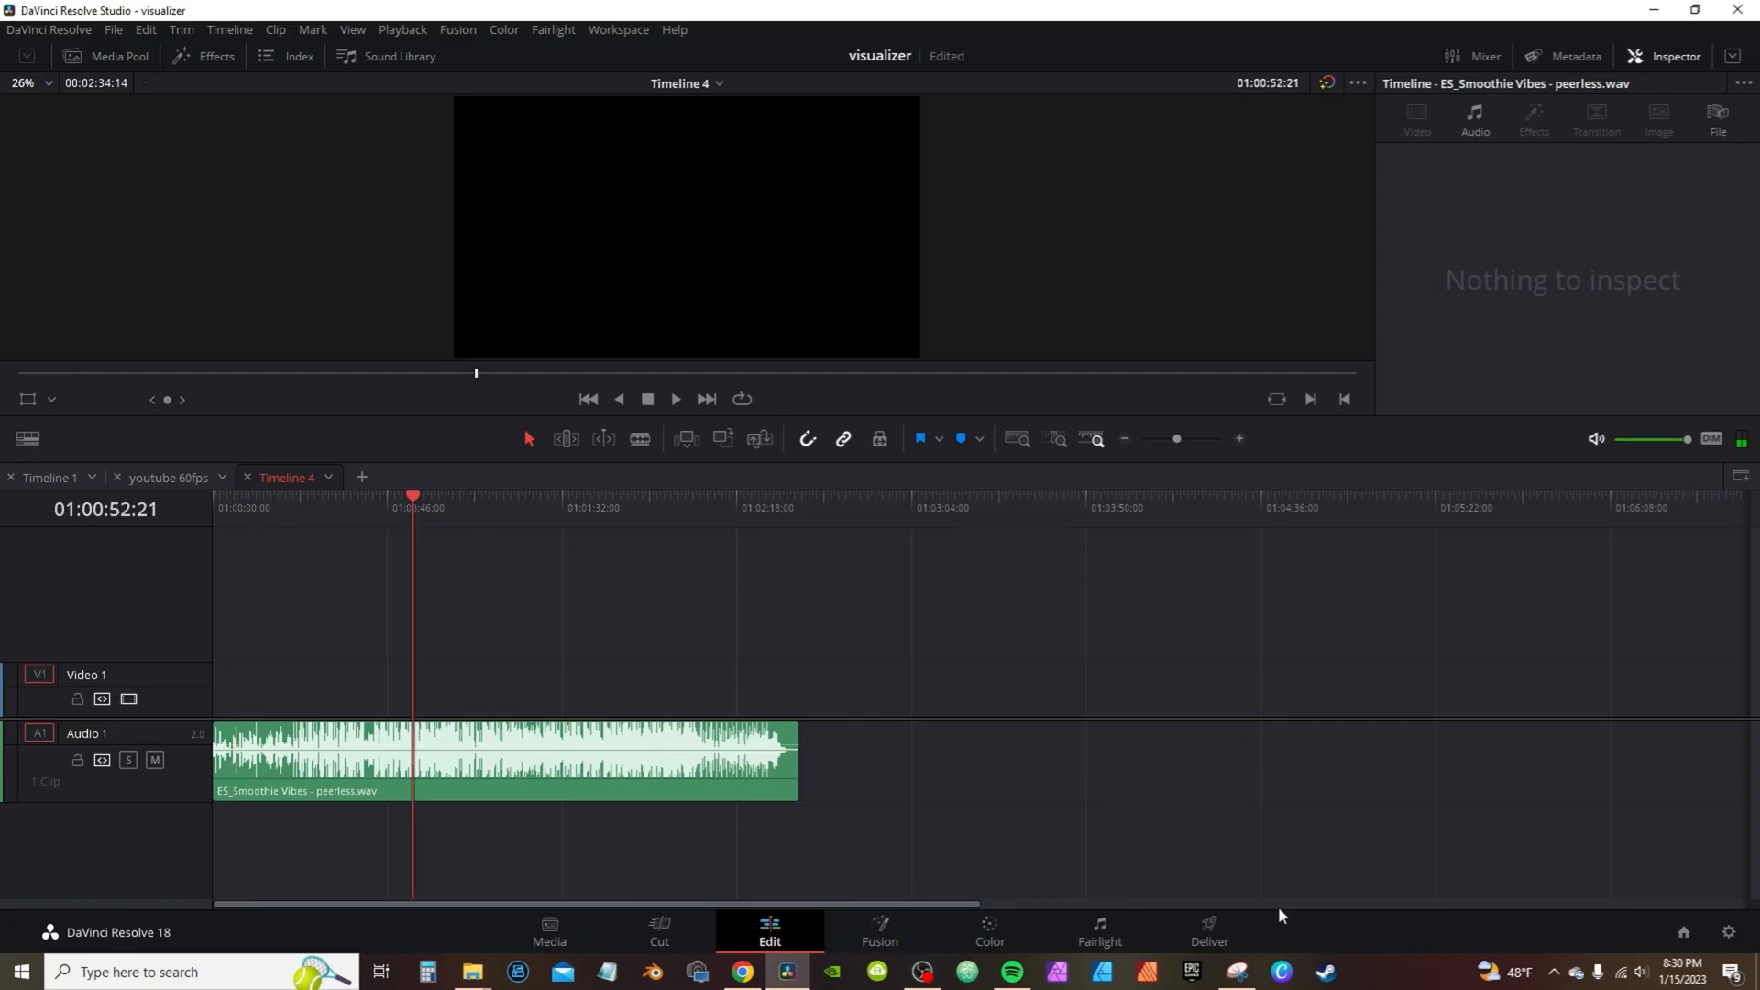
click(1210, 927)
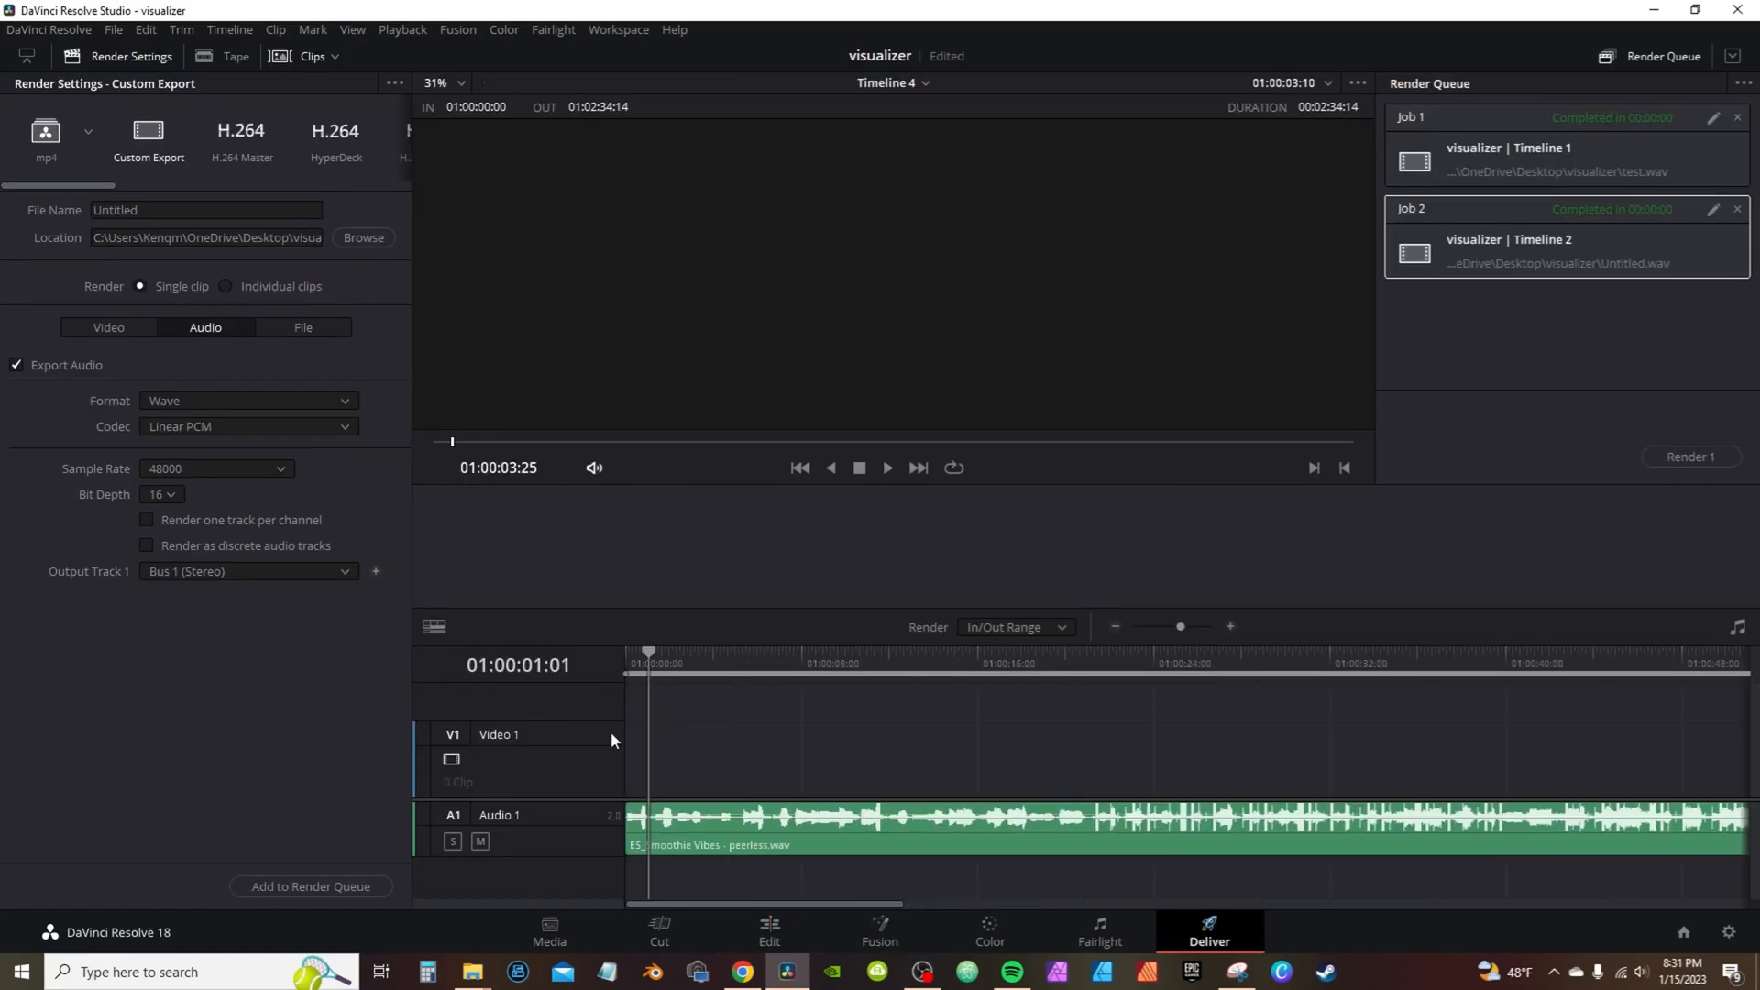
click(352, 397)
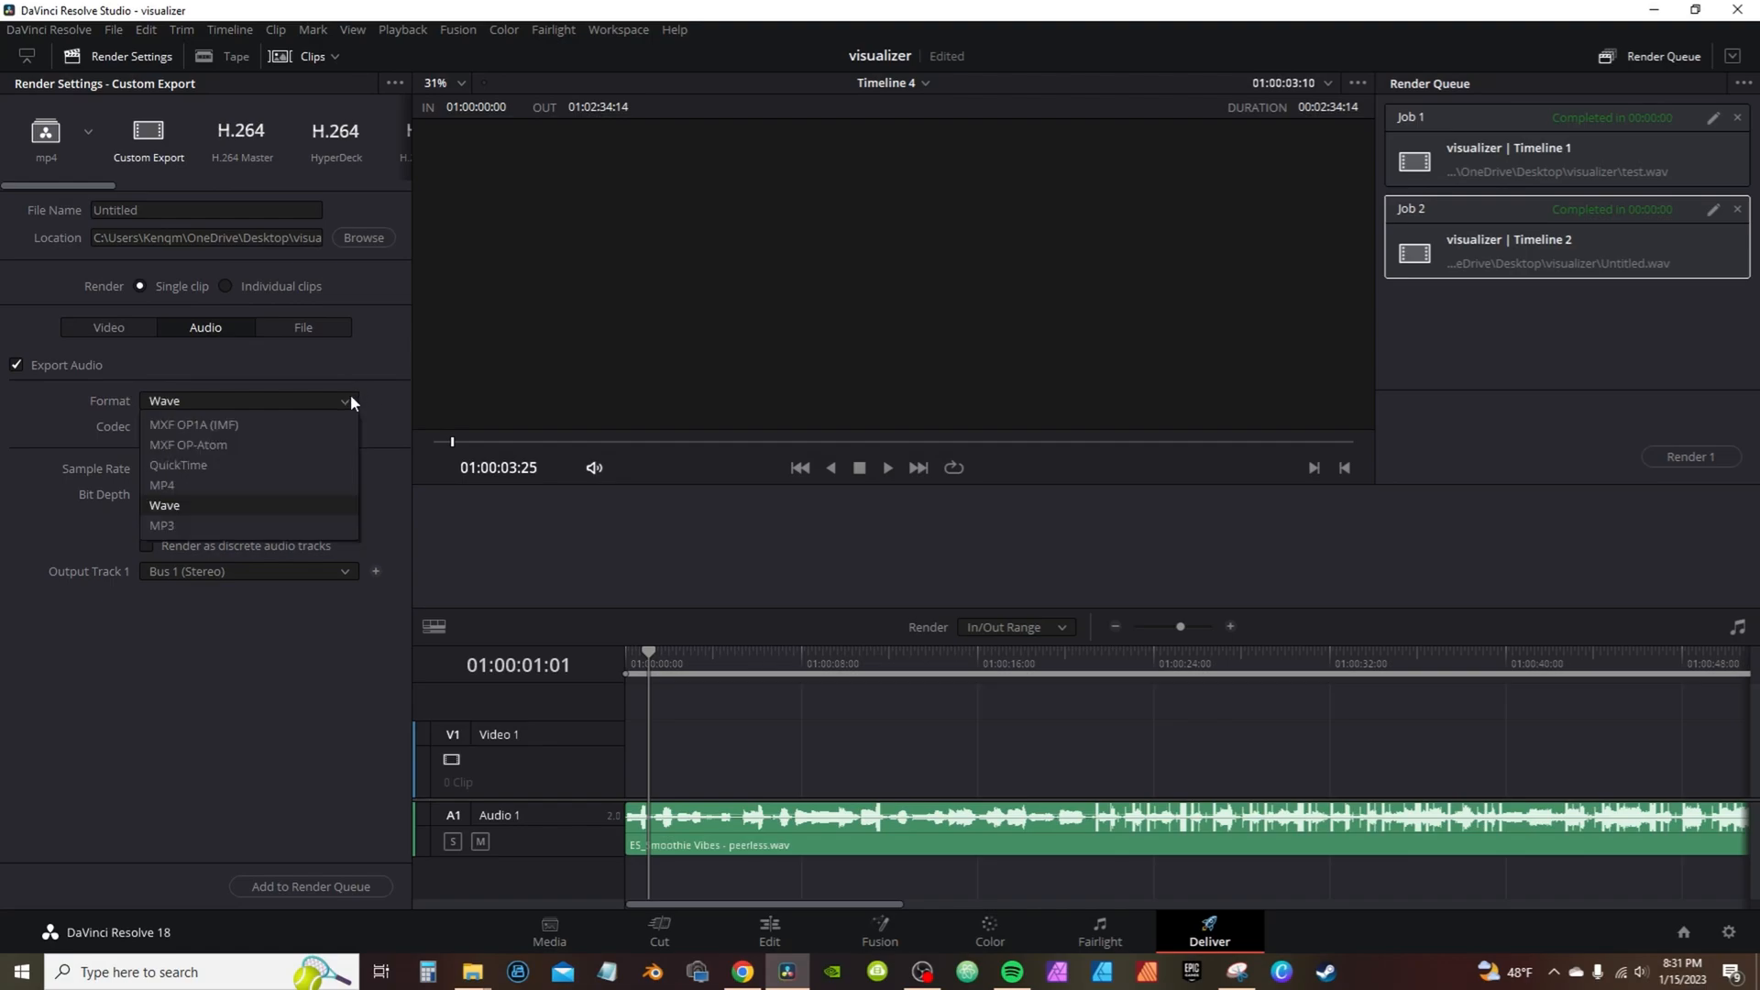
click(192, 506)
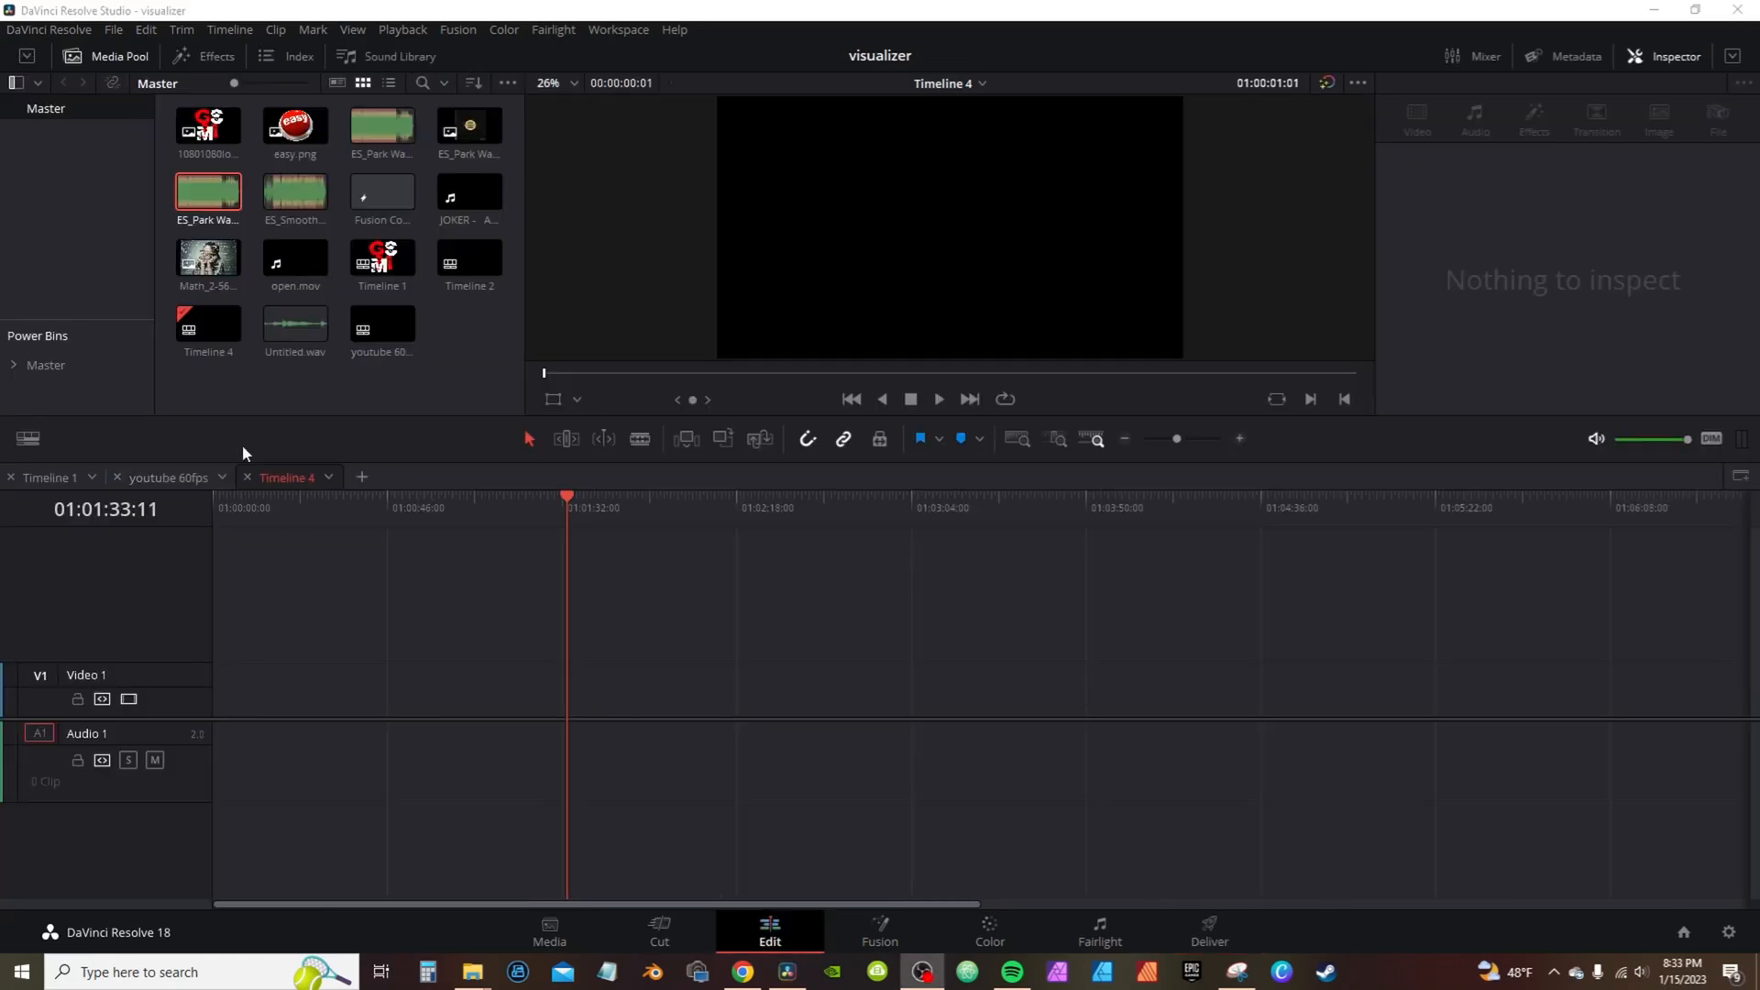
- Place 10801080logo.png at the start of Video 1 and open the clip on the Fusion page
drag(313, 411, 223, 715)
click(218, 504)
click(880, 932)
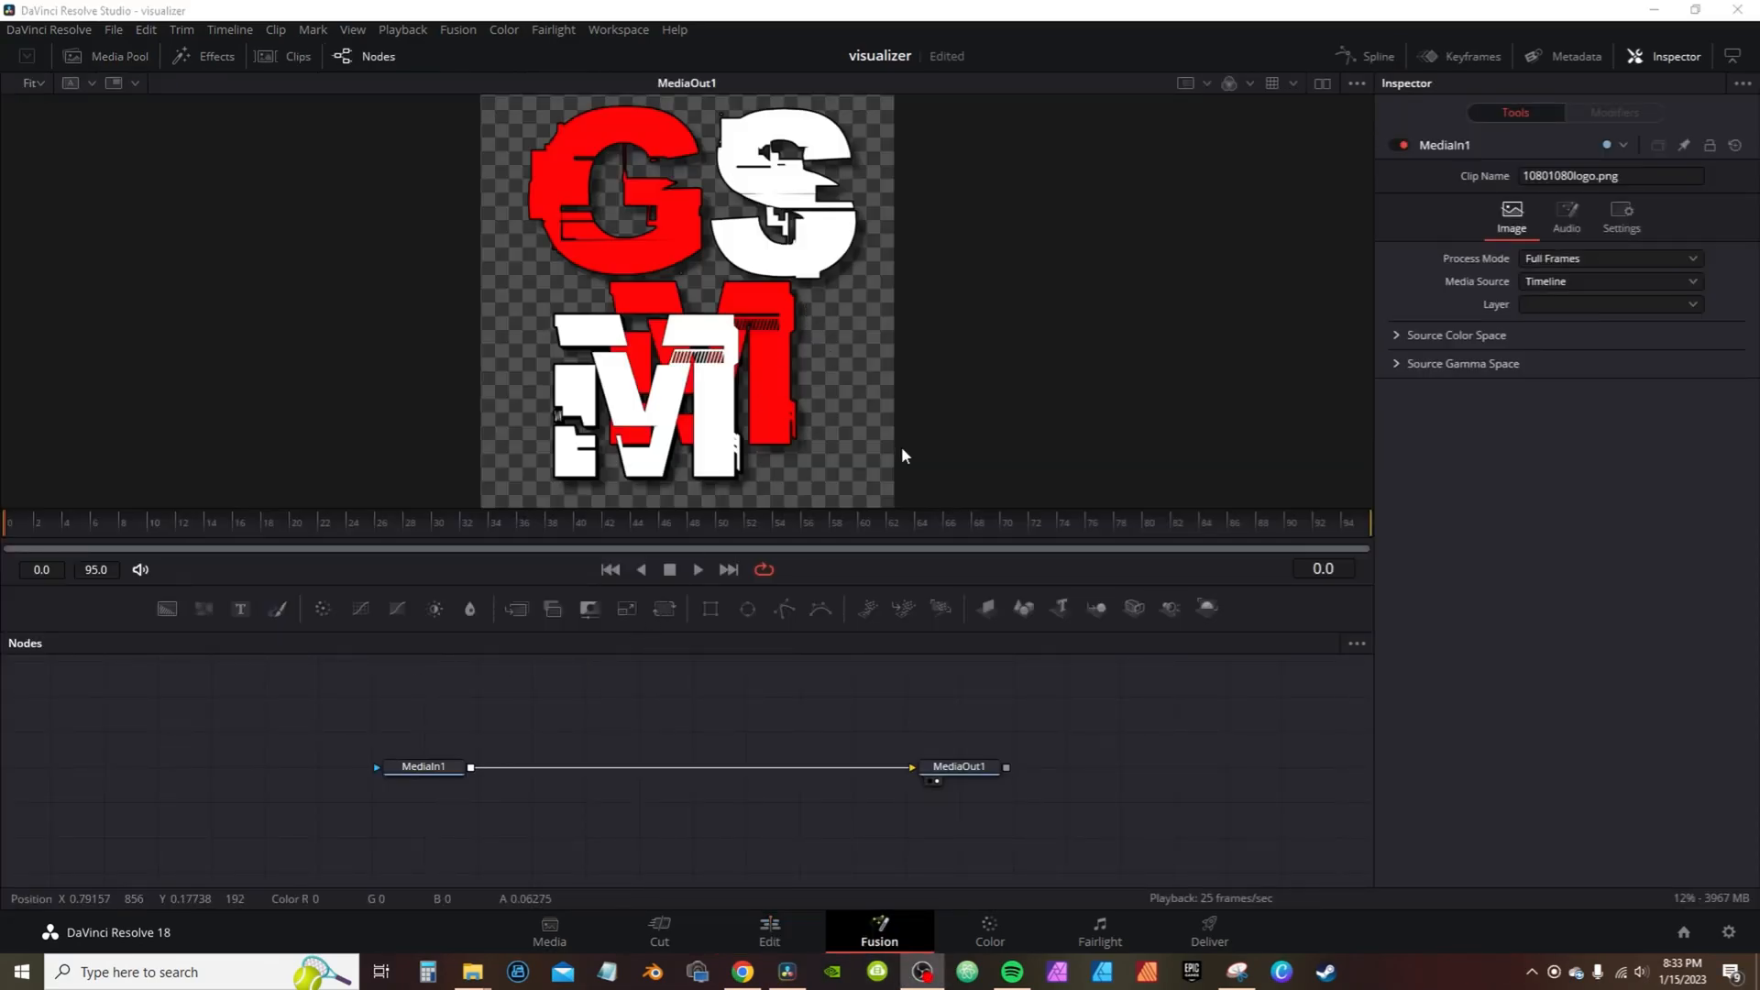
- Insert a Transform node between MediaIn1 and MediaOut1 and shrink the logo to slightly under half size
click(671, 612)
drag(527, 701, 618, 772)
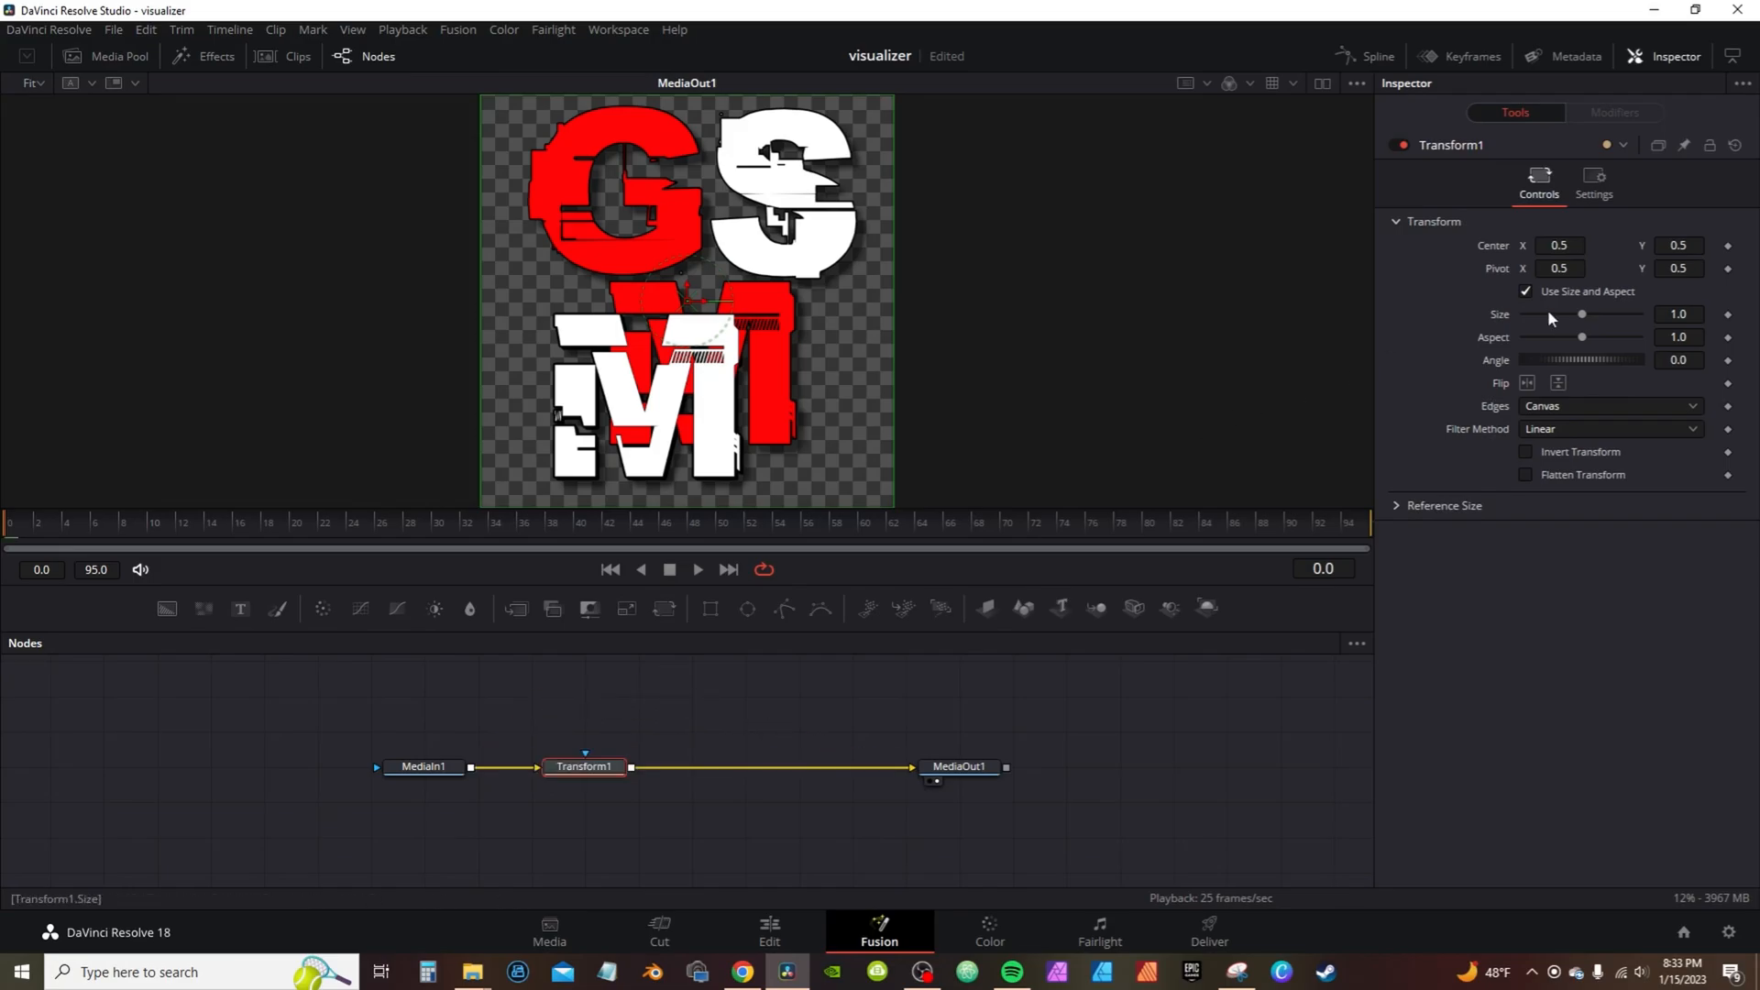
drag(1685, 315, 1600, 315)
- Add a second Transform node after the first and modify its Size with the Audio (WAV) modifier
click(664, 608)
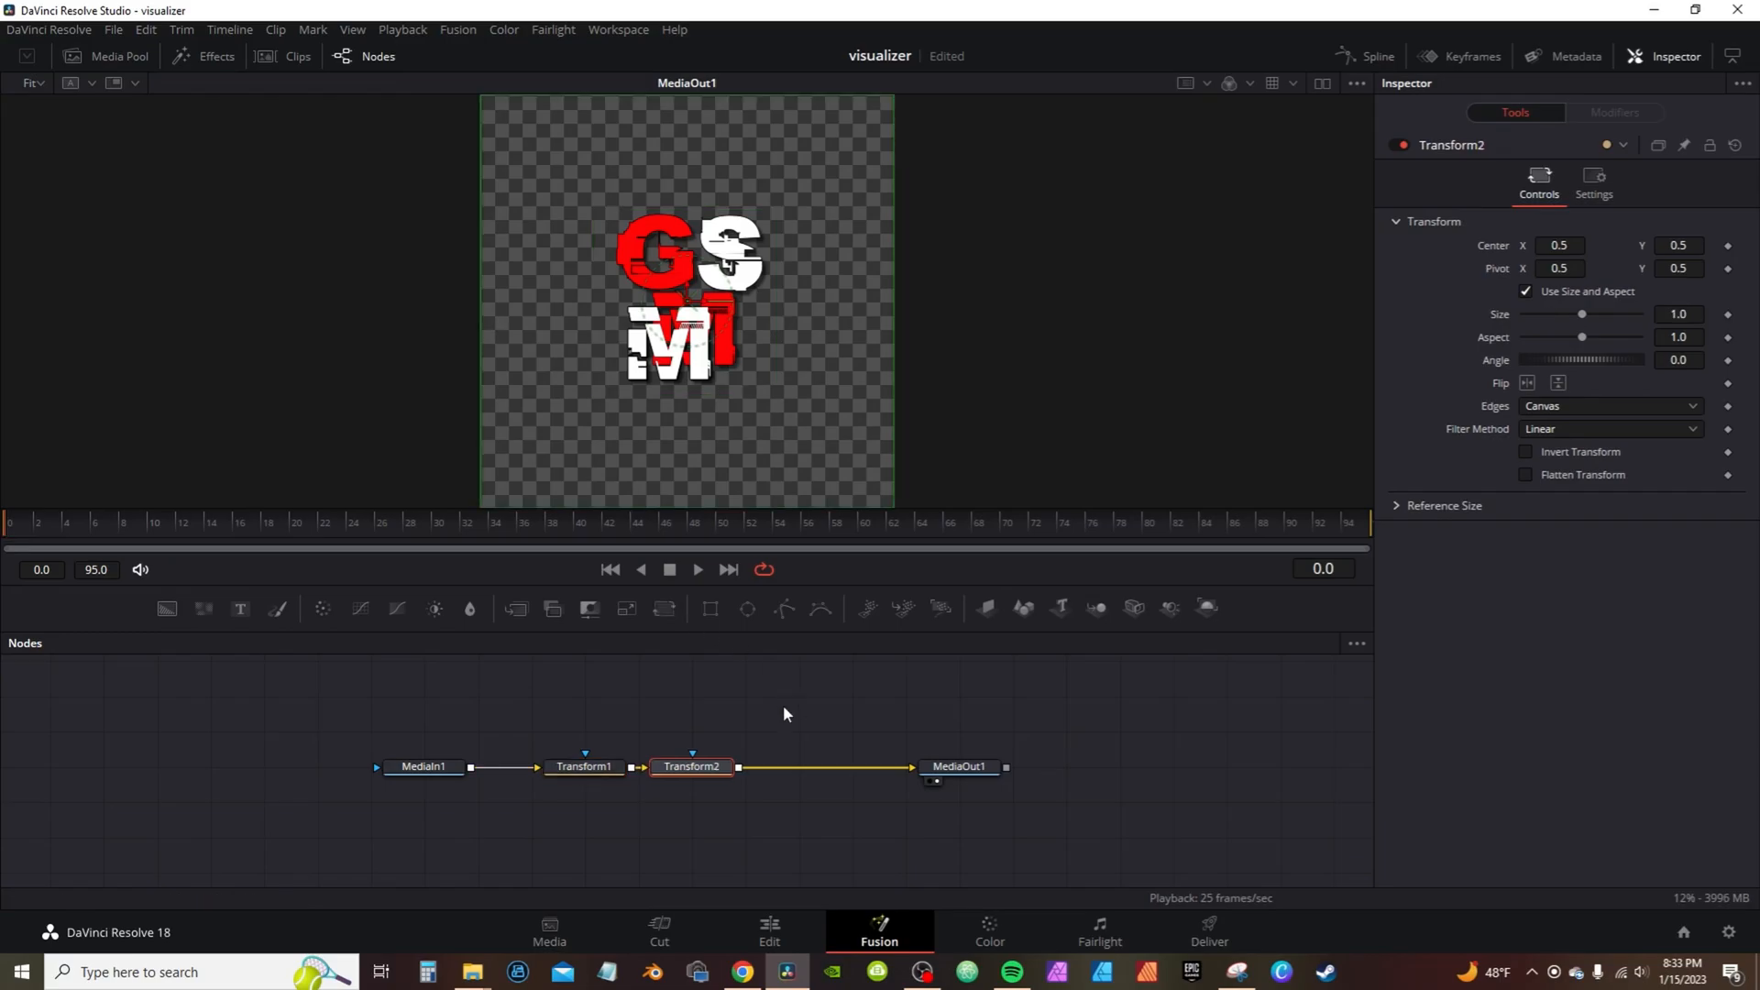
right_click(1503, 313)
mouse_move(1574, 392)
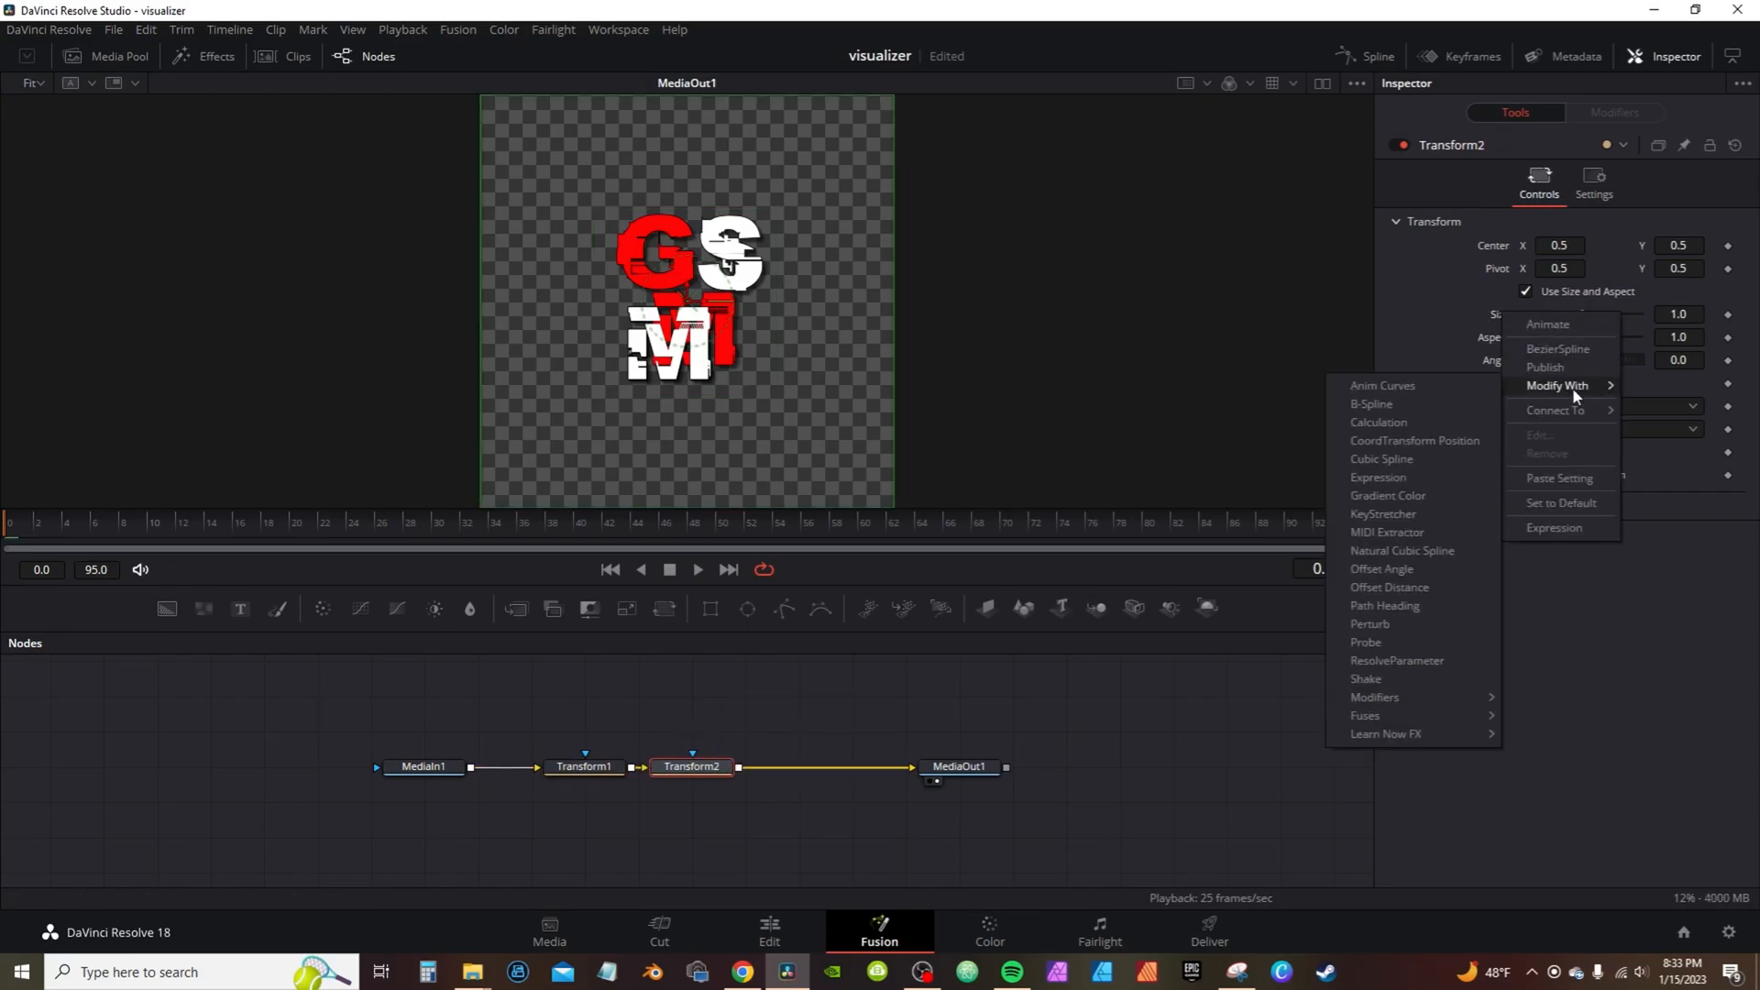
mouse_move(1400, 696)
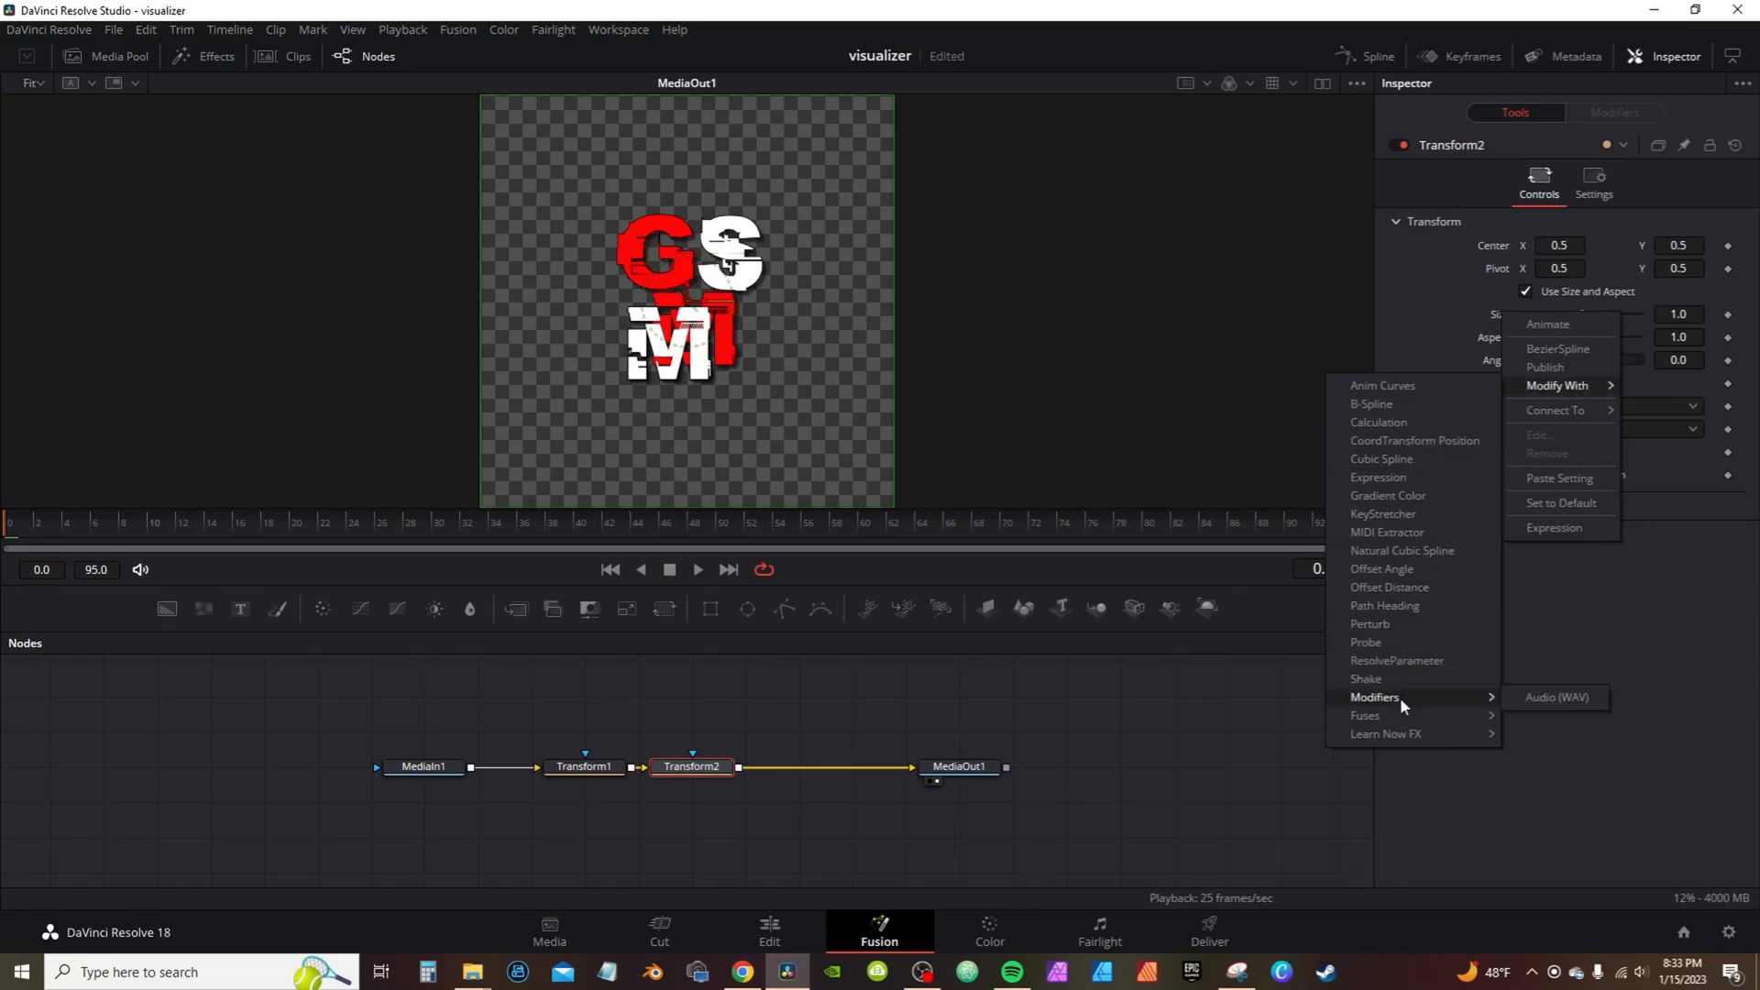
click(1548, 700)
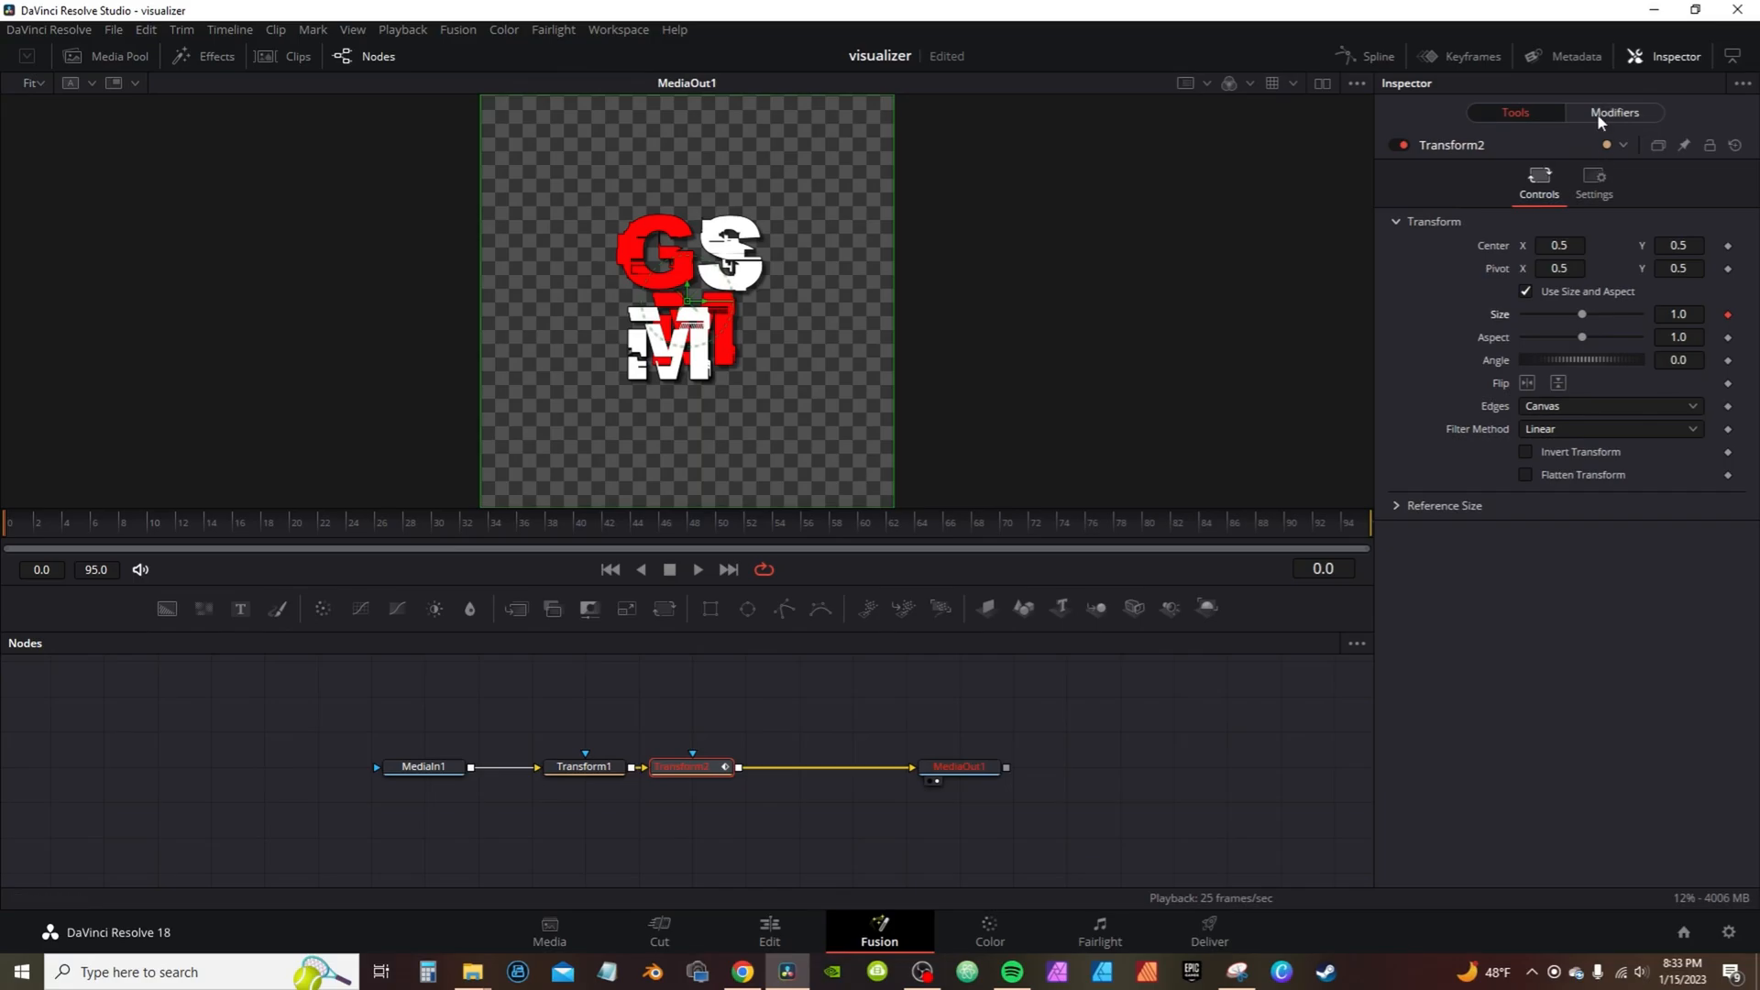
- Load ES_Park Way Universe - Tilden Parc (1).wav into the audio modifier, raise Amplitude Scale to about 1.725, and play the animation
click(1605, 113)
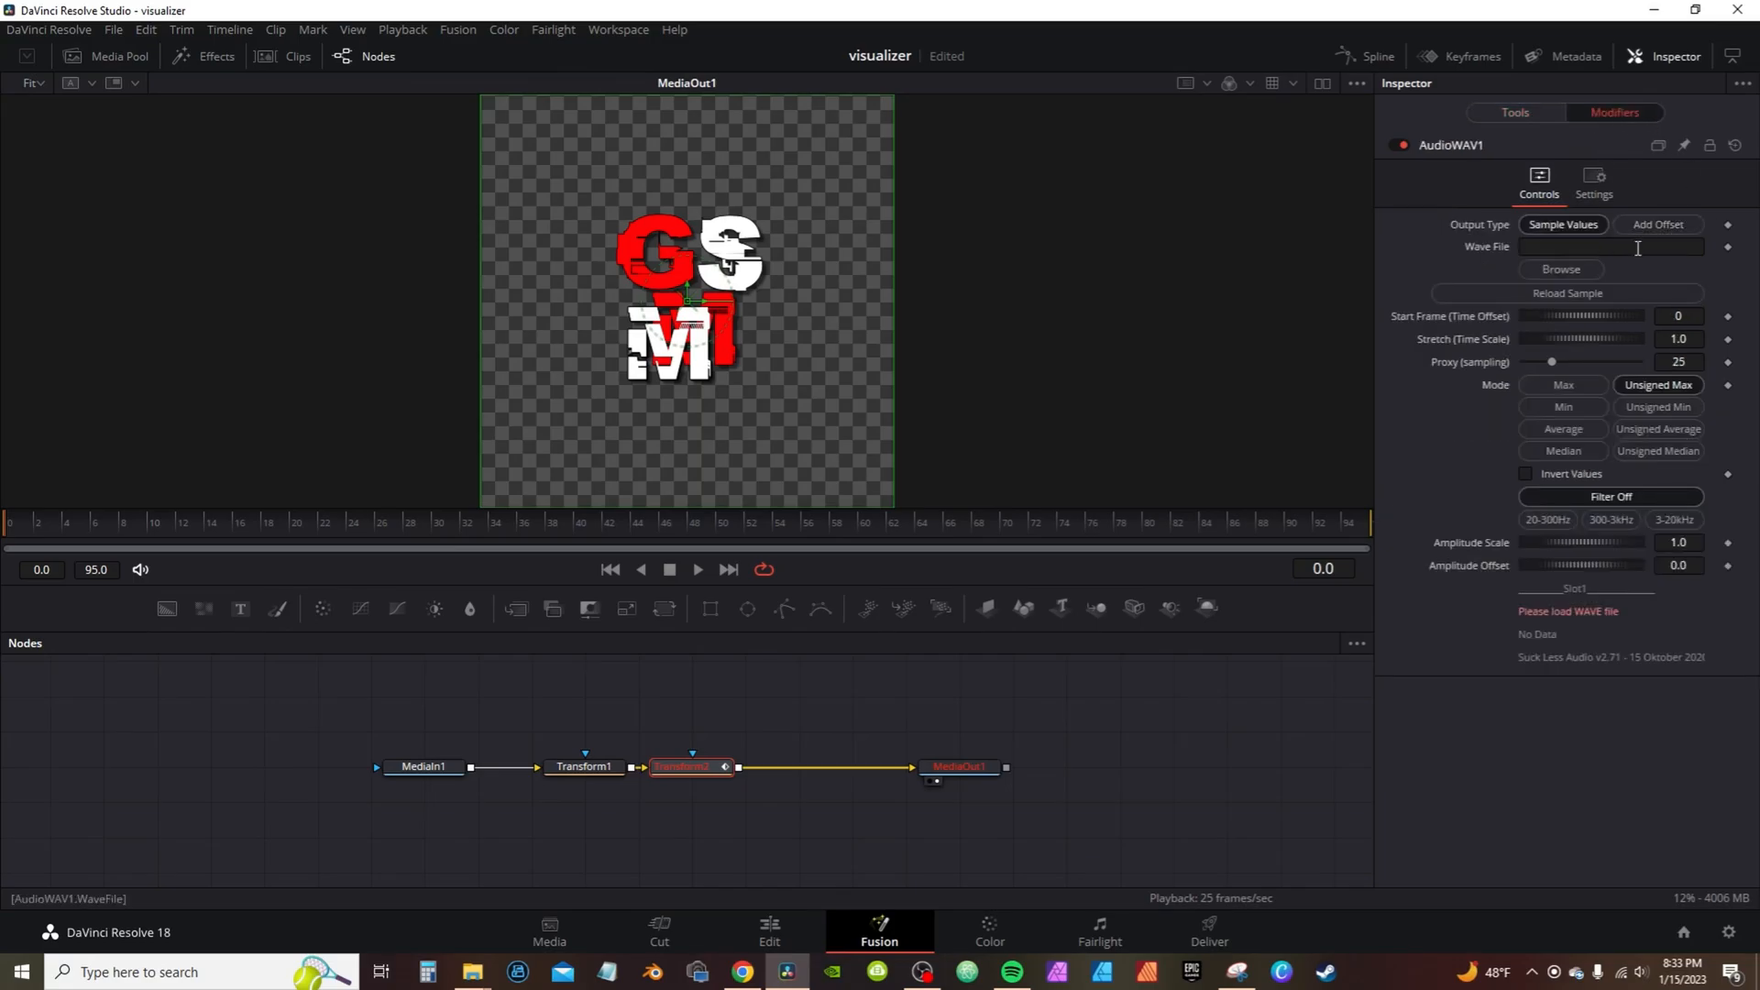
click(1553, 273)
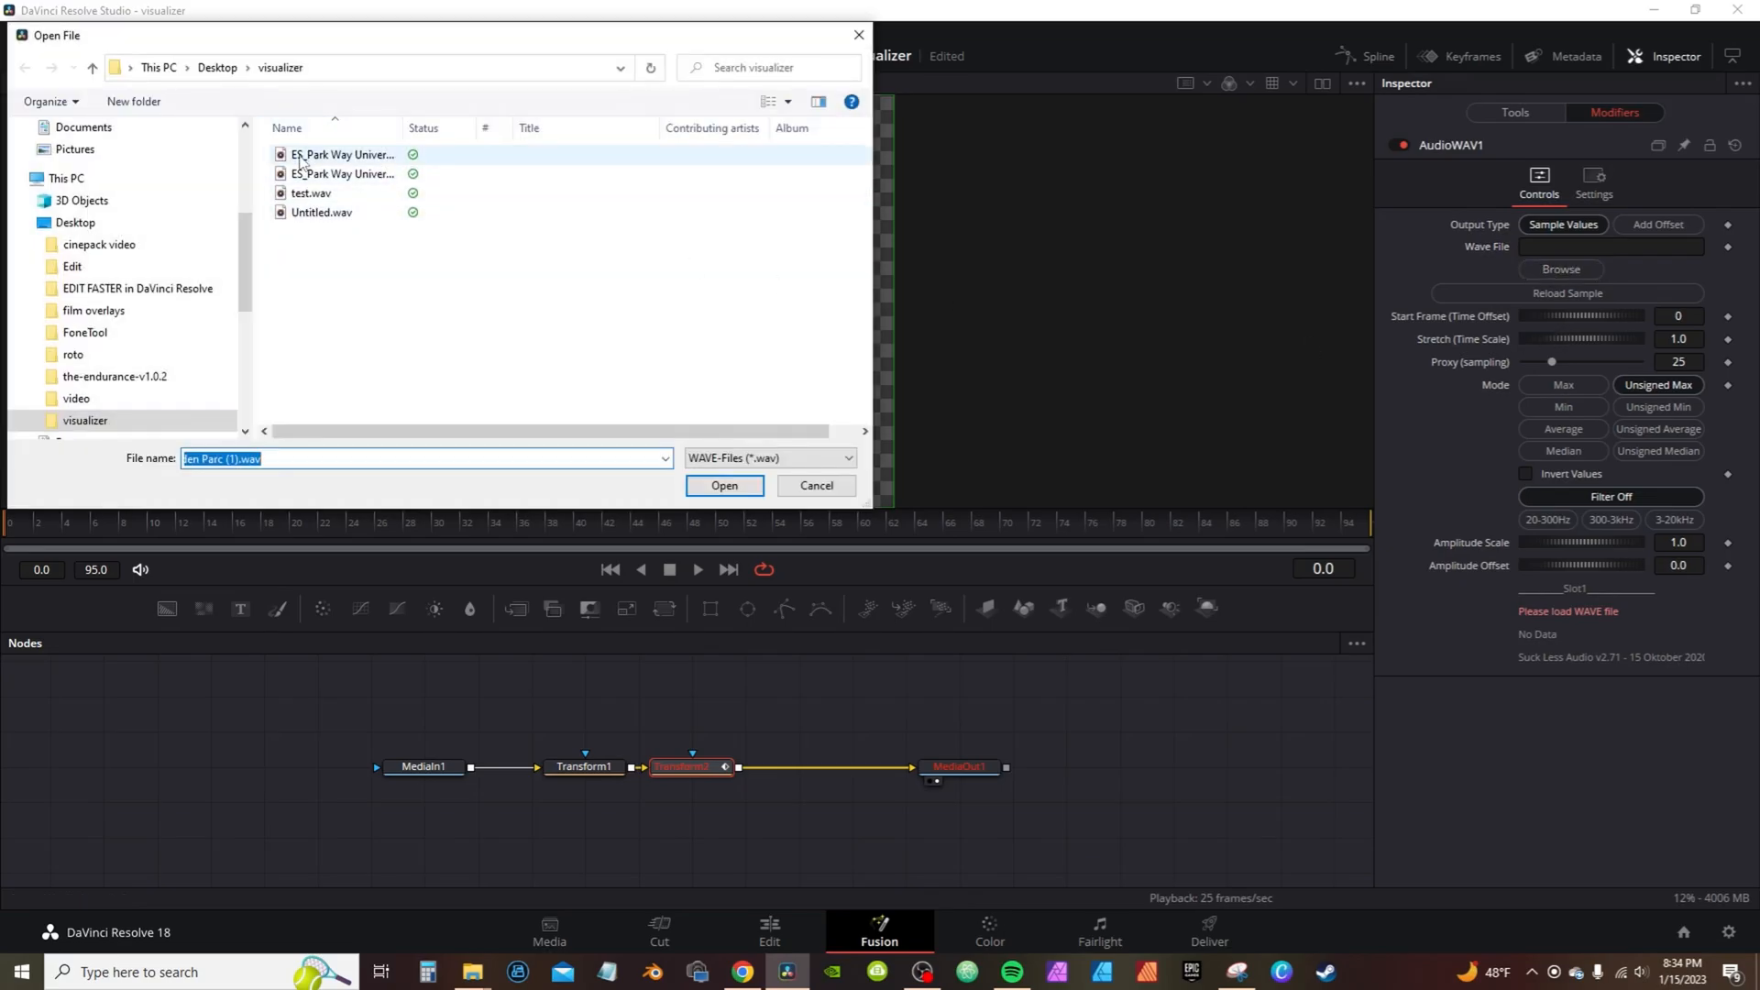
double_click(341, 154)
drag(1550, 573, 1572, 567)
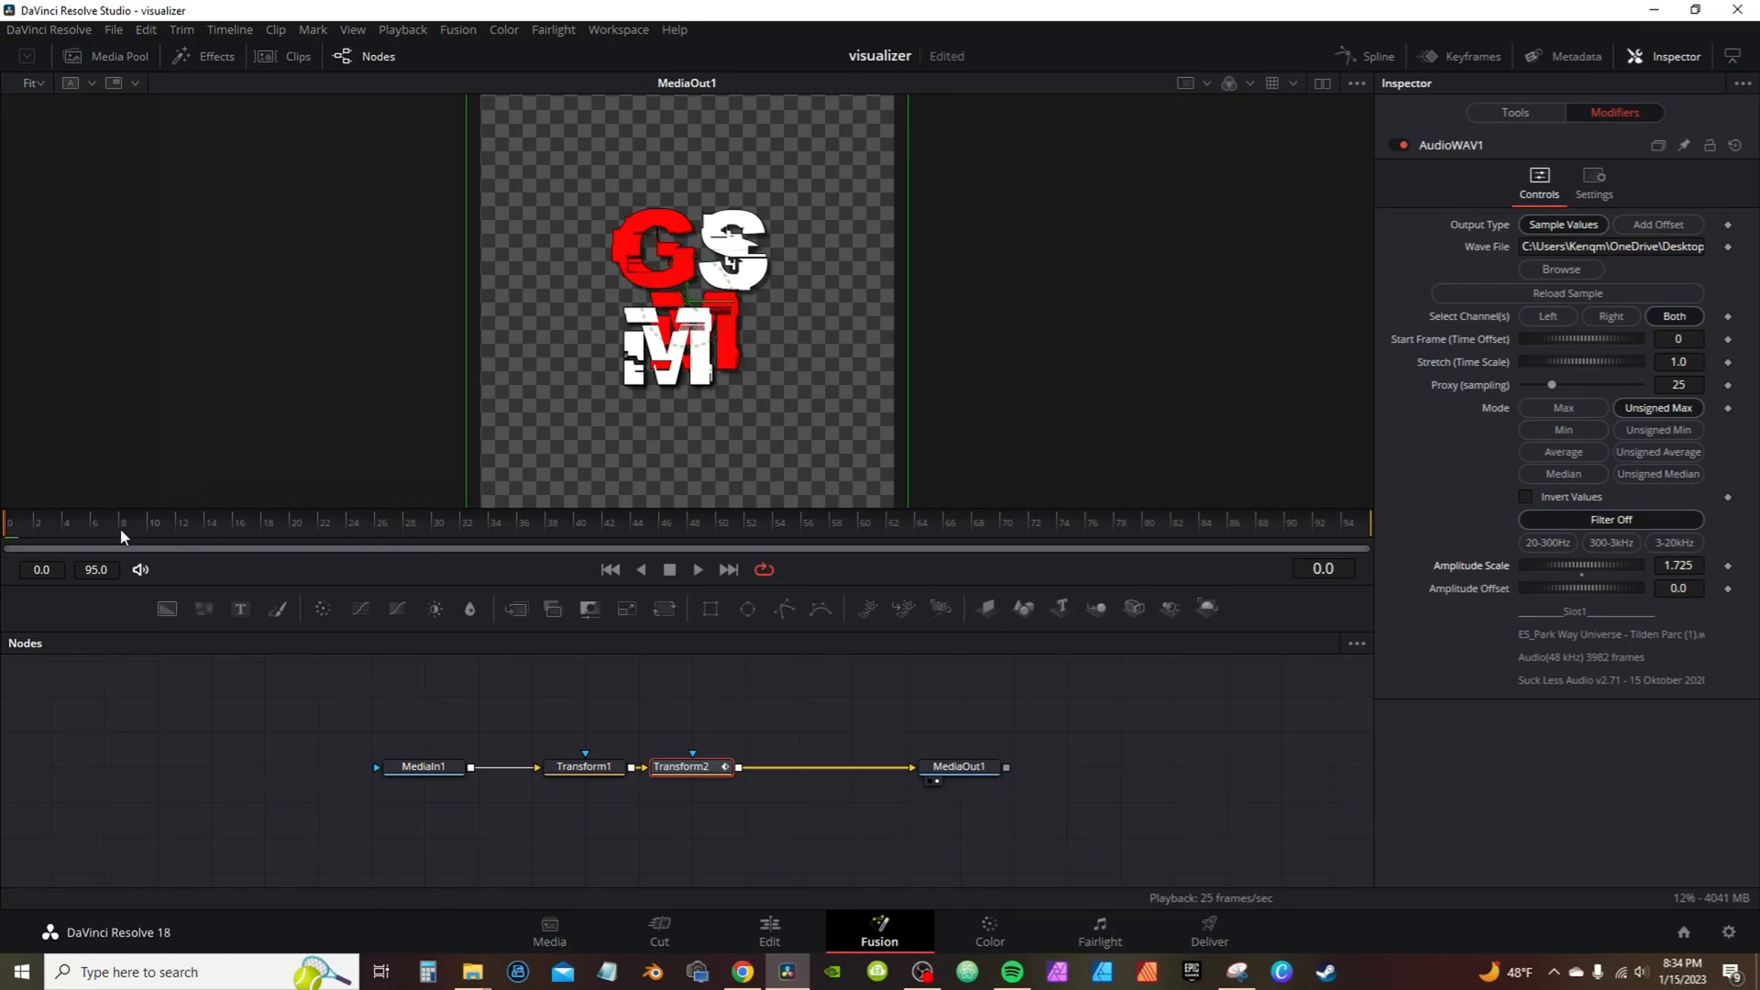
click(698, 569)
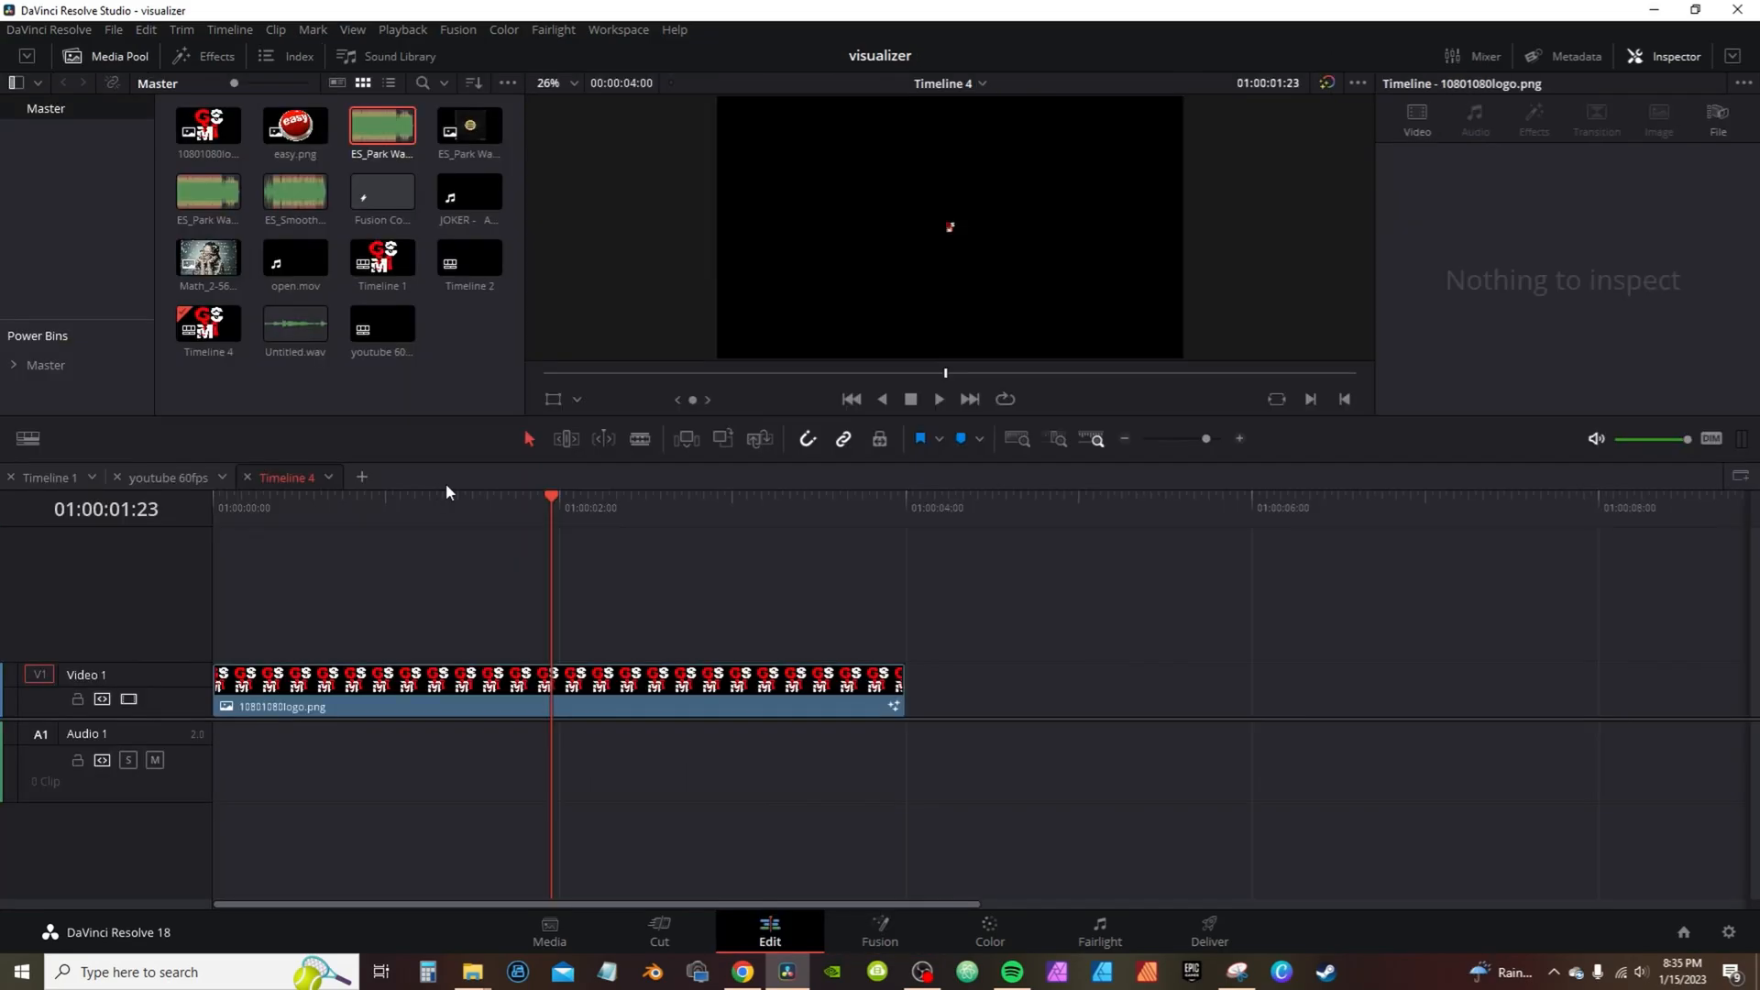
- Place ES_Park Way Universe - Tilden Parc (1).wav at the start of Audio 1 and play the timeline from the beginning
drag(408, 128, 217, 761)
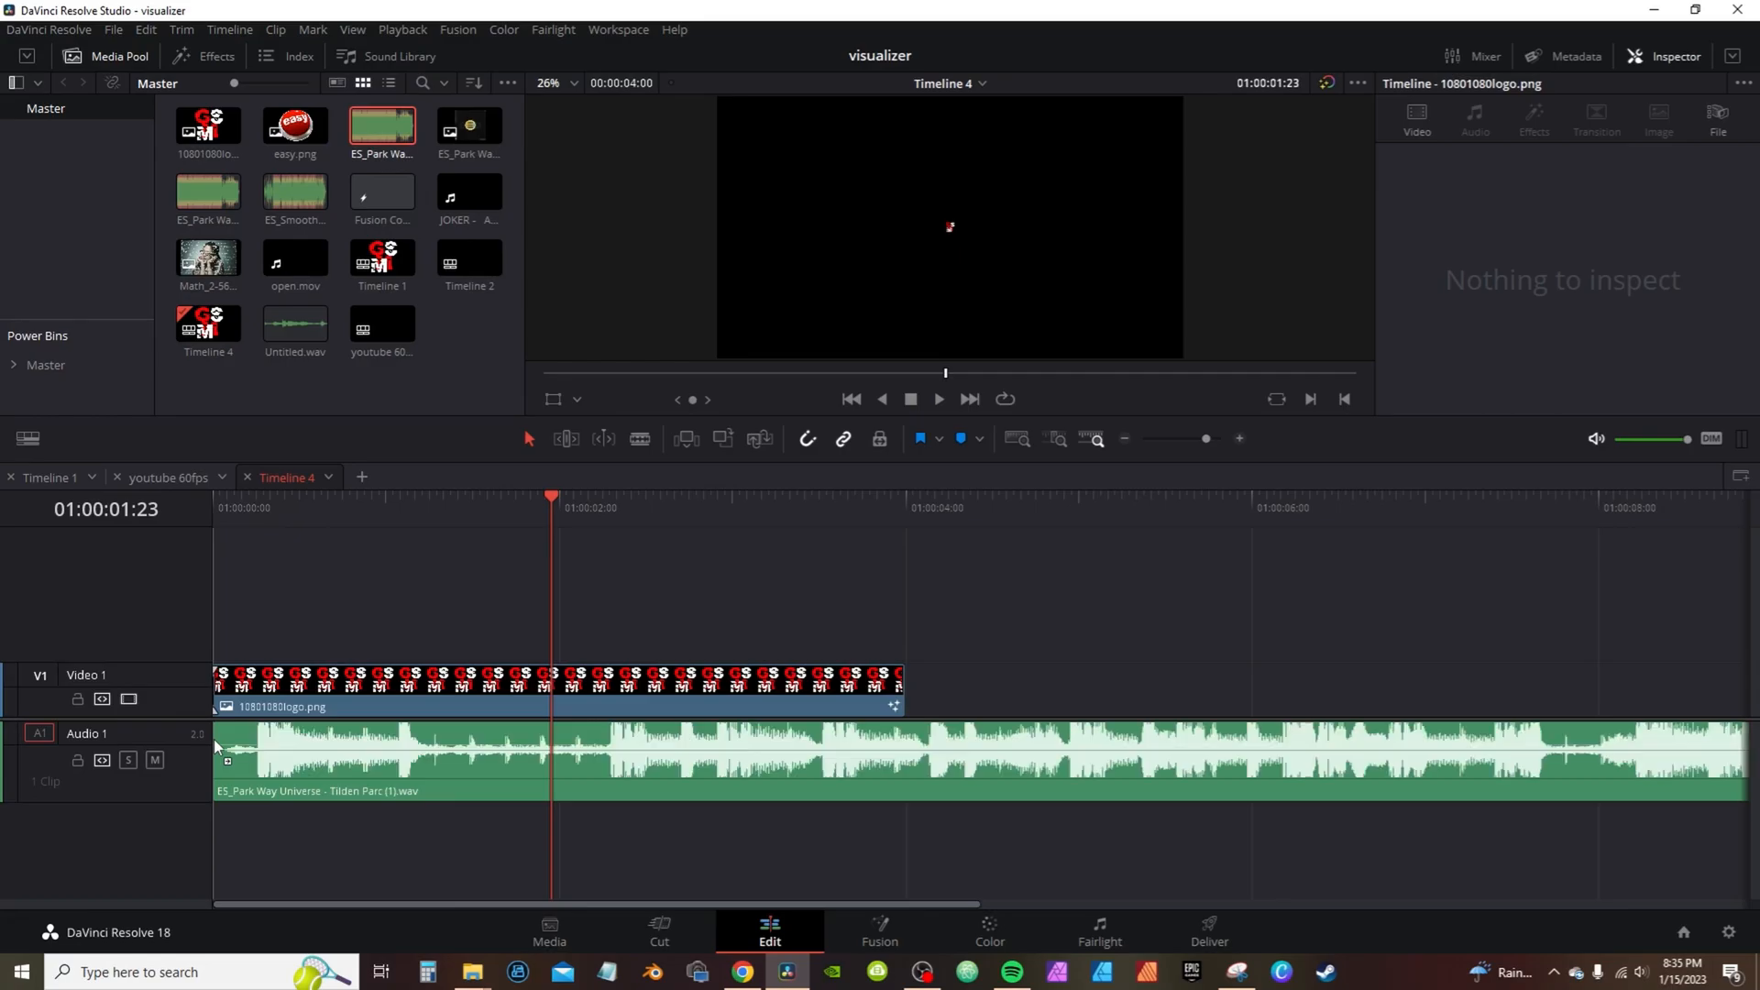
click(220, 515)
key(space)
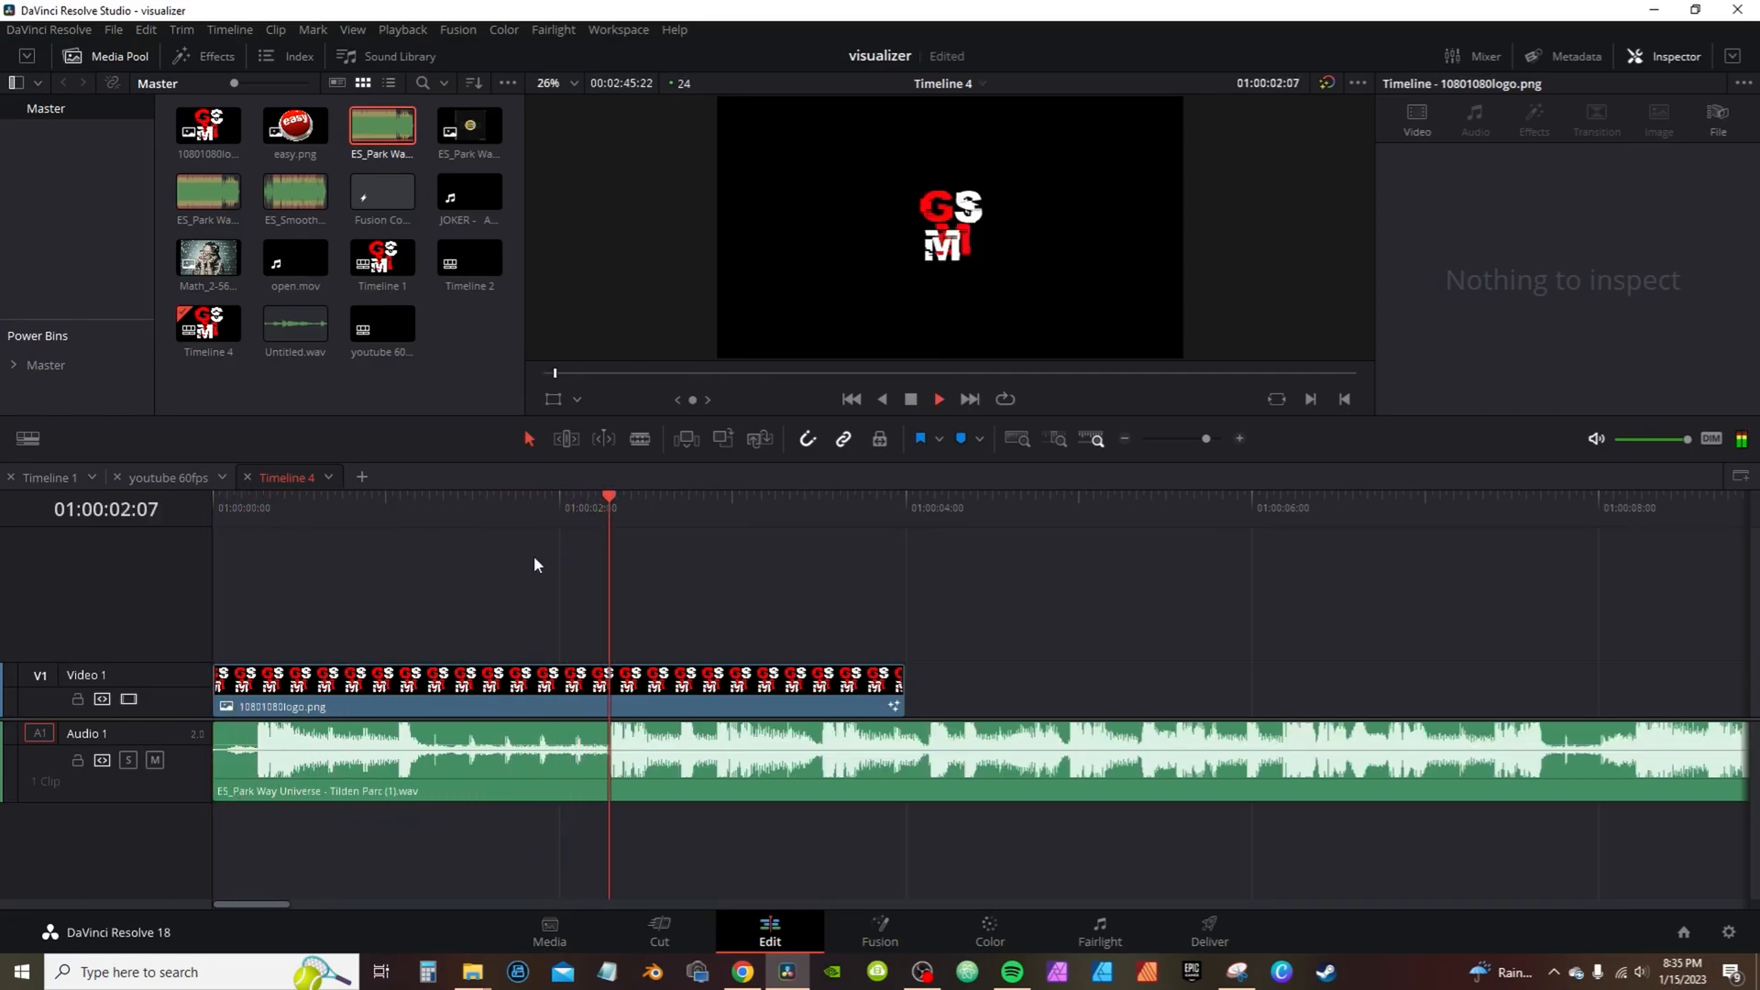
- Lengthen the logo clip on Video 1 so it ends at about 01:00:18:00
click(866, 680)
drag(894, 686, 1707, 656)
key(space)
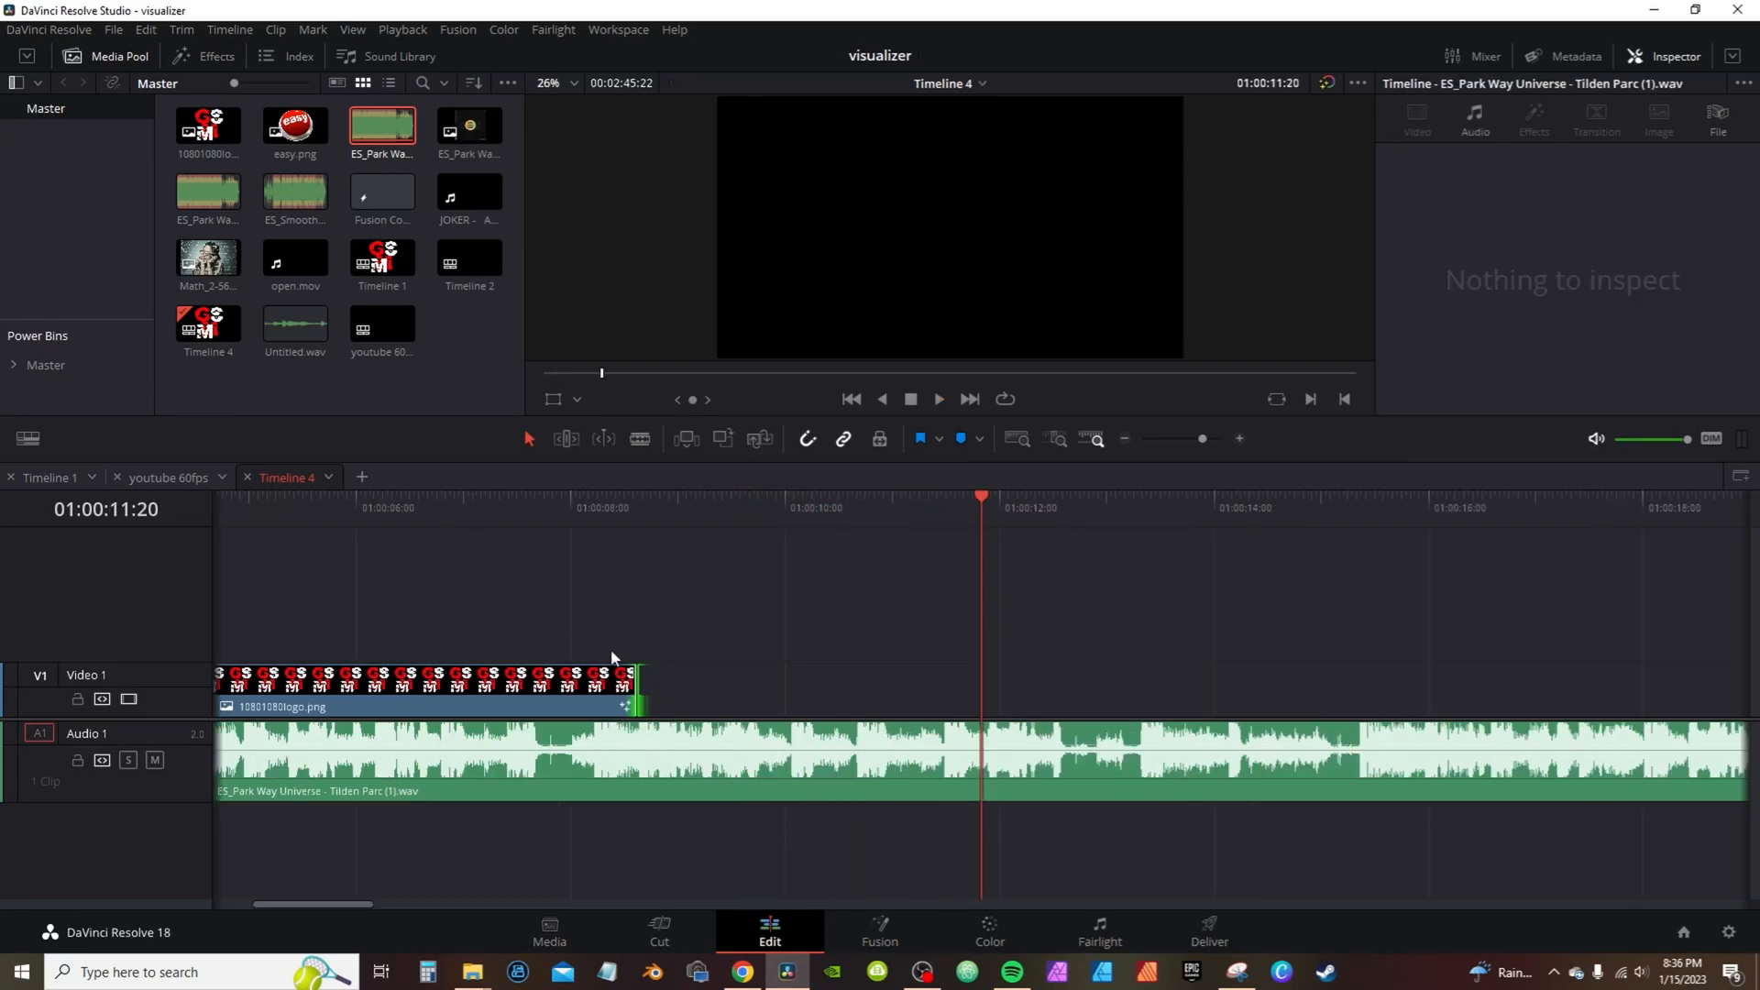
drag(638, 695, 1634, 697)
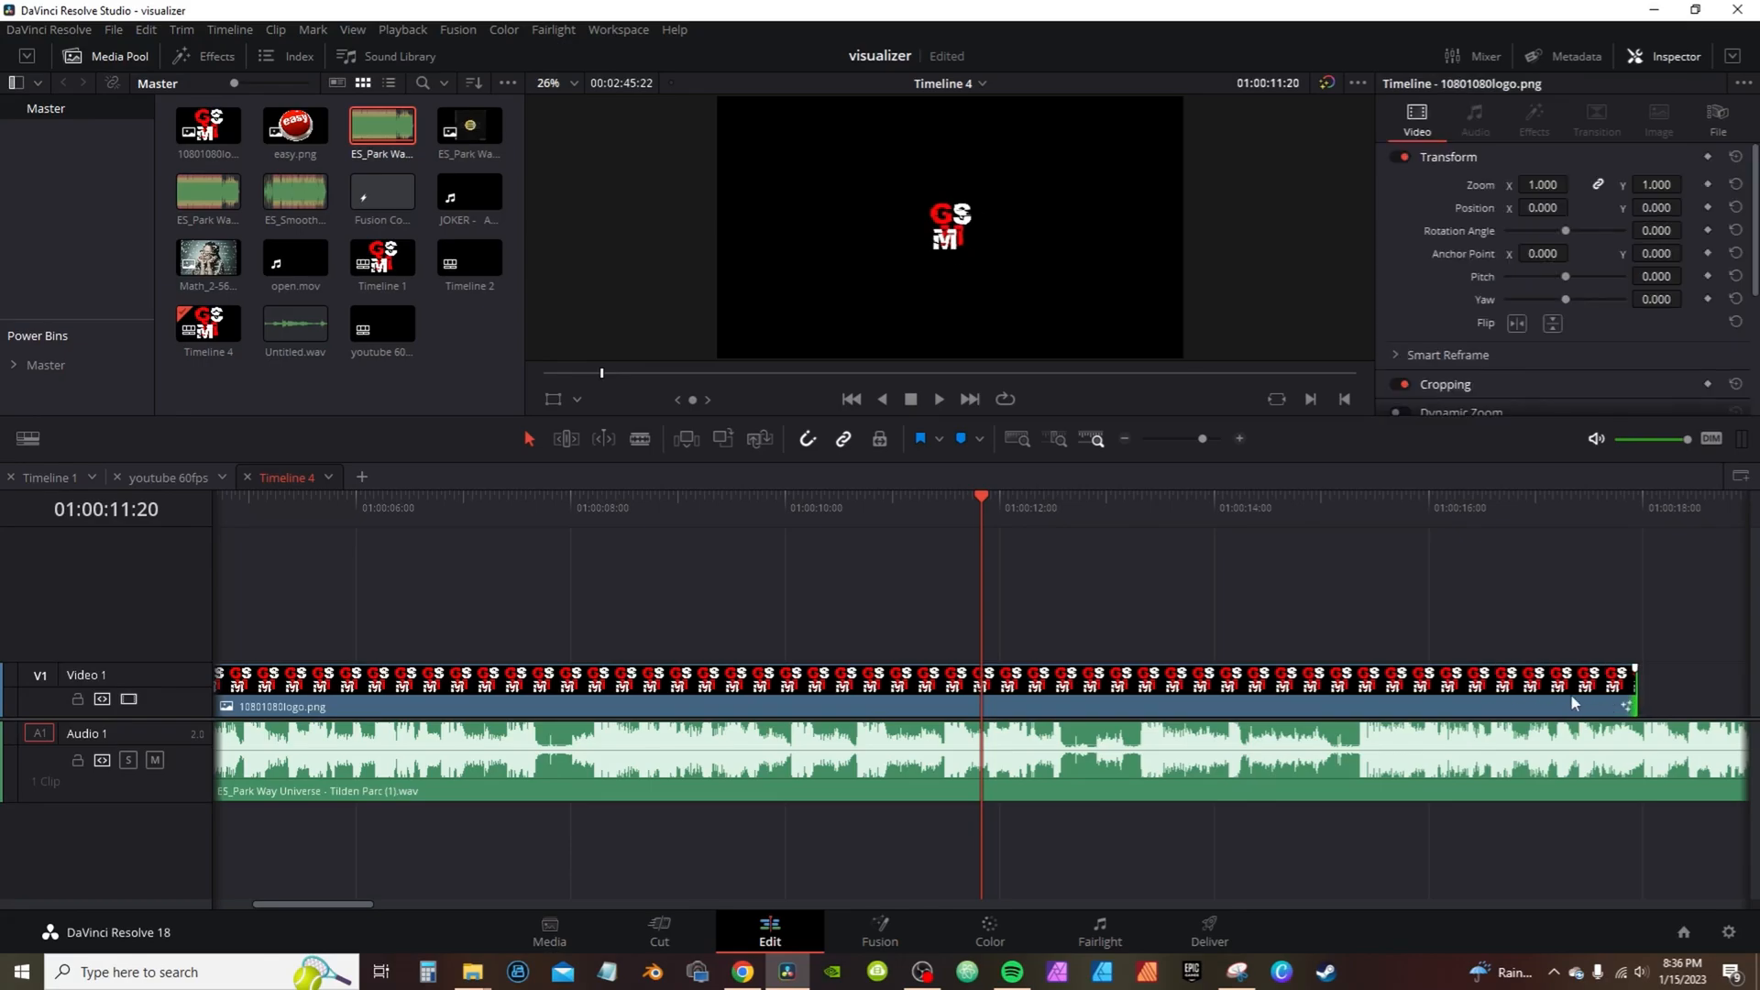
- Split the logo and audio clips at 01:00:10:16 and again at about 01:00:15:08
click(854, 510)
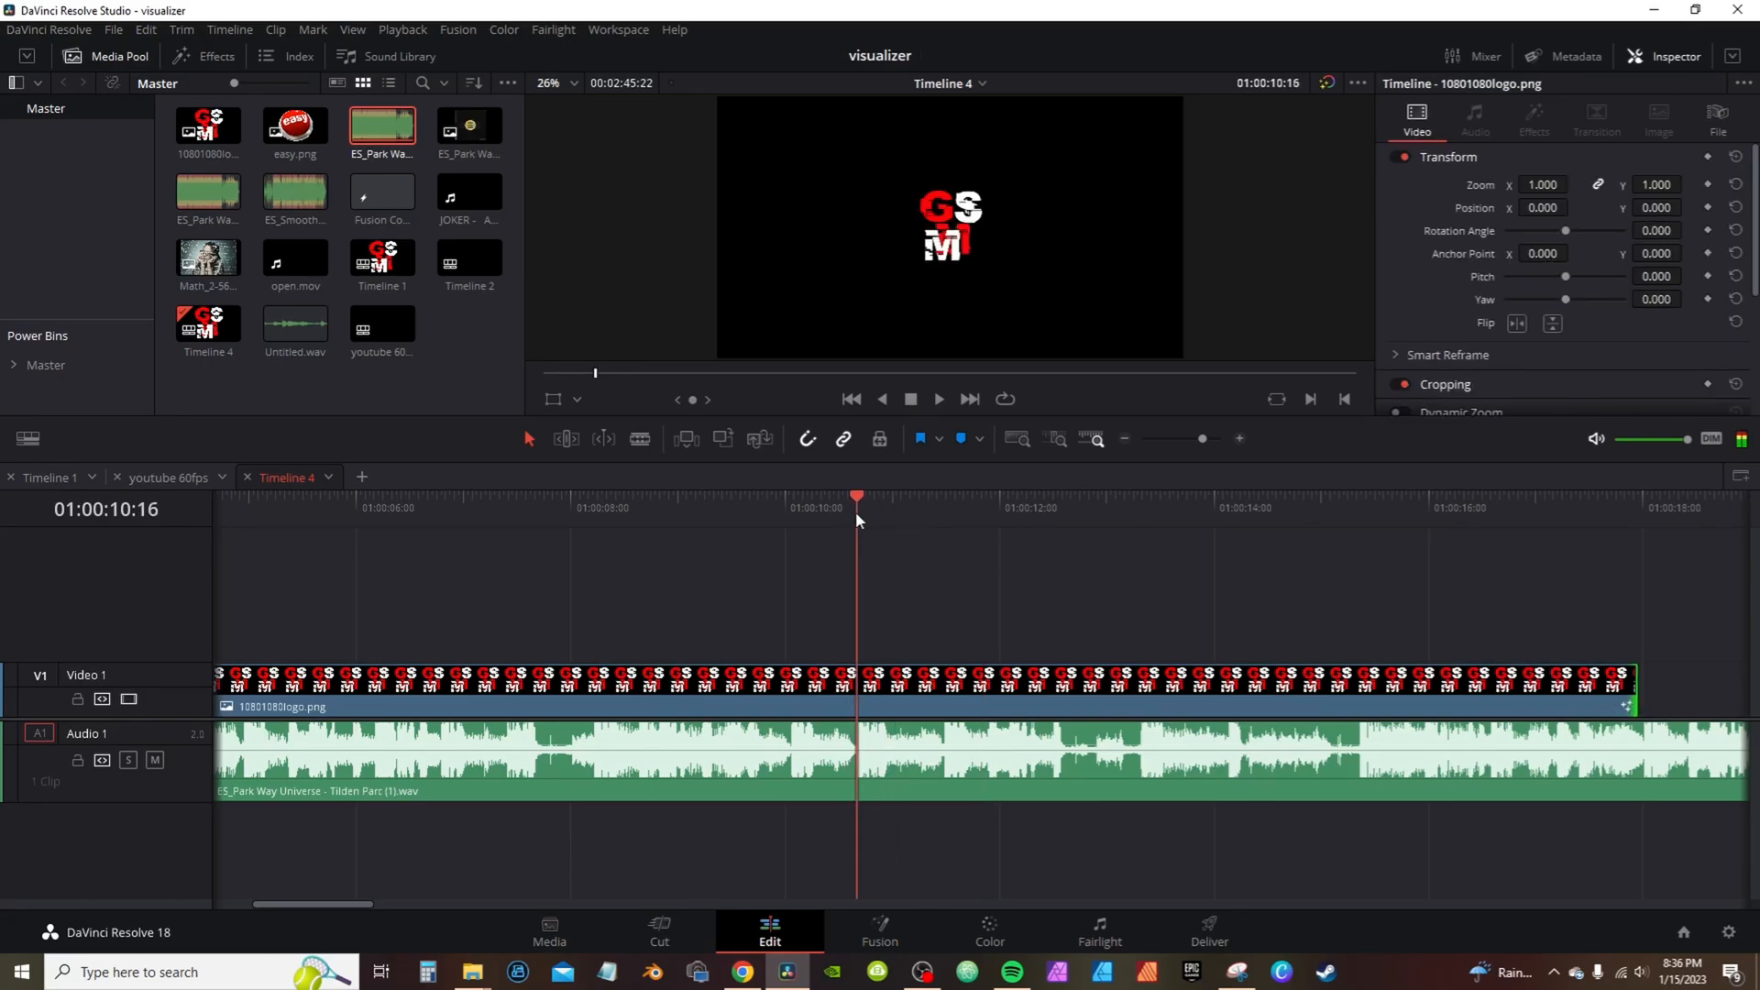
key(ctrl+b)
drag(862, 510, 1359, 544)
key(ctrl+b)
- Delete the logo and audio segments before the first cut and close the gap they leave
drag(759, 833, 510, 579)
key(BackSpace)
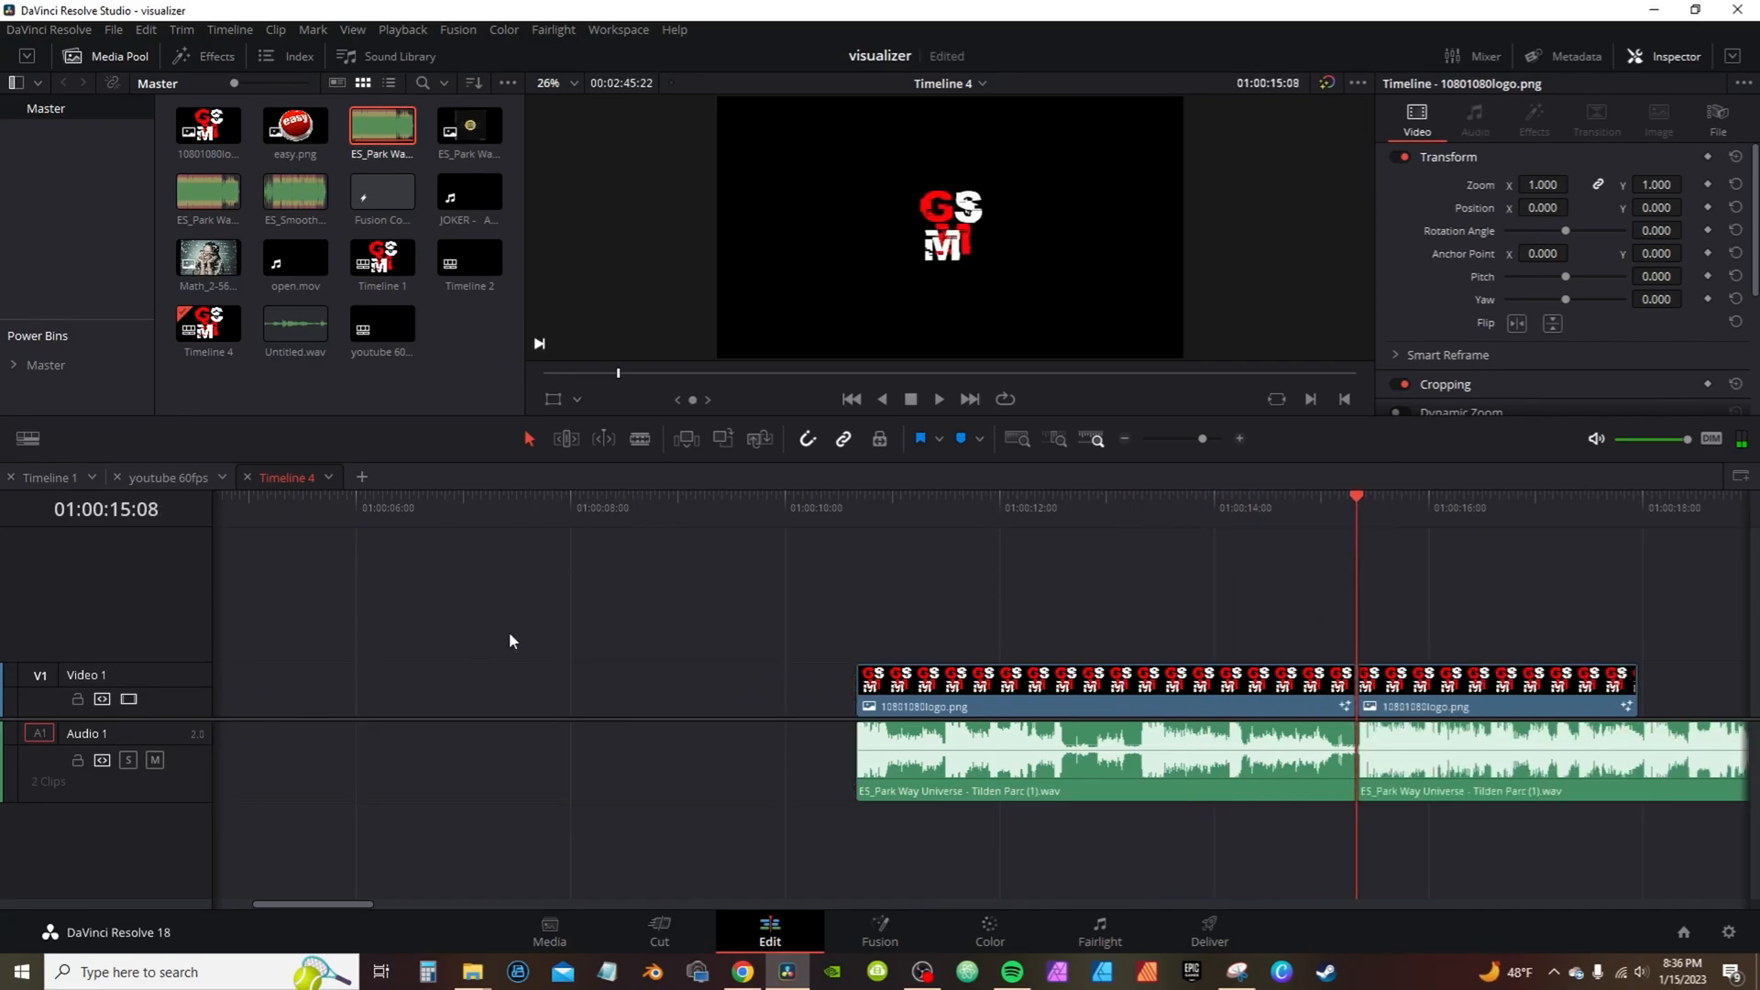
click(553, 687)
key(BackSpace)
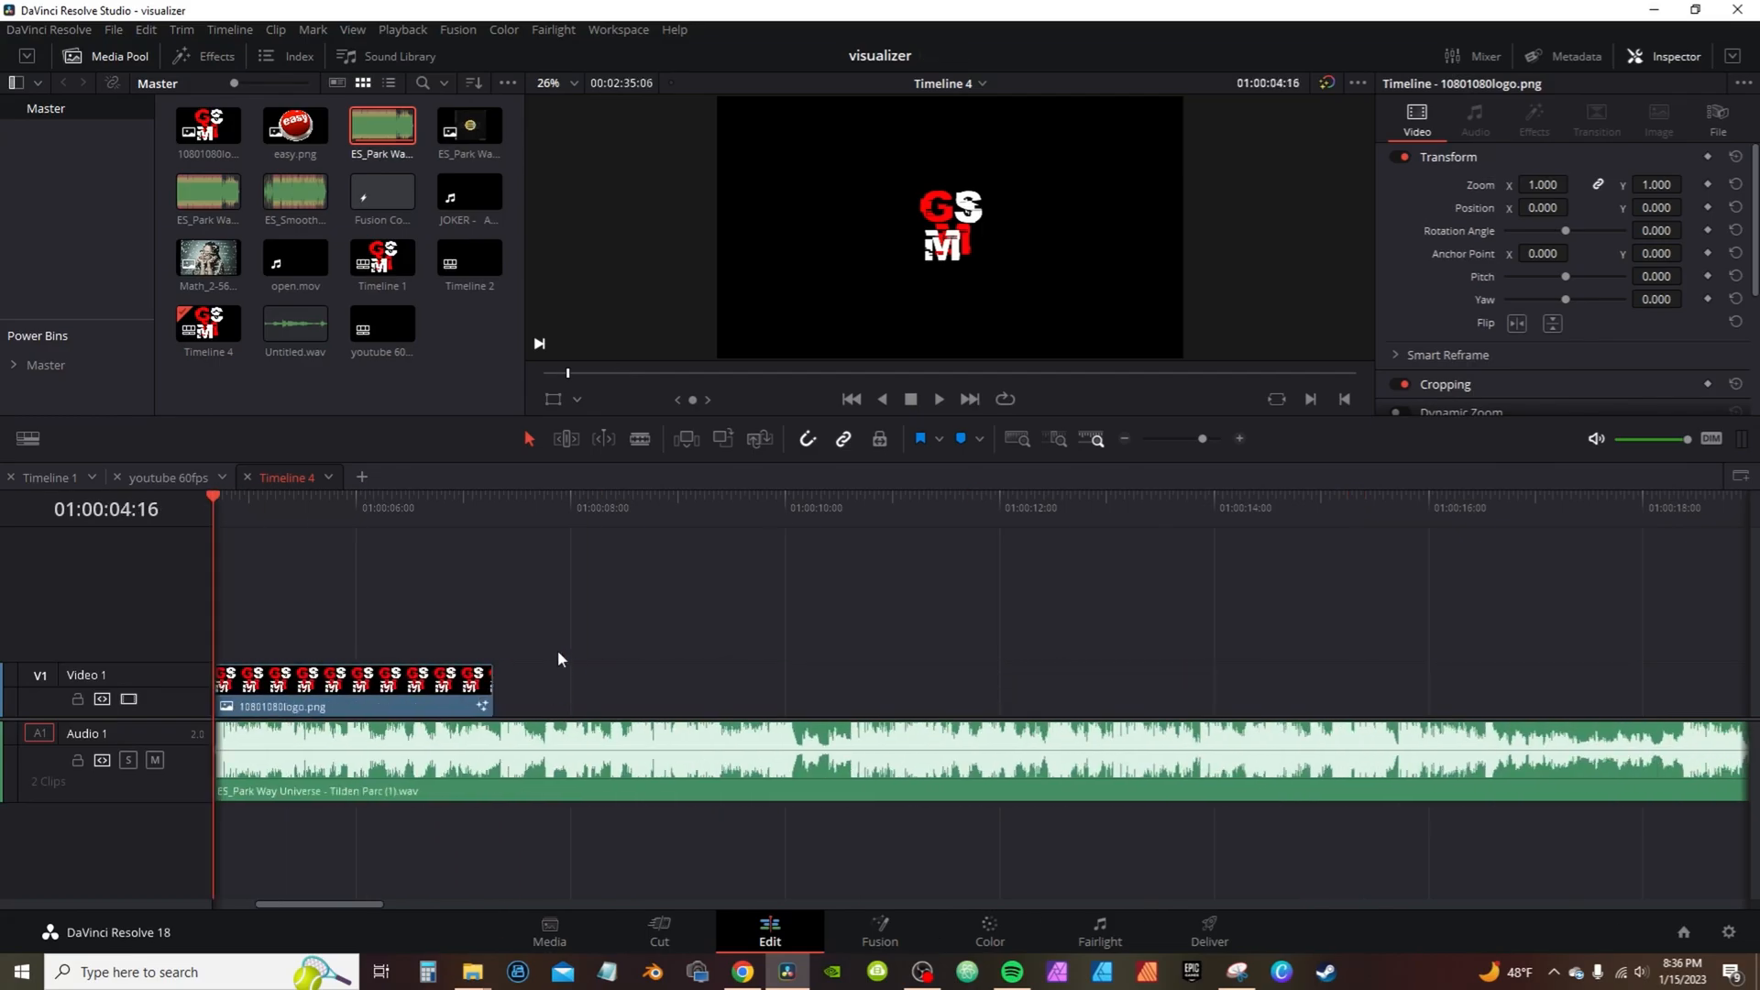
- Cut the audio at 01:00:07:07 where the logo clip ends, delete the excess audio, and play from the start
click(501, 514)
key(ctrl+b)
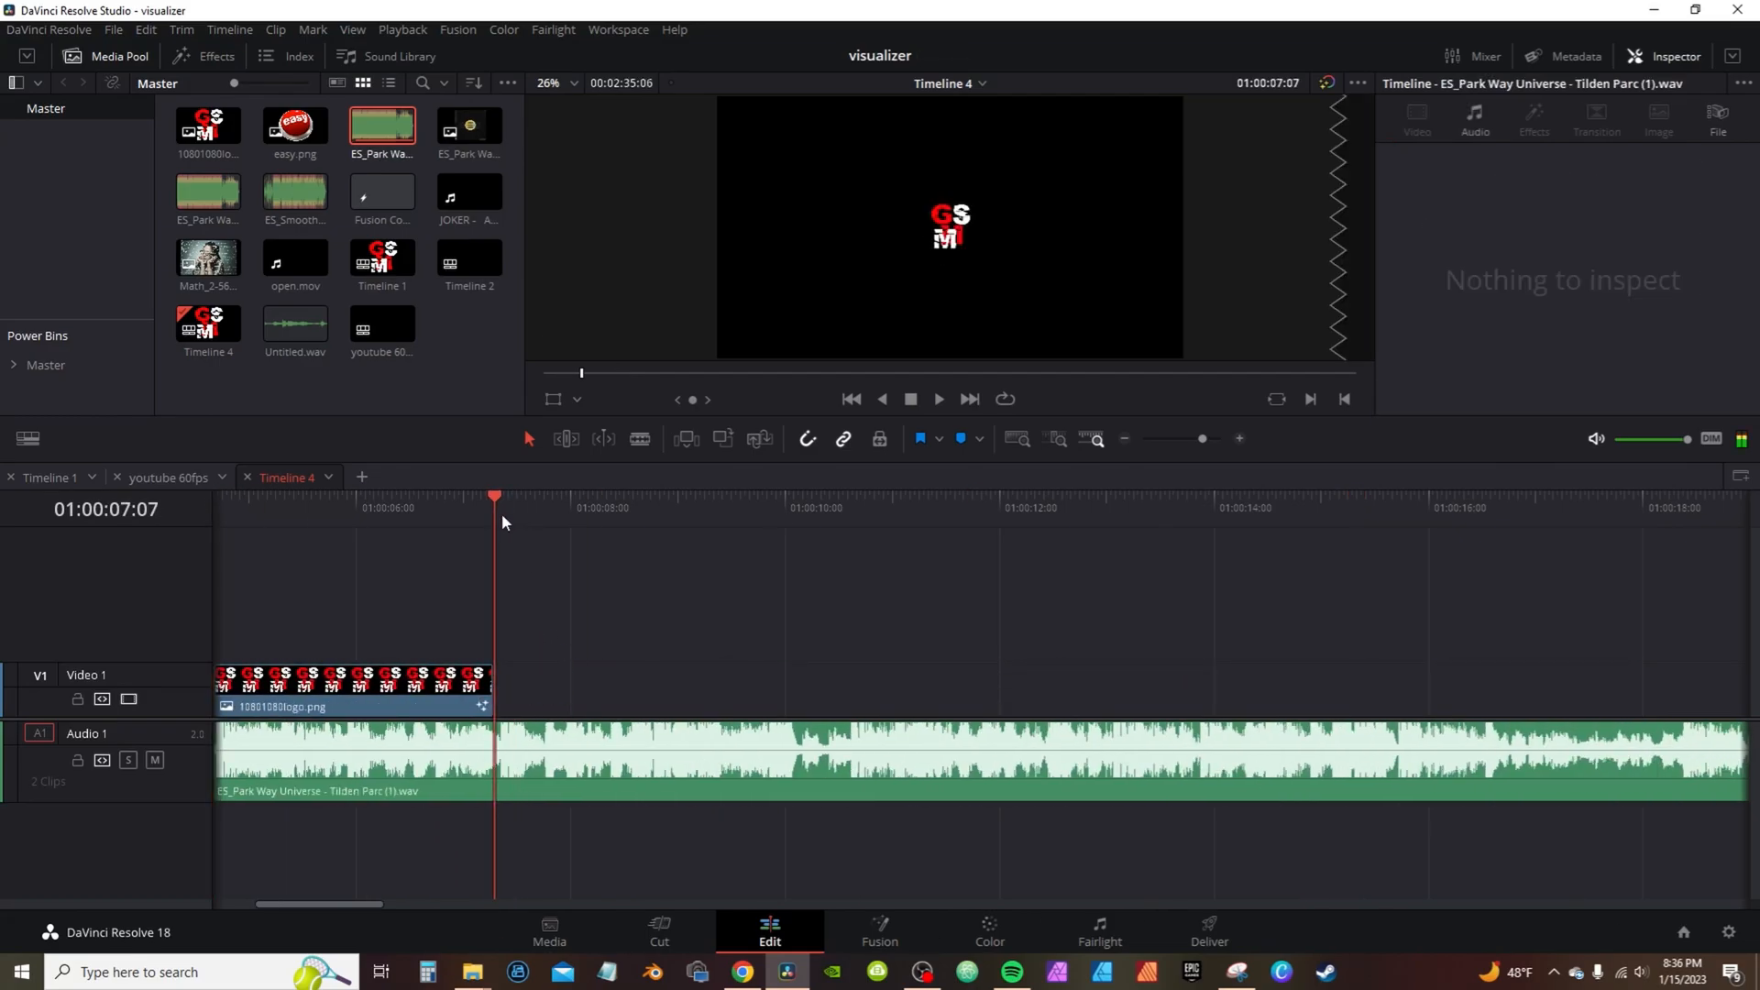
click(656, 768)
key(BackSpace)
key(Home)
key(space)
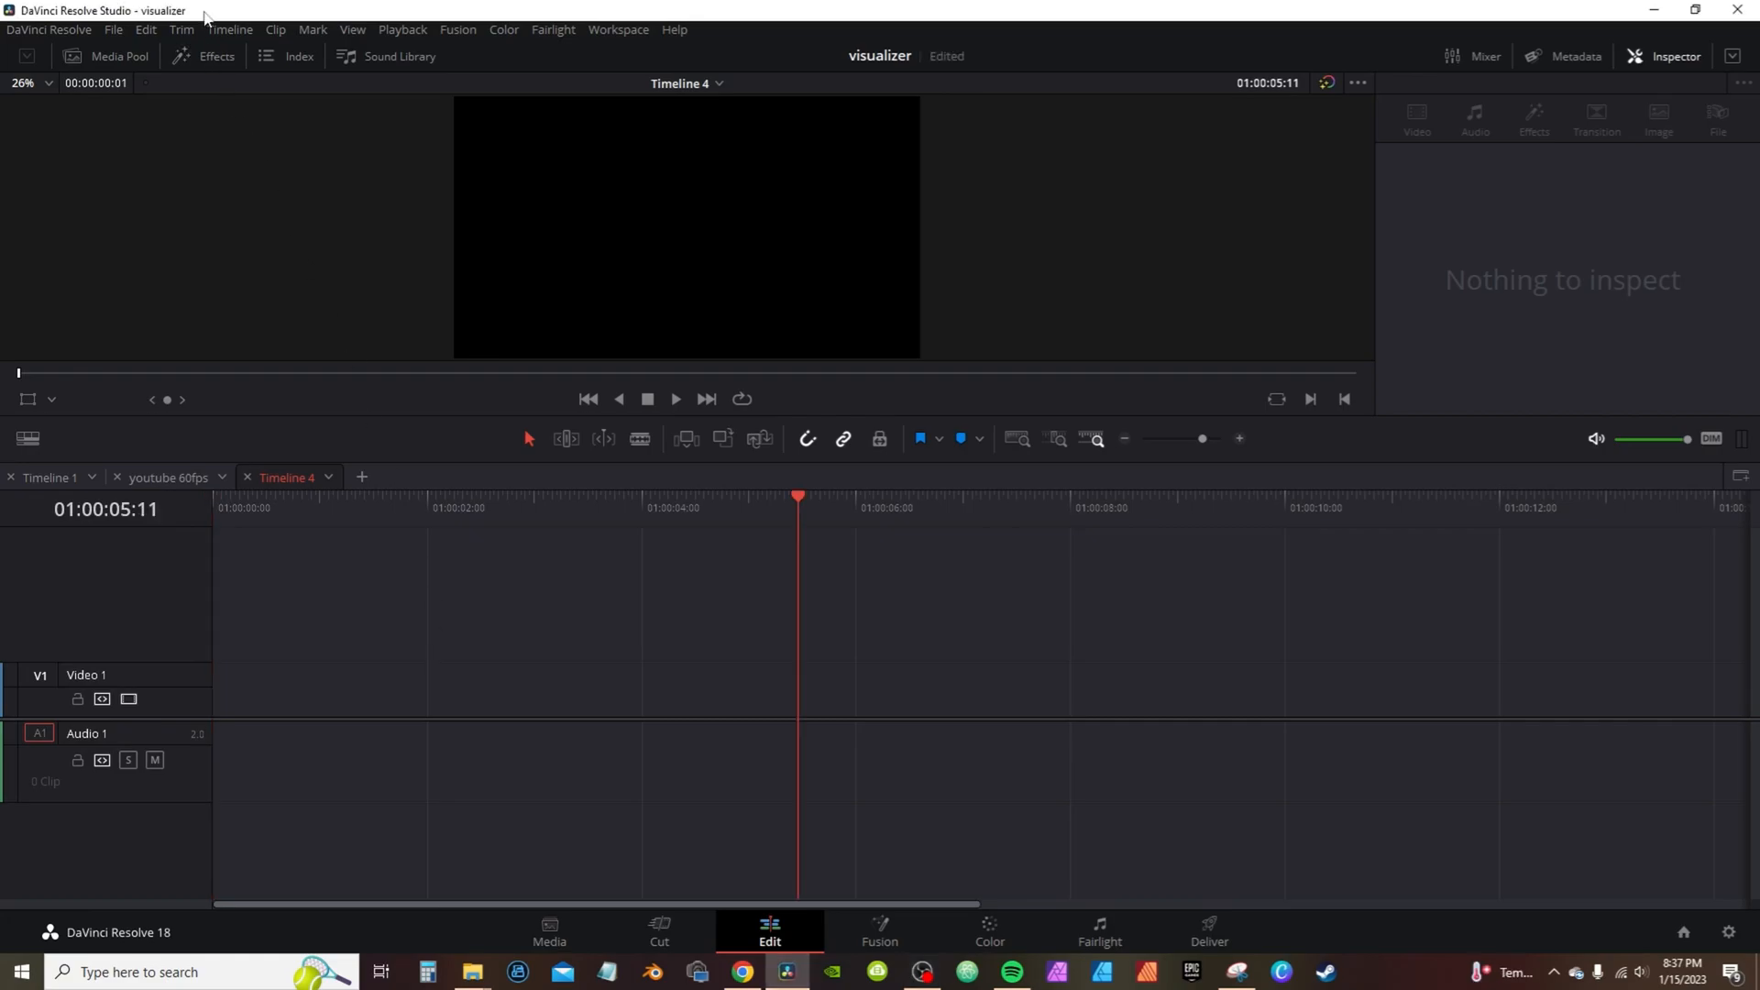
- Add a Fusion Composition at the start of Video 1 on the empty timeline and open it in Fusion
click(181, 56)
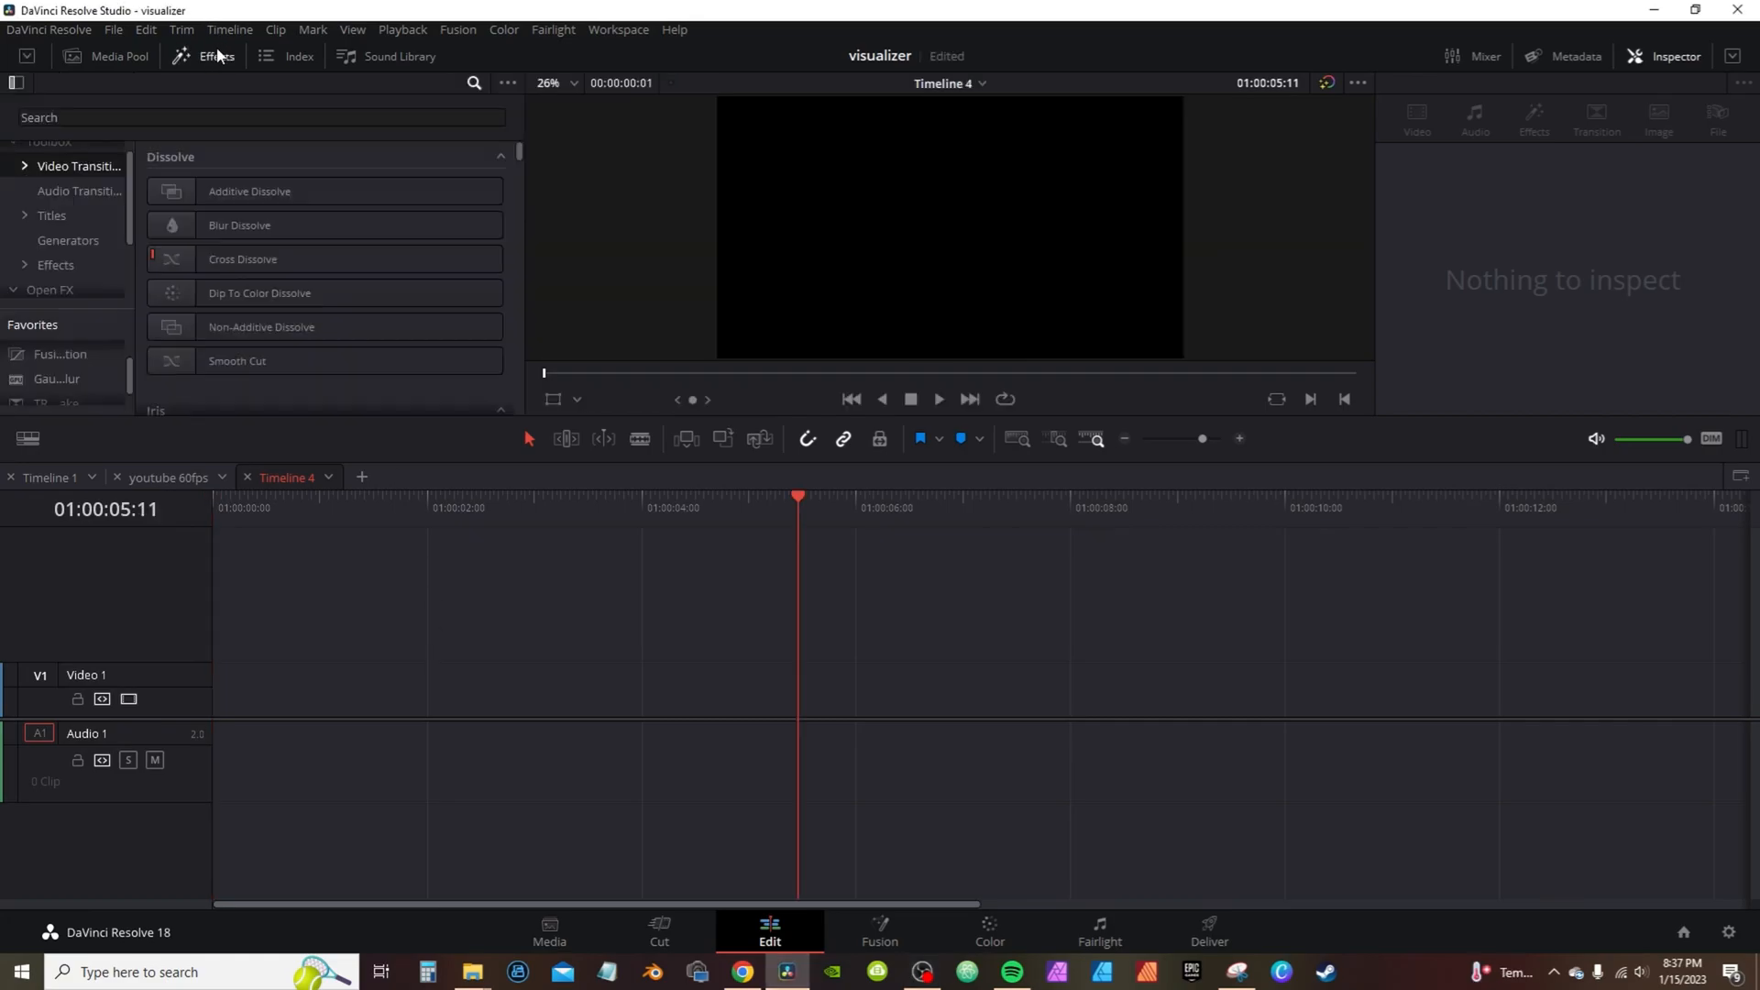
click(55, 265)
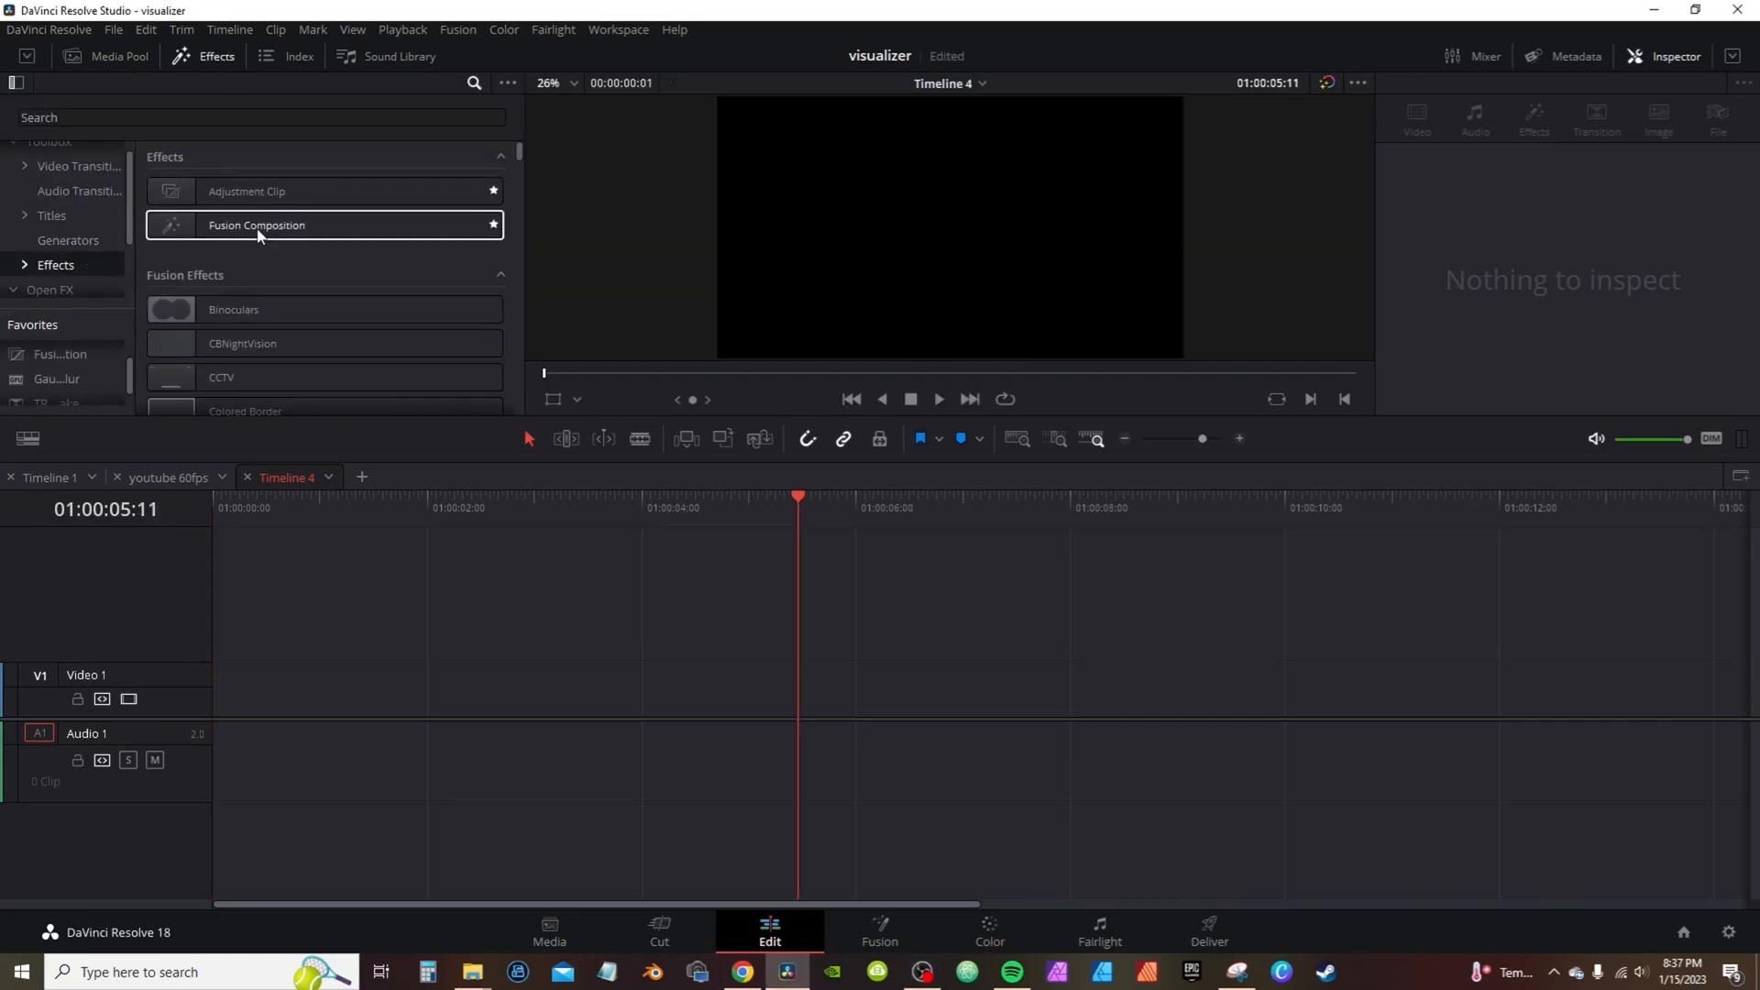
drag(242, 229, 202, 704)
click(303, 708)
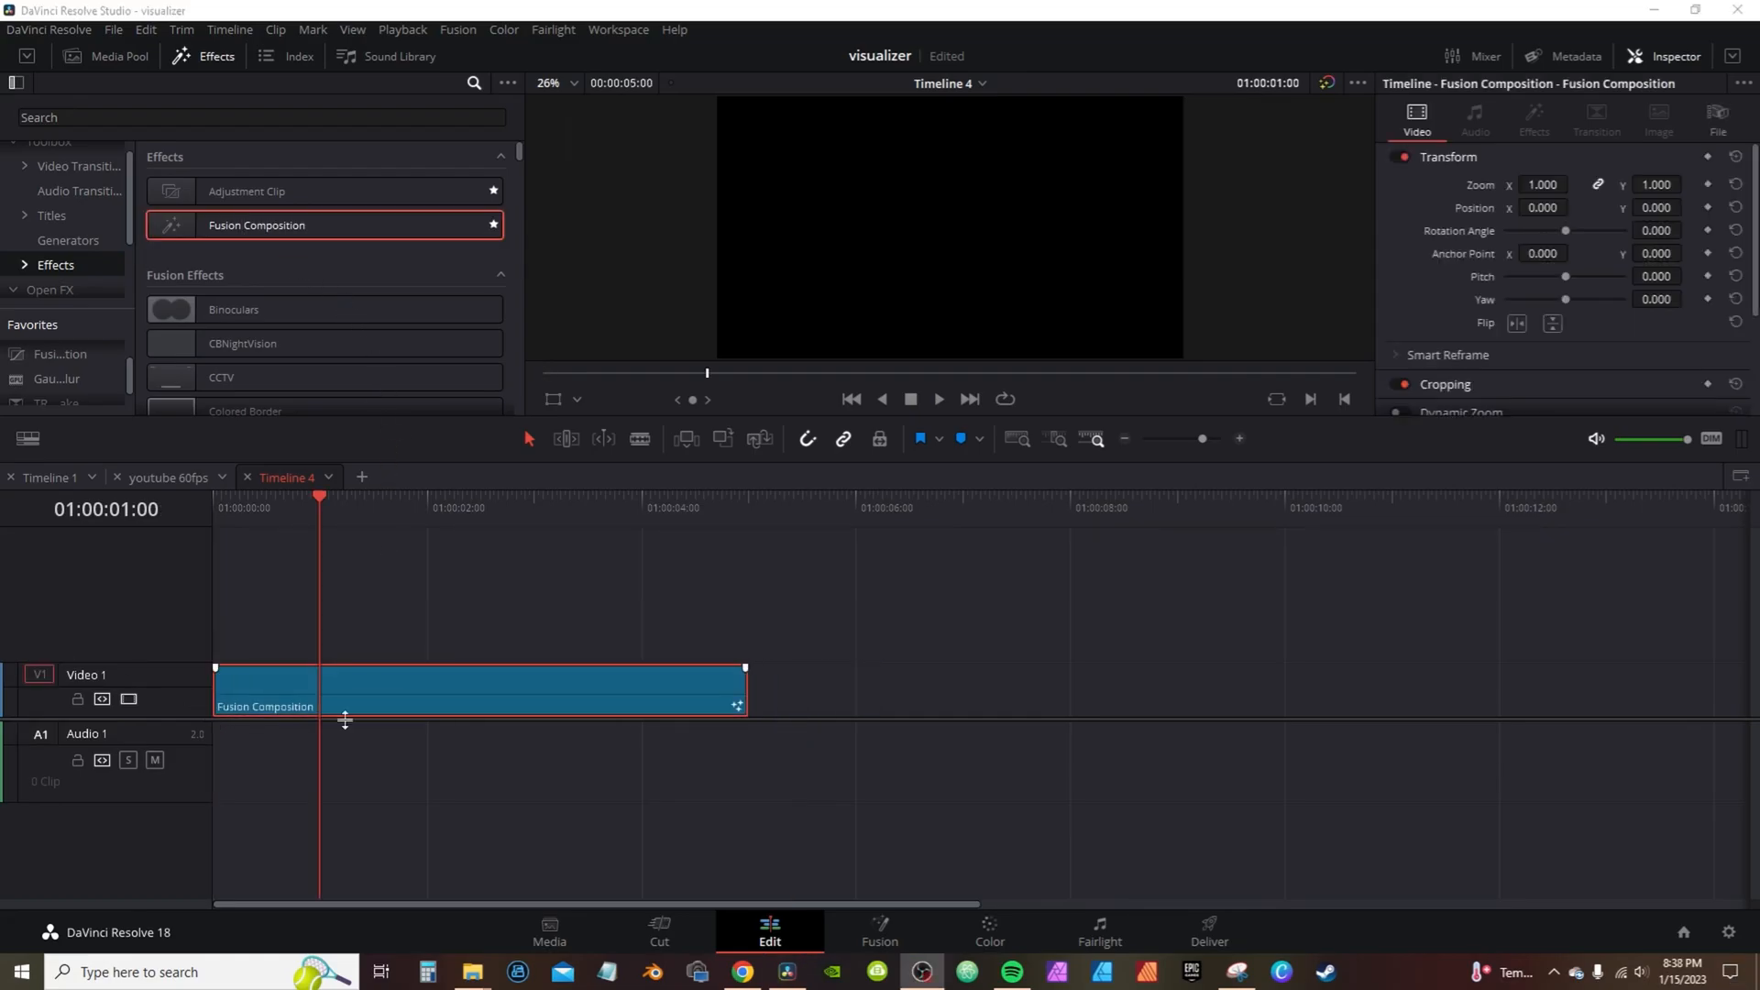
click(880, 931)
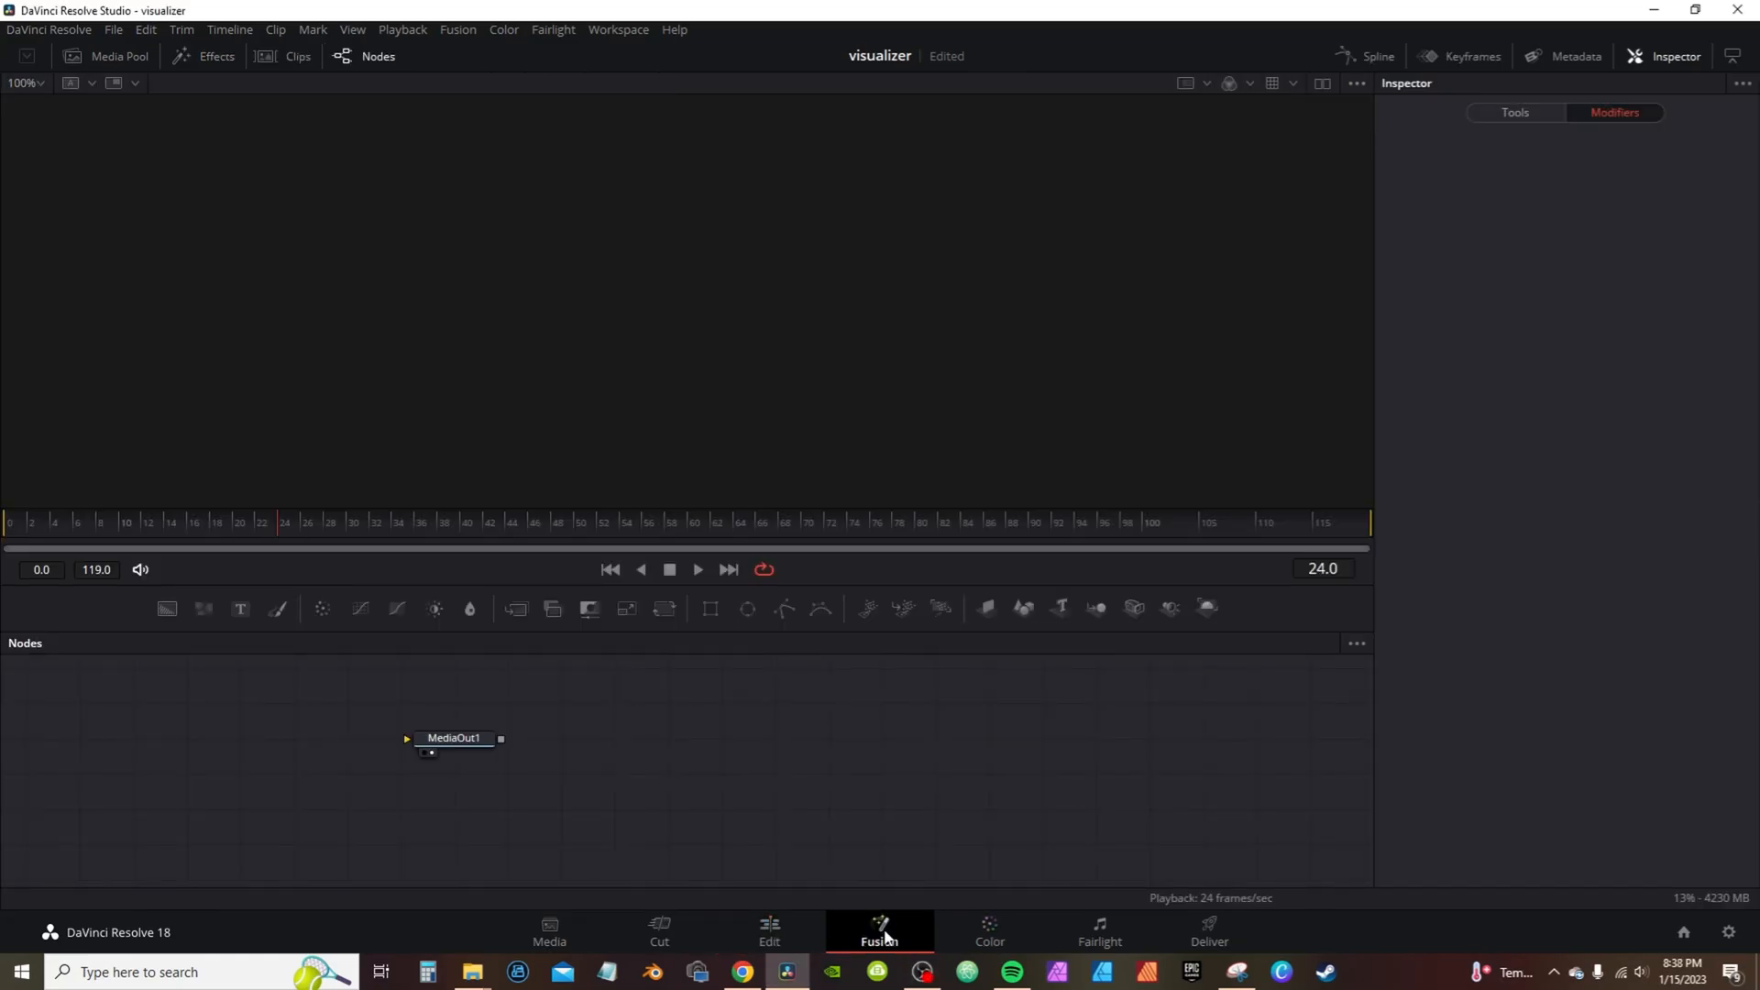
- Connect a Background node to MediaOut1, set its alpha to 0, and line up the two nodes horizontally
drag(482, 742, 1016, 777)
drag(166, 609, 1007, 778)
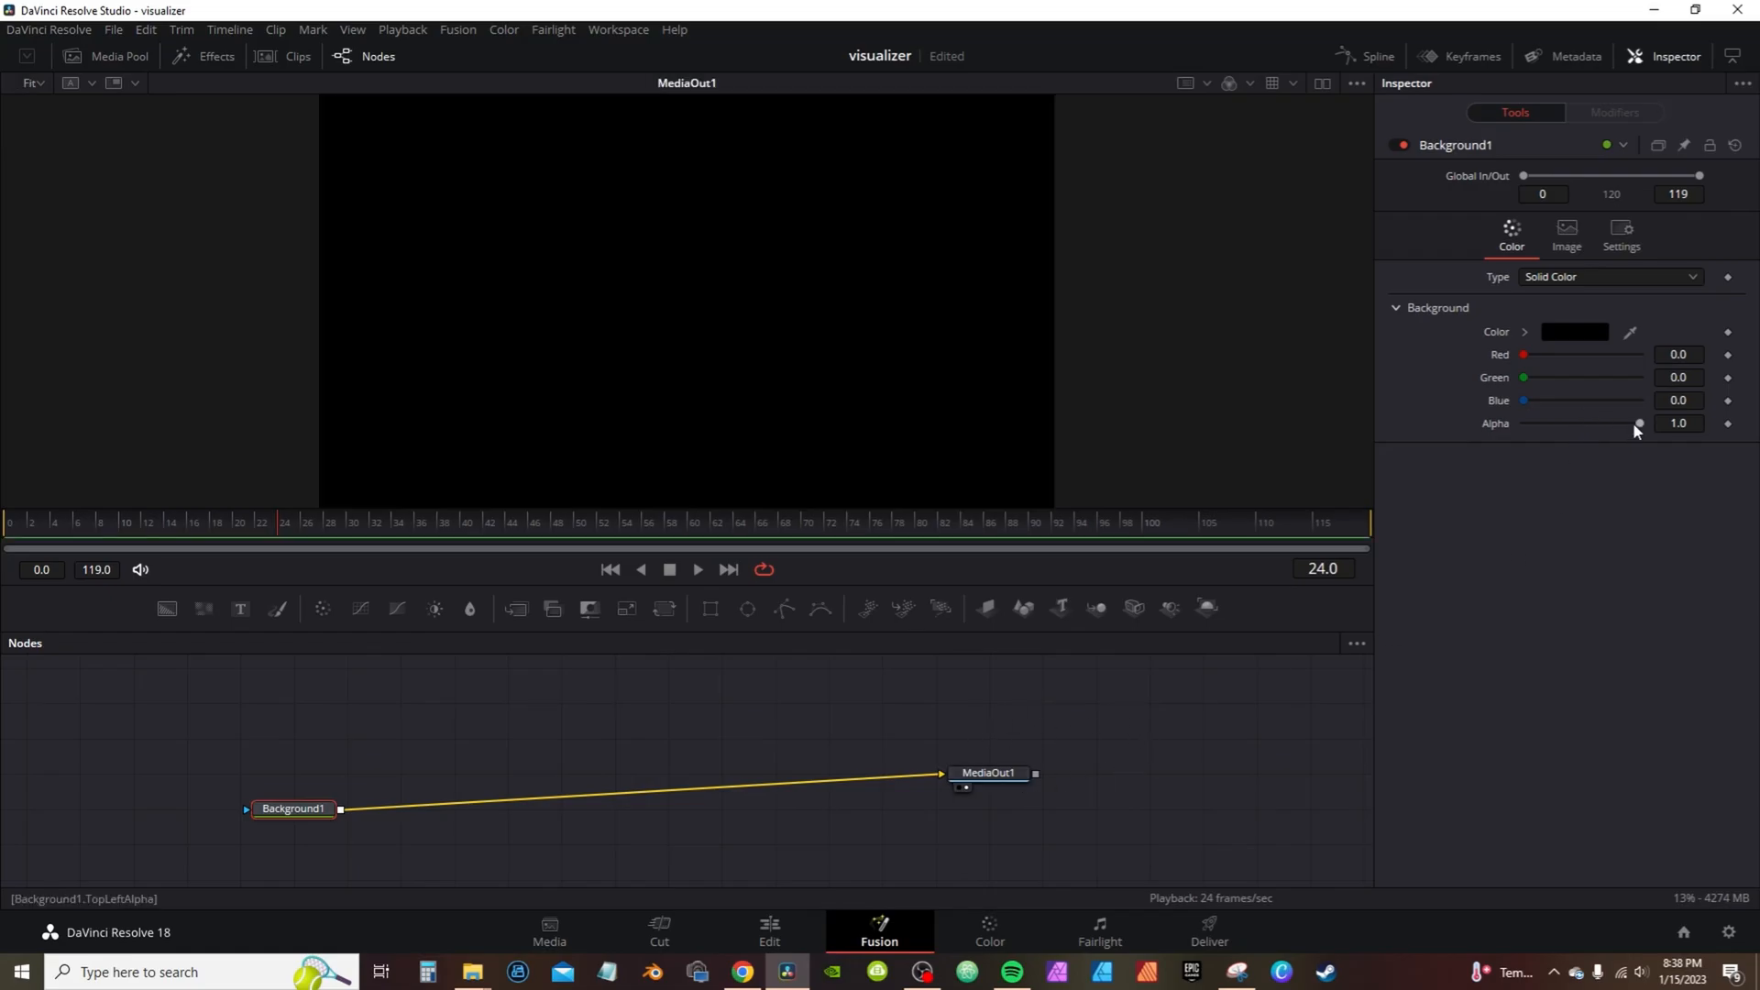
drag(1639, 423, 1518, 422)
drag(999, 780, 999, 815)
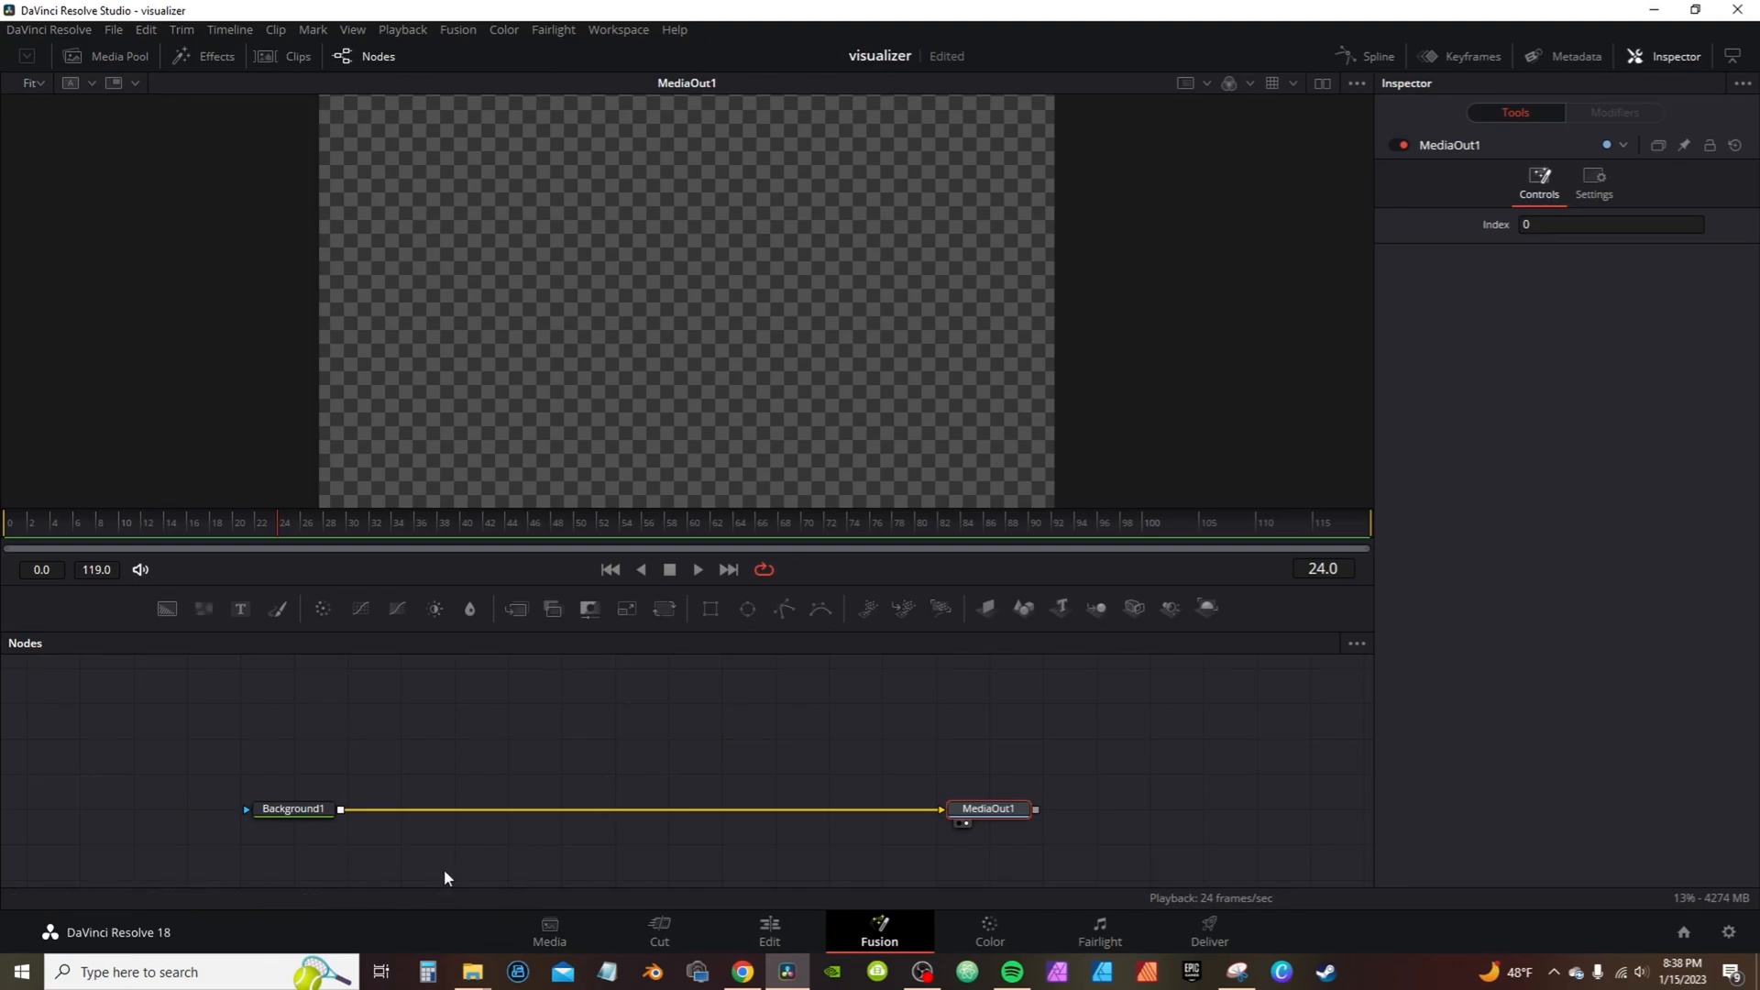
- Add a FastNoise node and merge it over Background1
drag(196, 613, 342, 810)
click(316, 808)
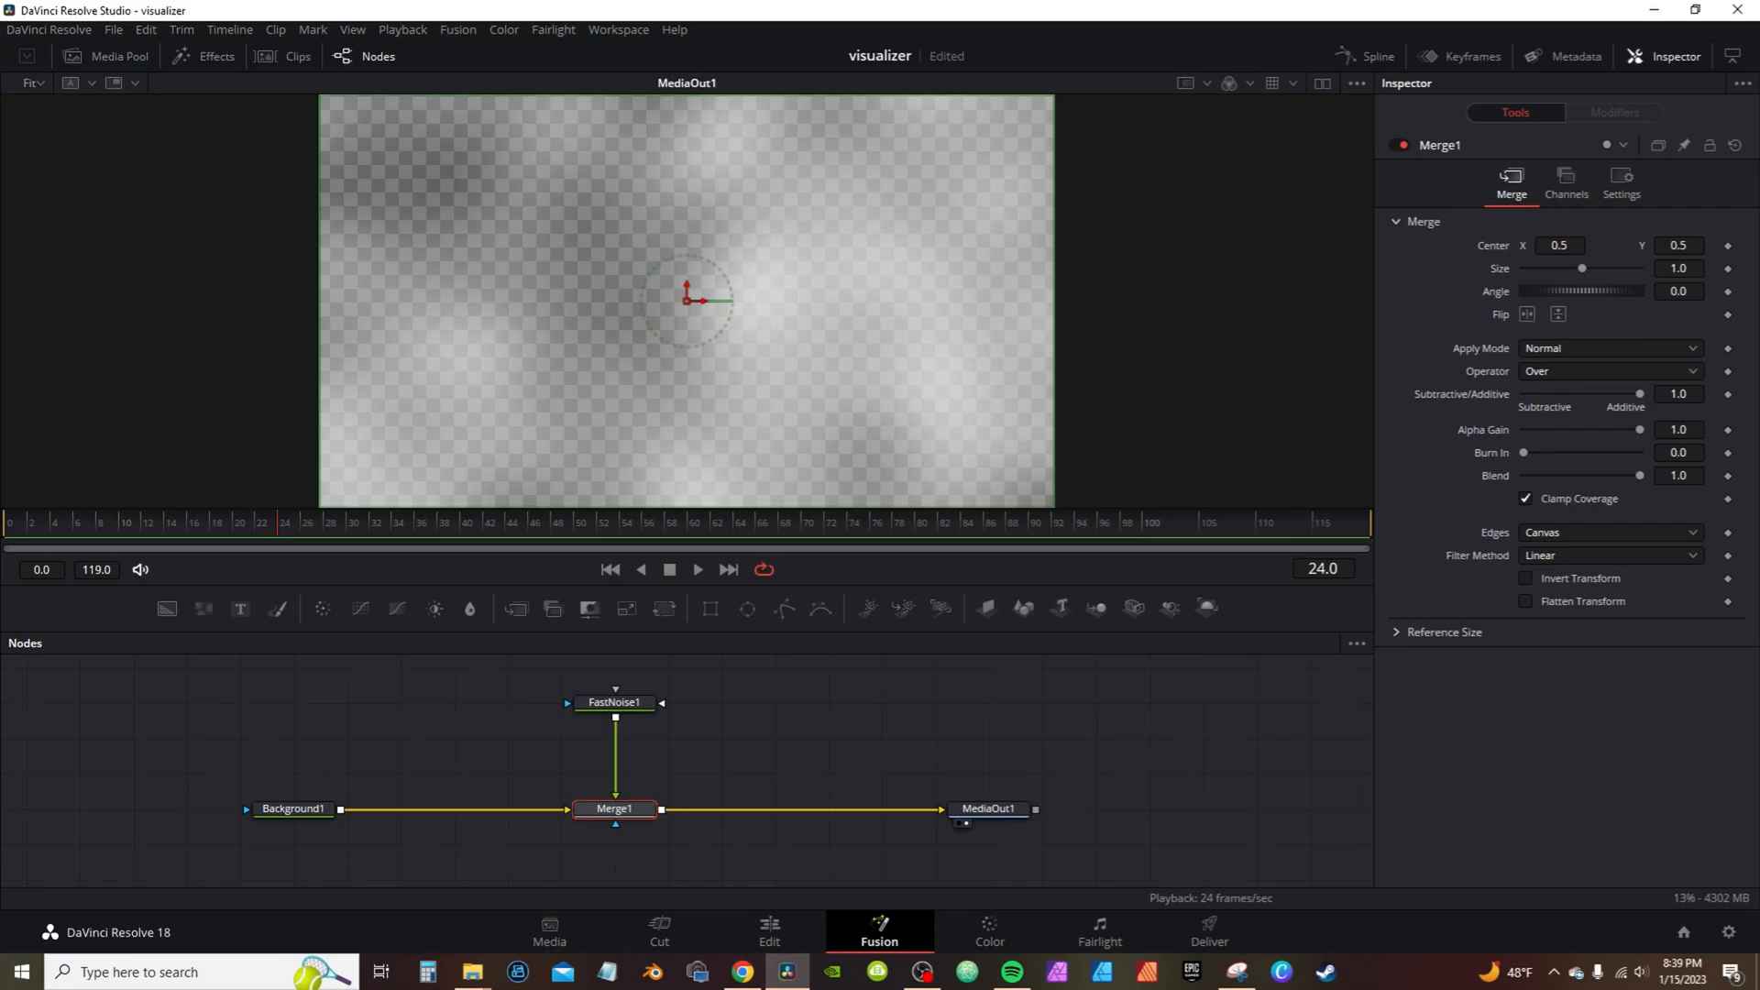
- Switch FastNoise1's color type to Gradient and set the gradient type to Linear
click(614, 703)
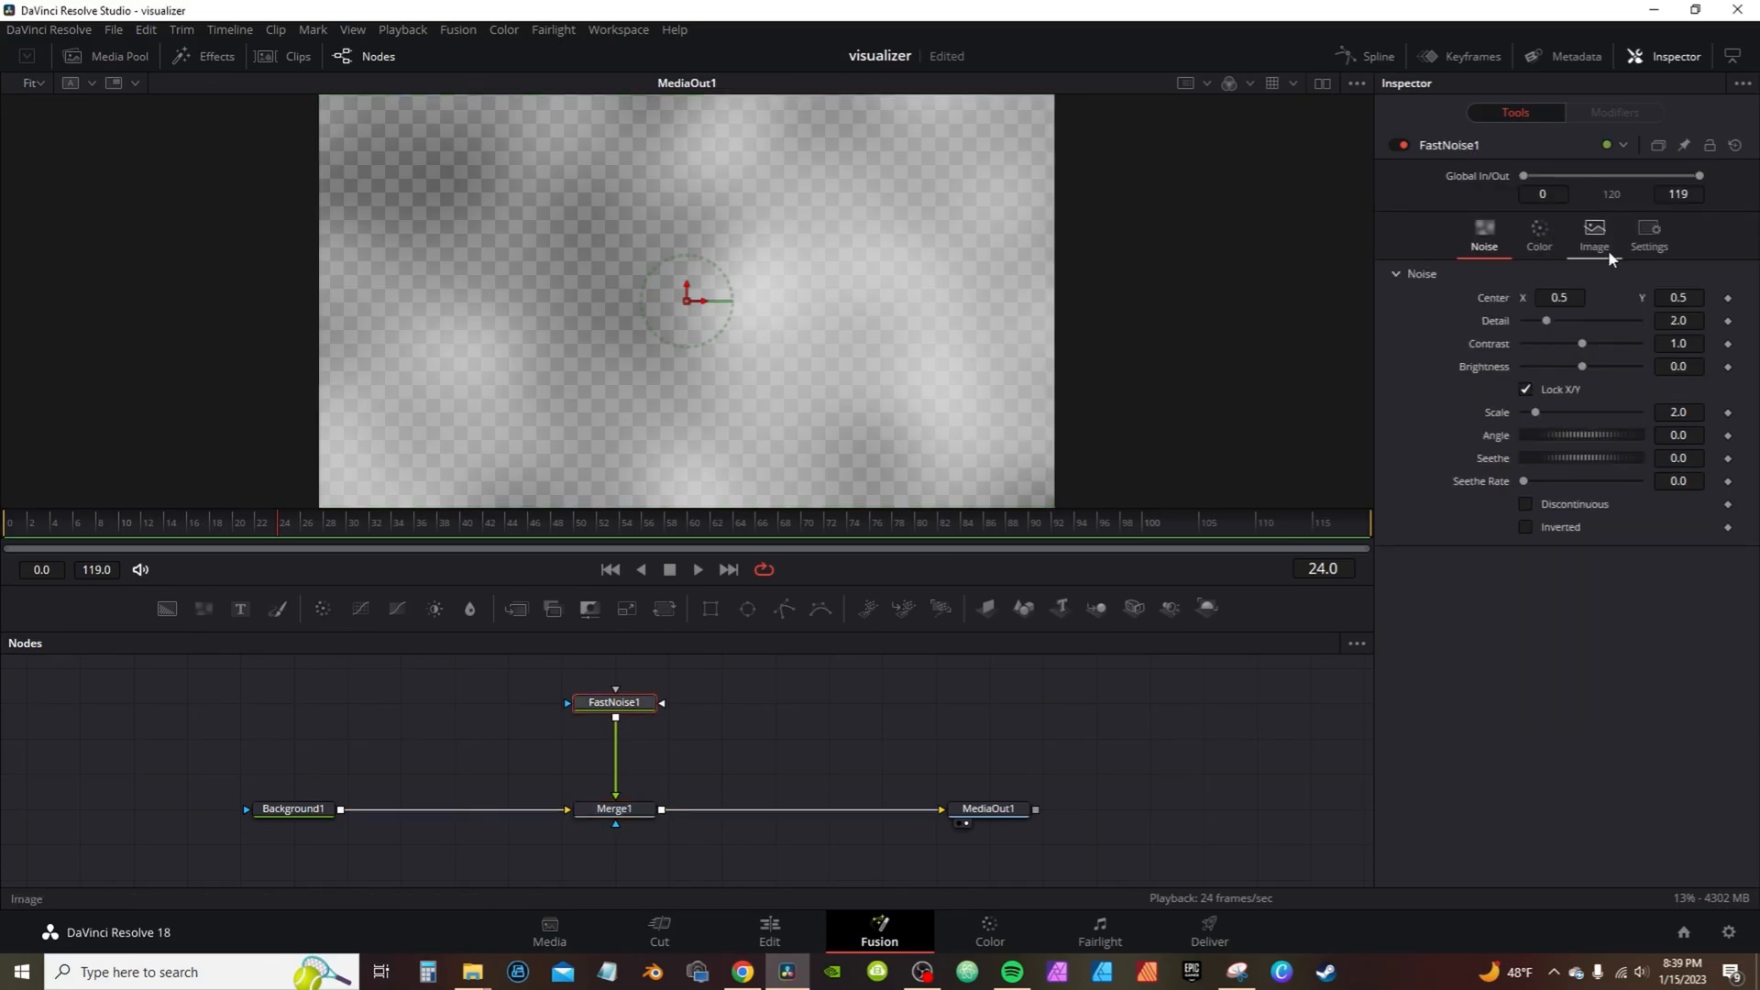
click(1540, 237)
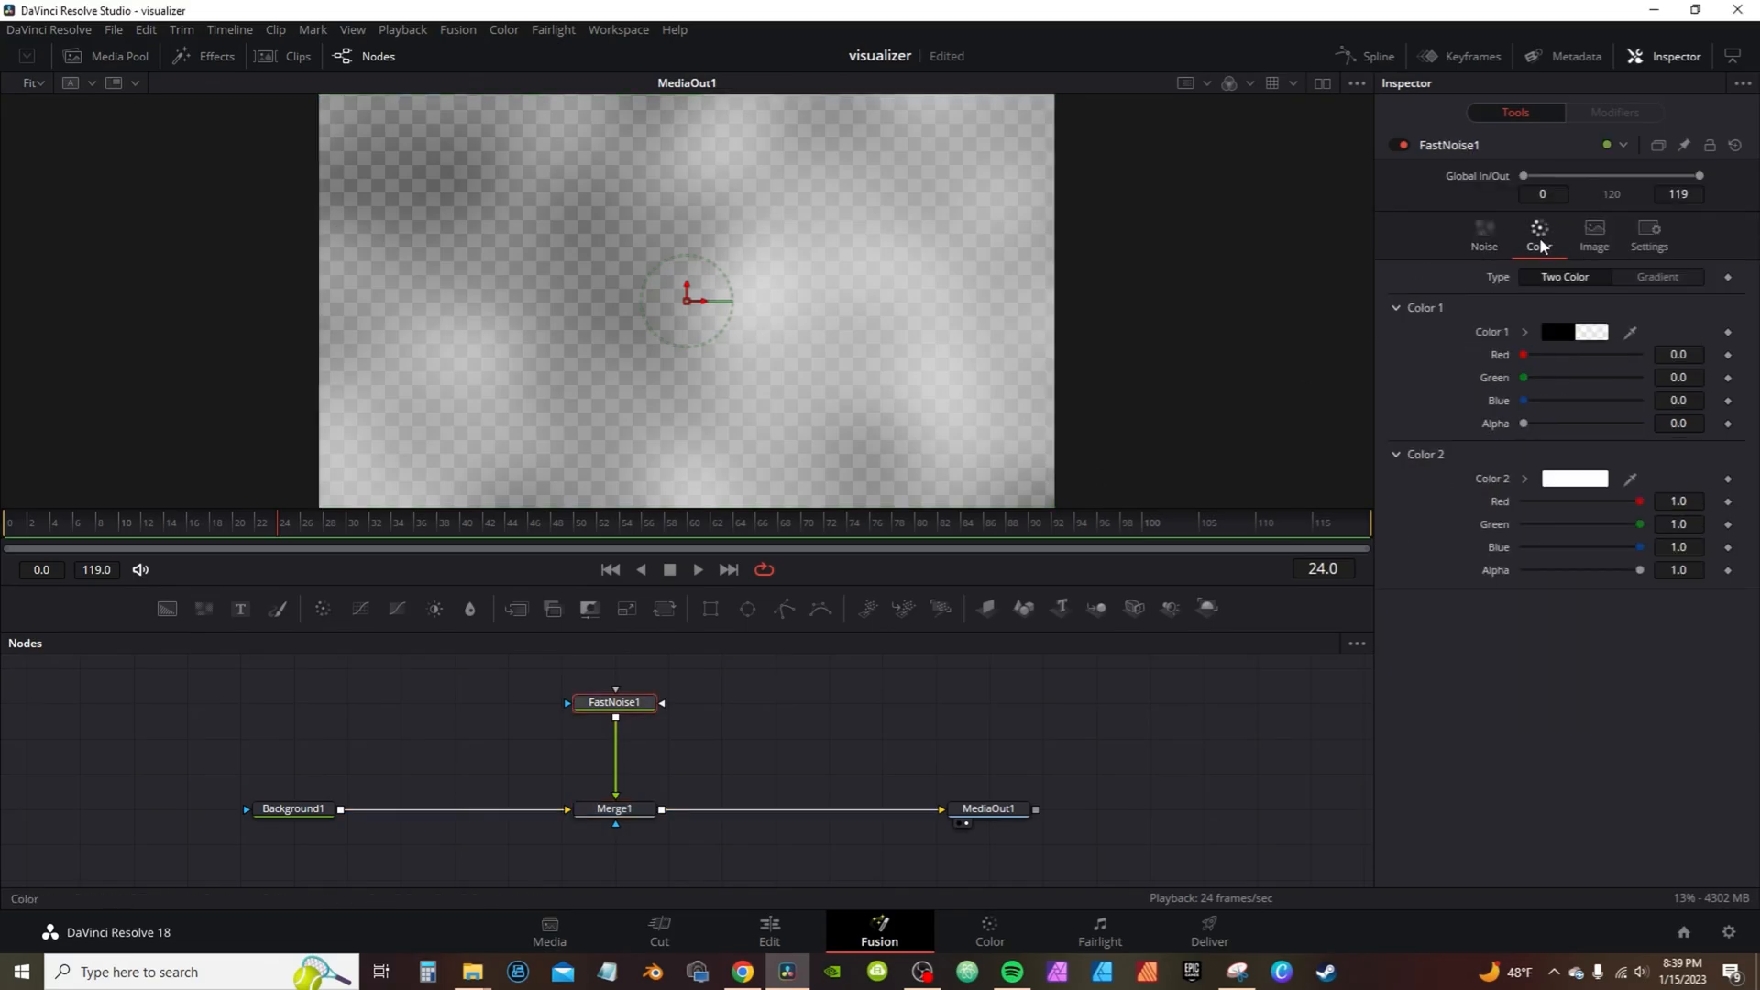
click(1659, 277)
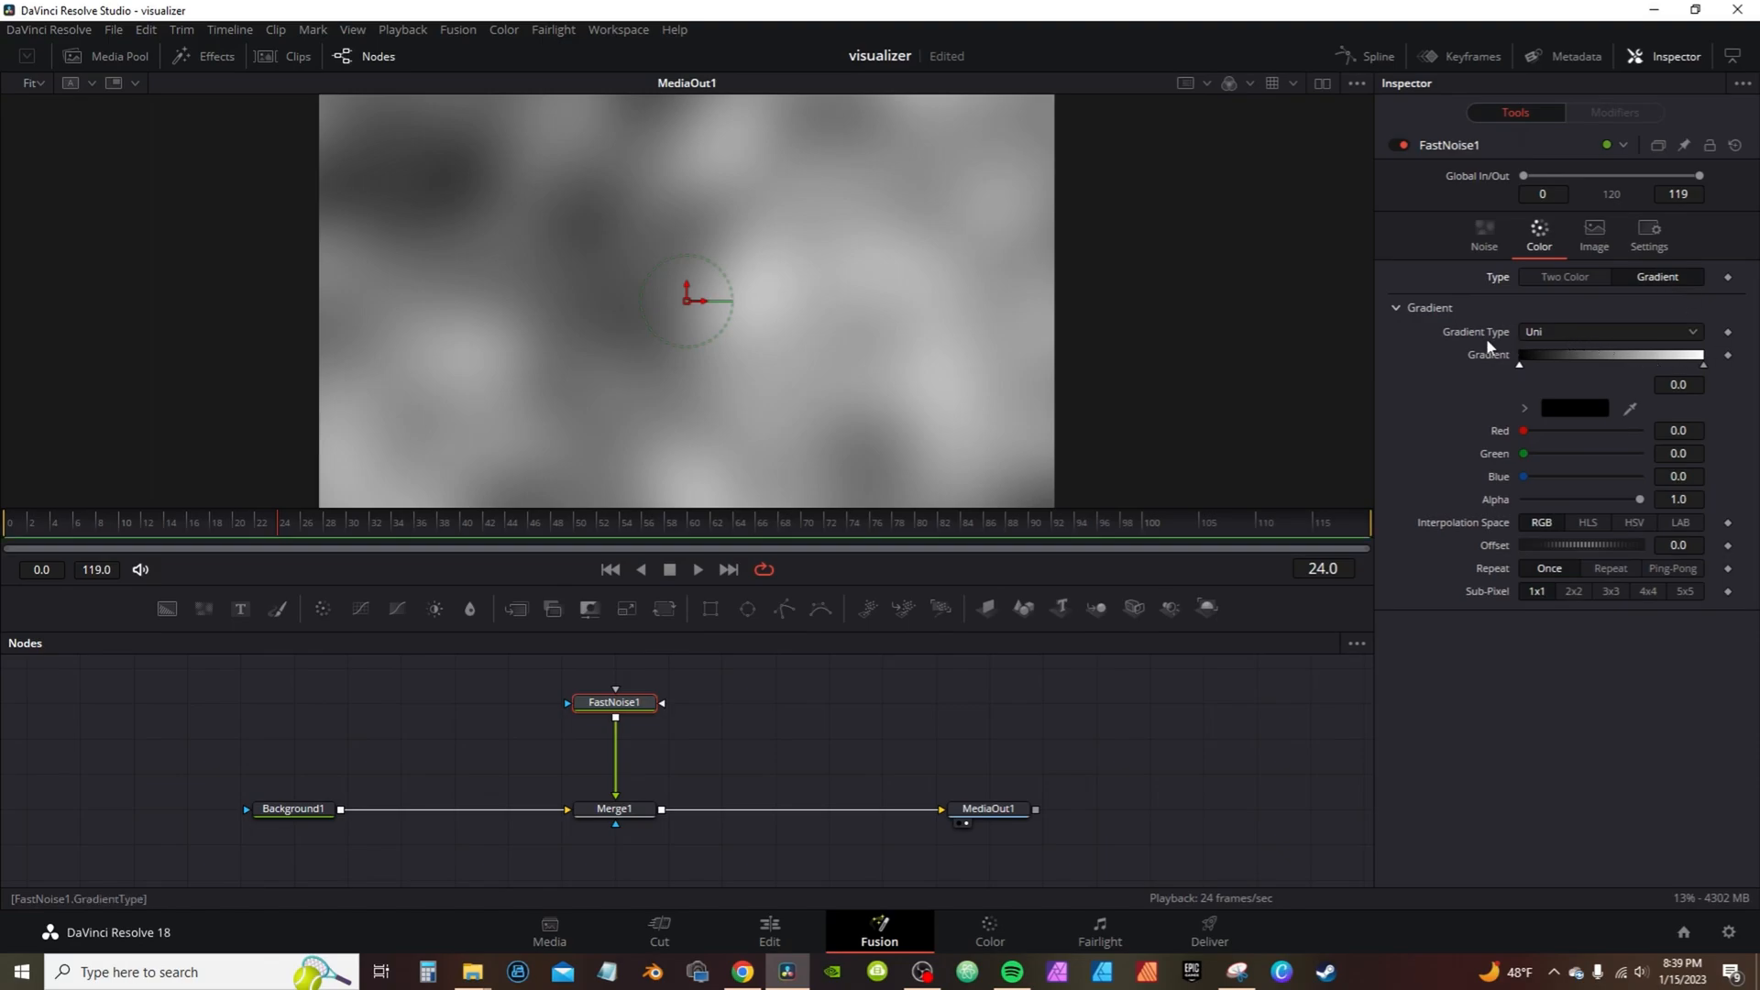
click(1569, 332)
click(1571, 367)
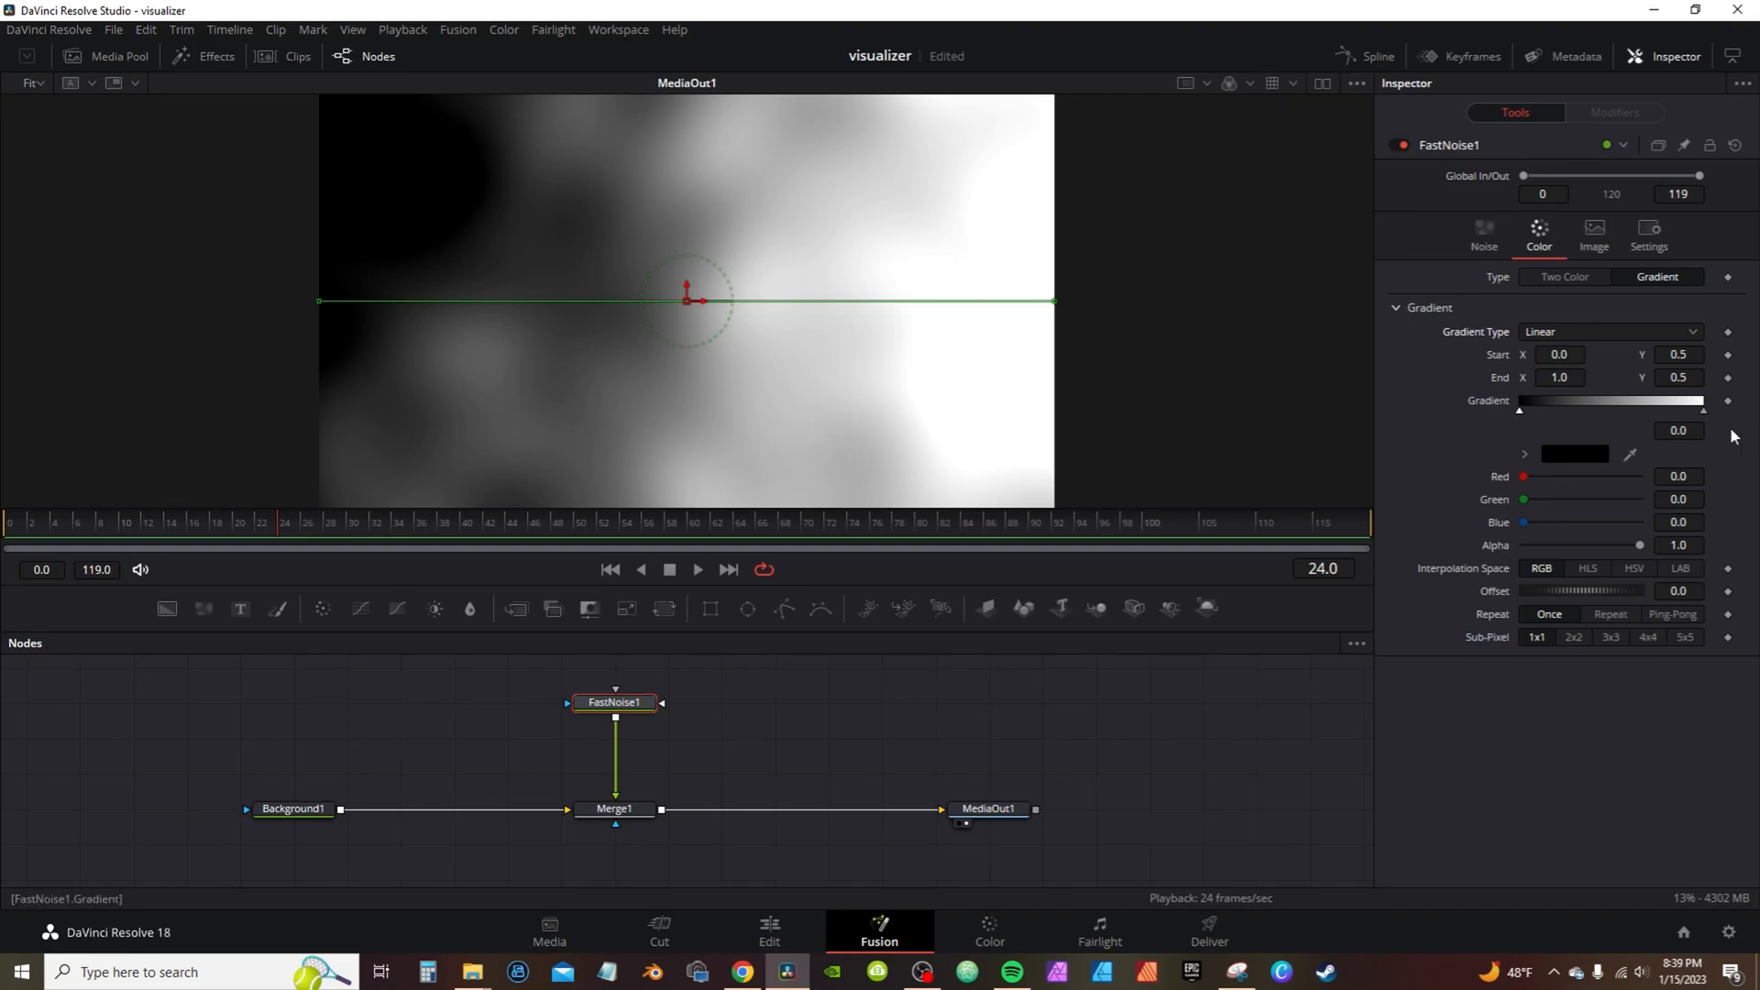
- Set the black gradient stop's alpha to 0 beside the white stop near 0.577, and lower the noise Detail to its minimum
drag(1634, 546, 1450, 543)
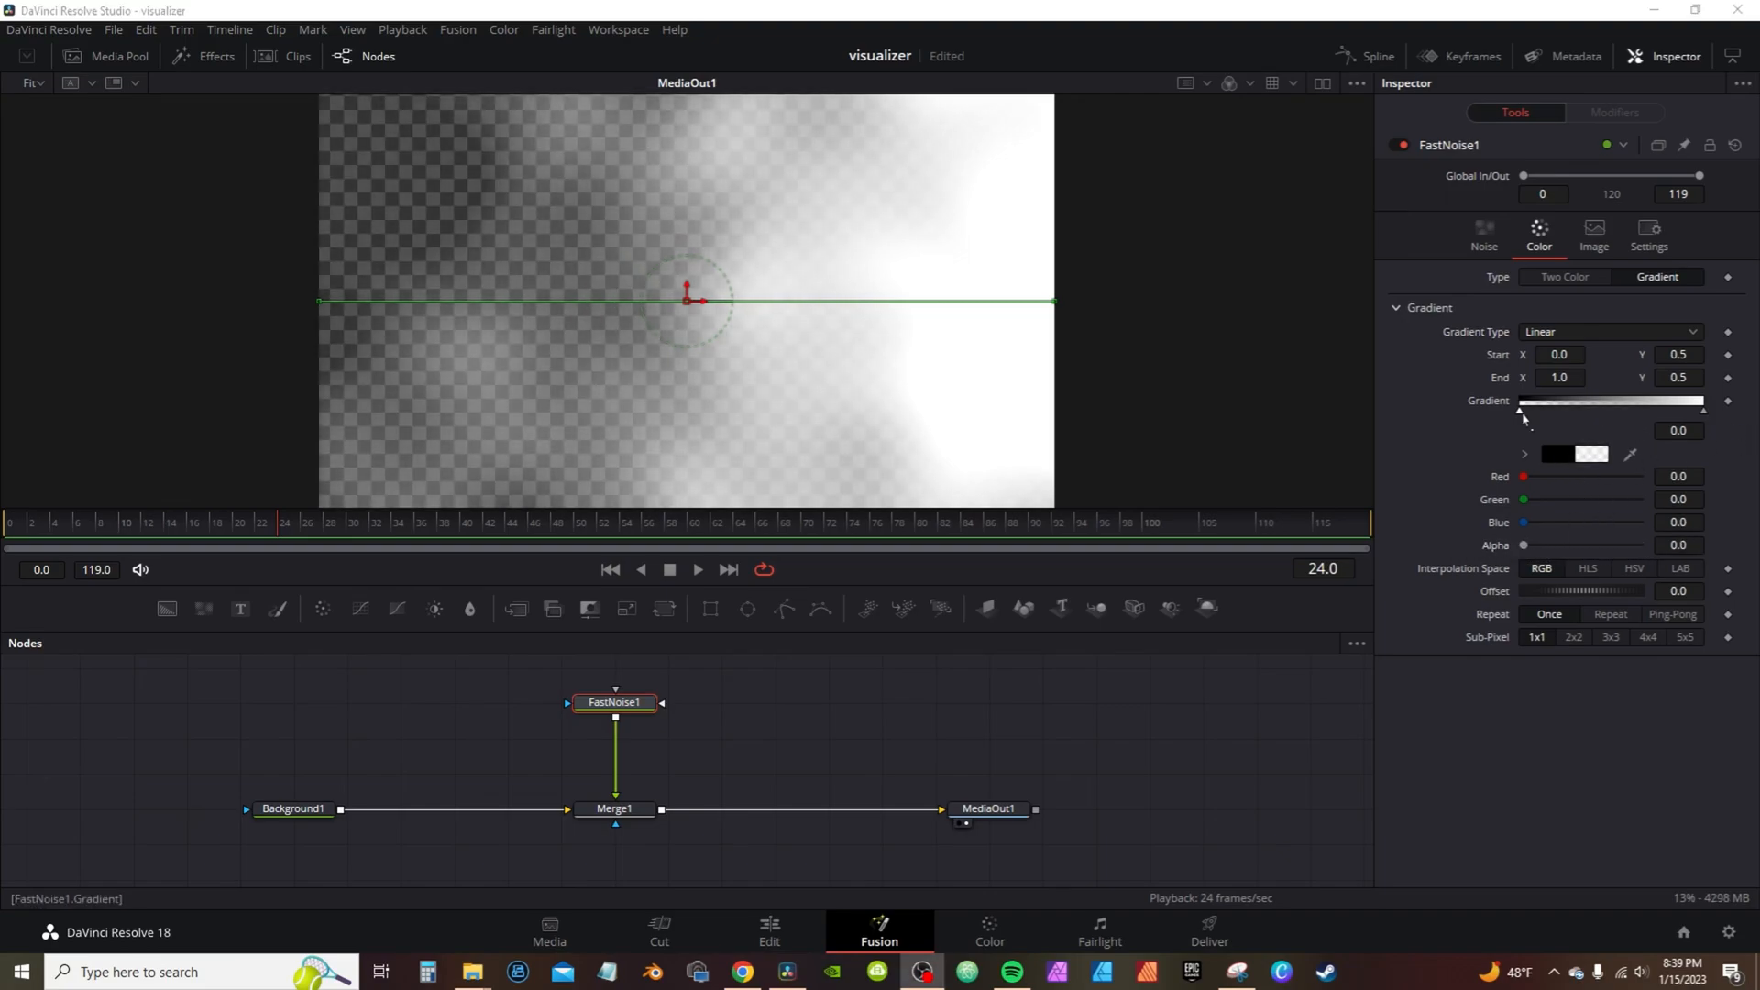
drag(1521, 411, 1626, 412)
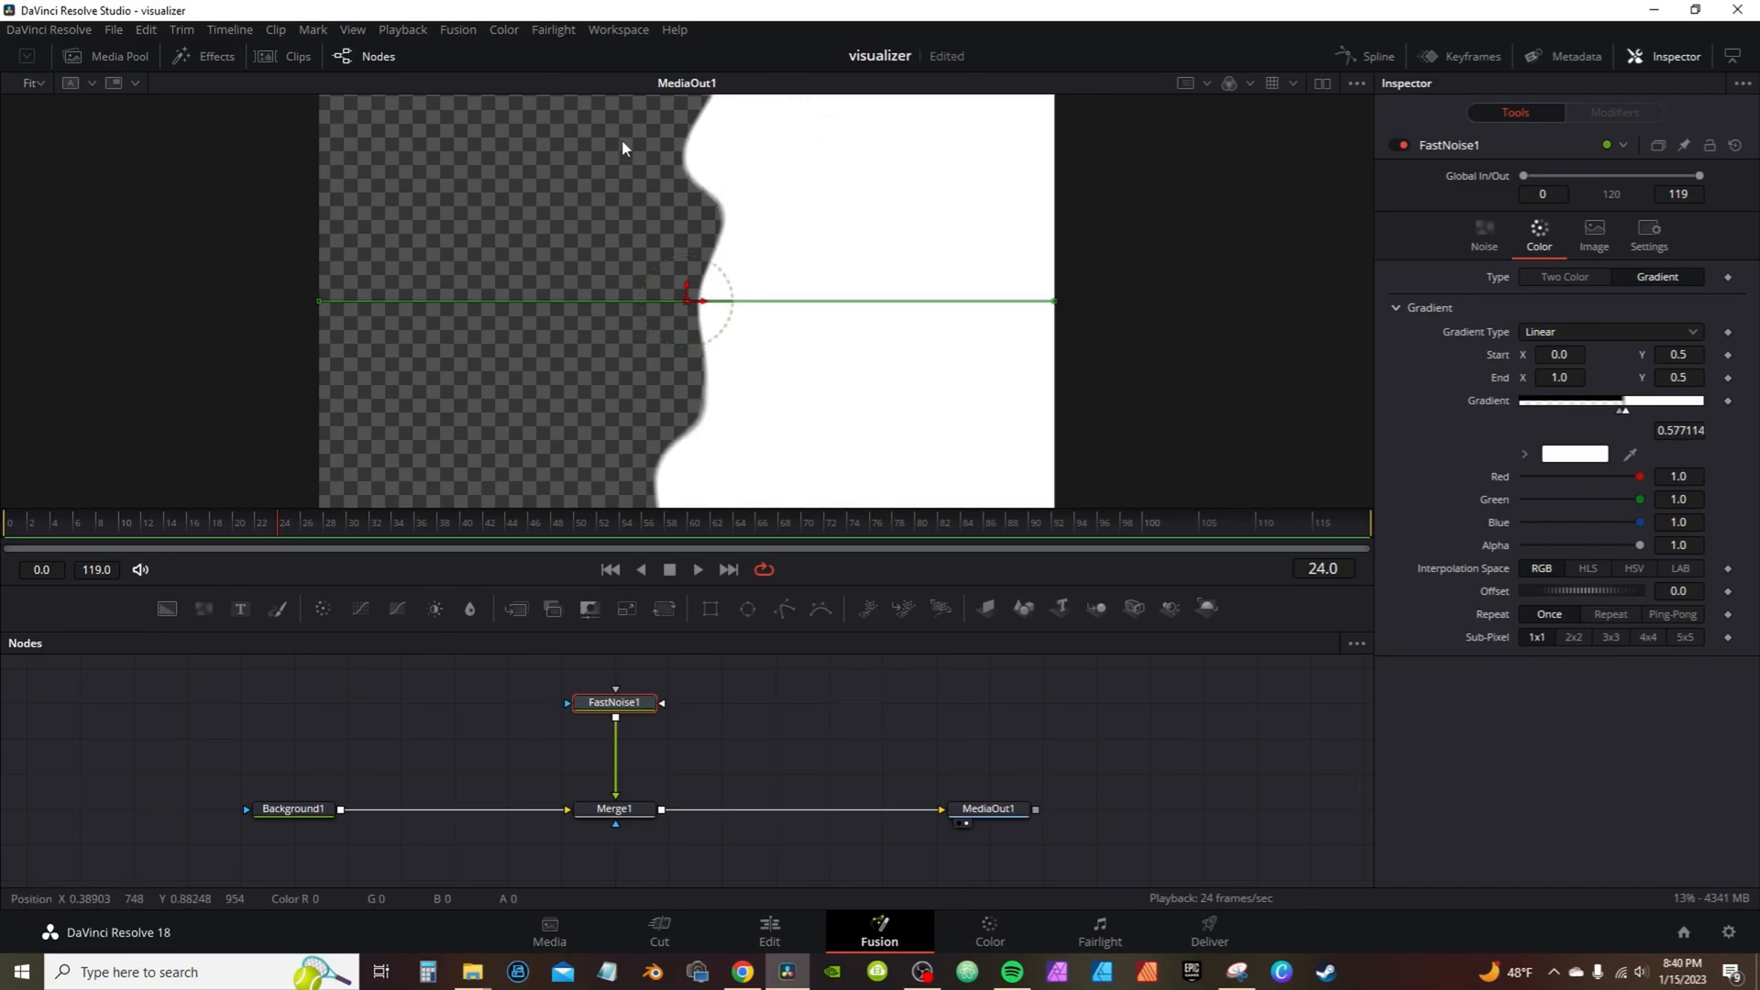
click(1487, 240)
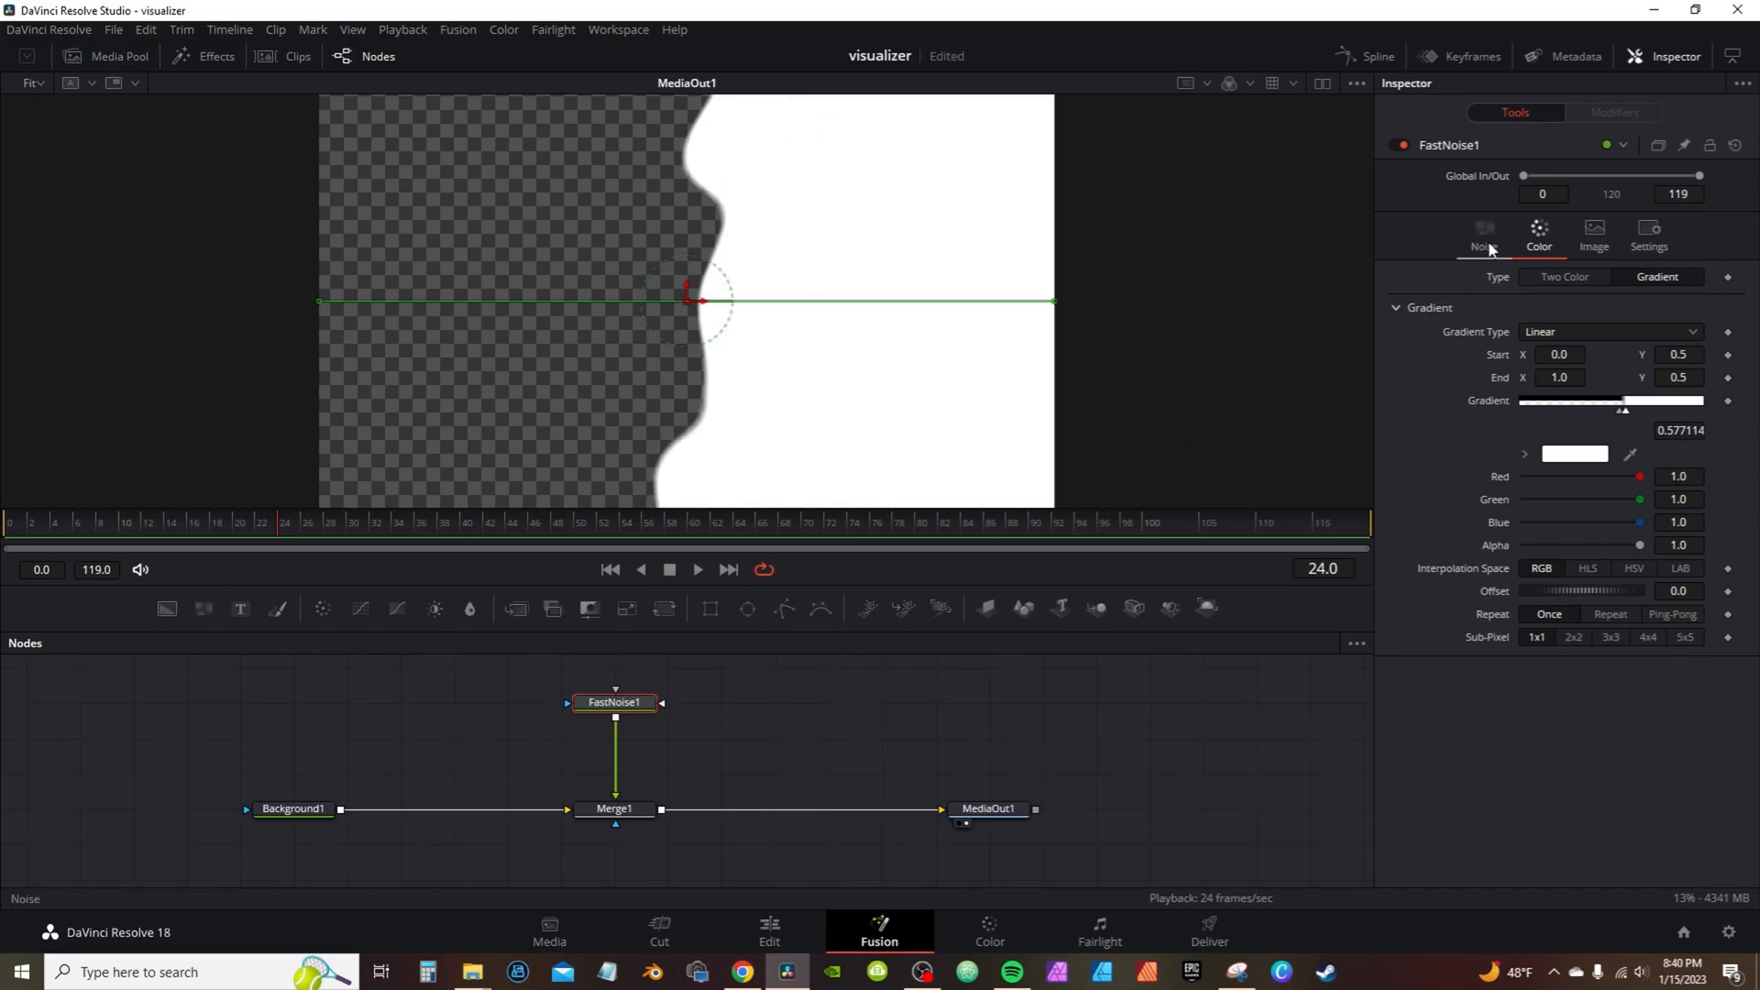
drag(1547, 322, 1465, 315)
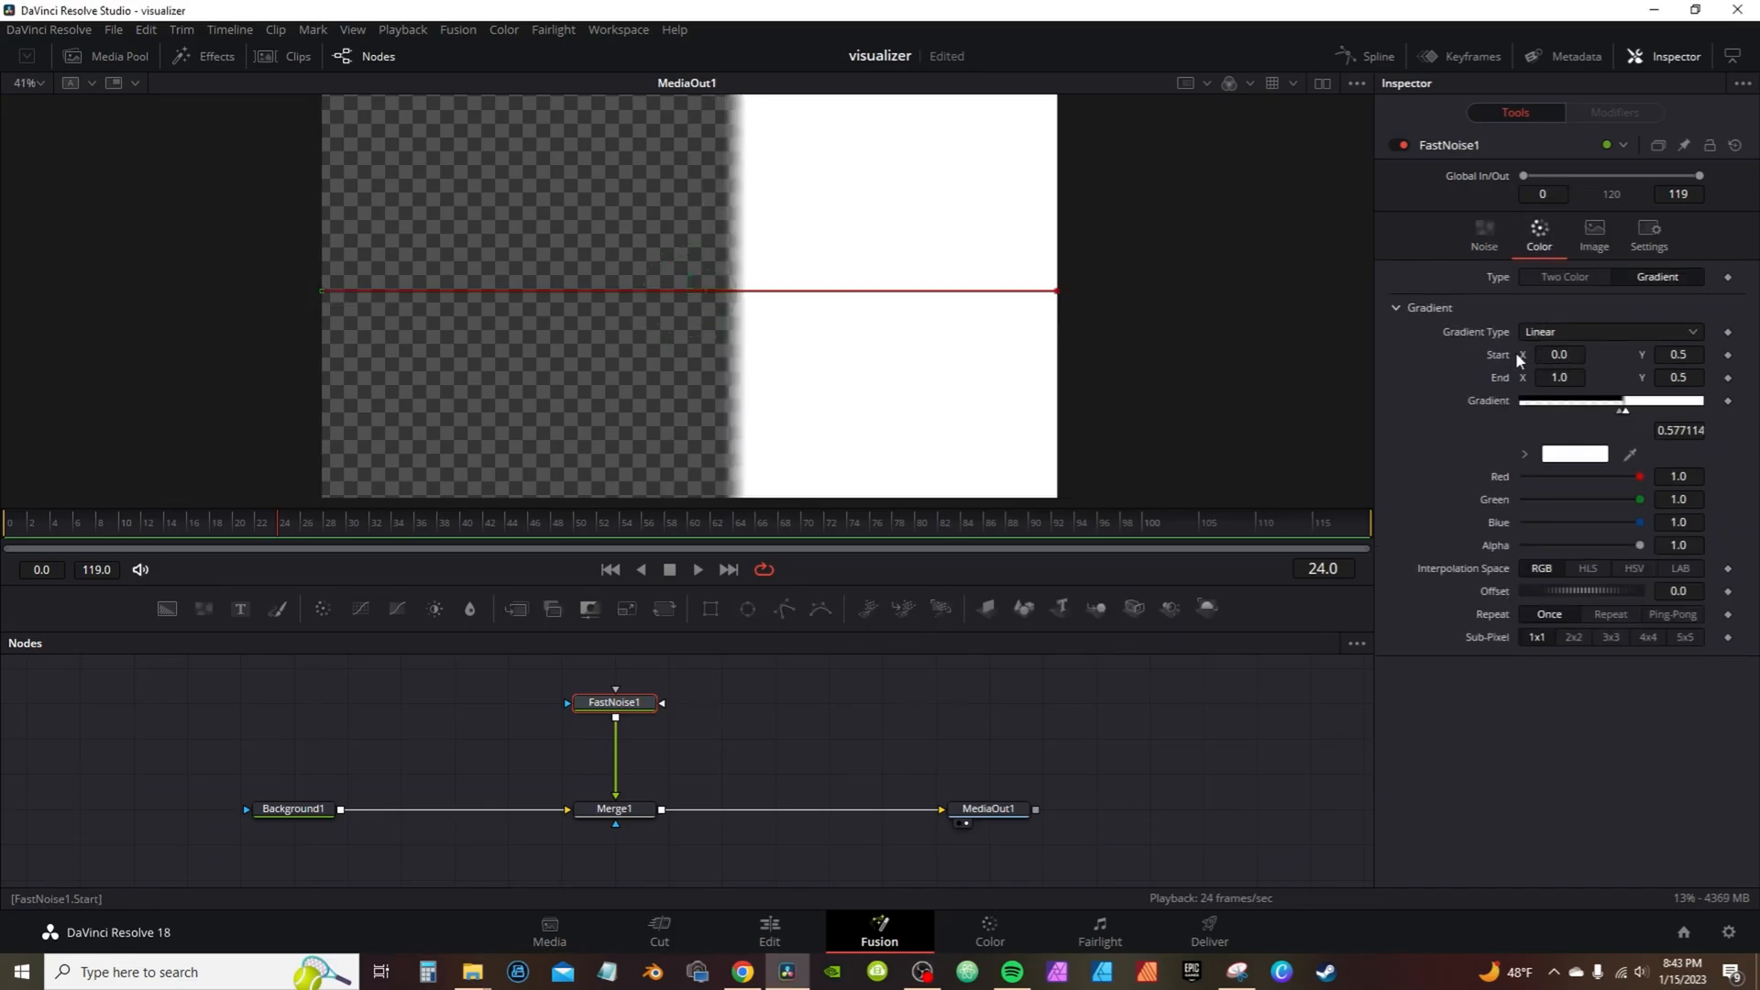
- Set FastNoise1's gradient Start X and End X to 0.5 and End Y to 0.498, with the Repeat mode enabled
click(1573, 354)
text(0.5)
key(Tab)
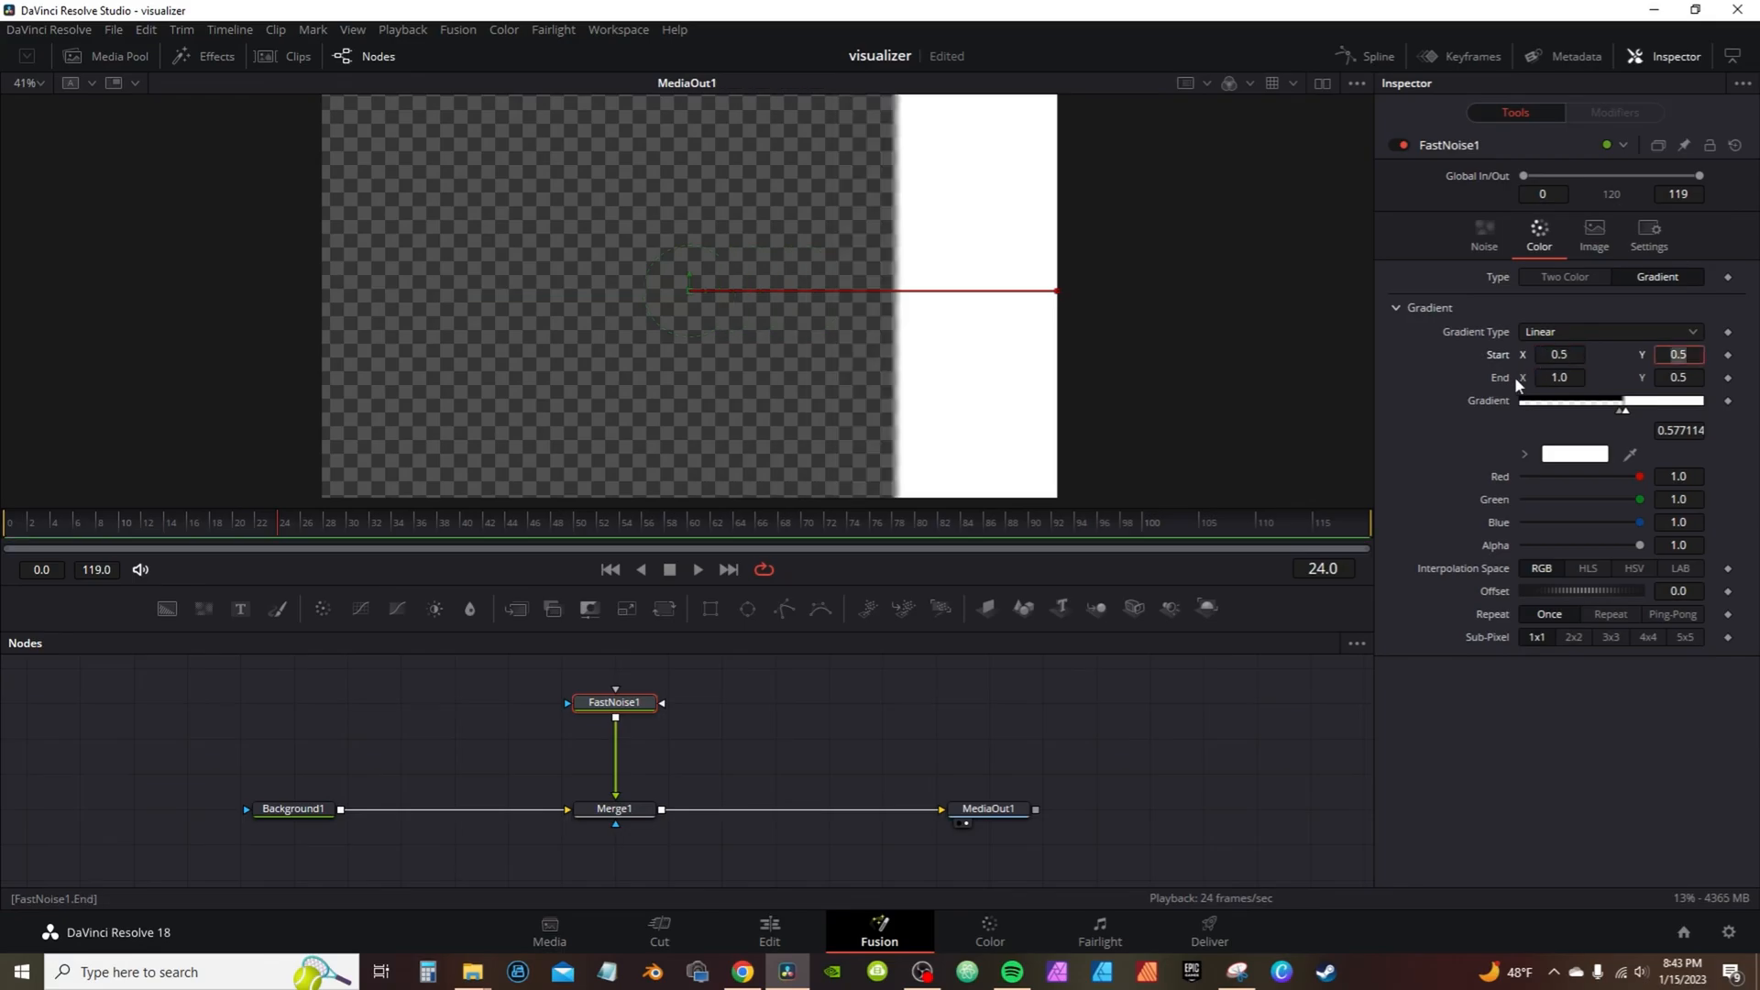
click(1564, 378)
text(0.5)
key(Return)
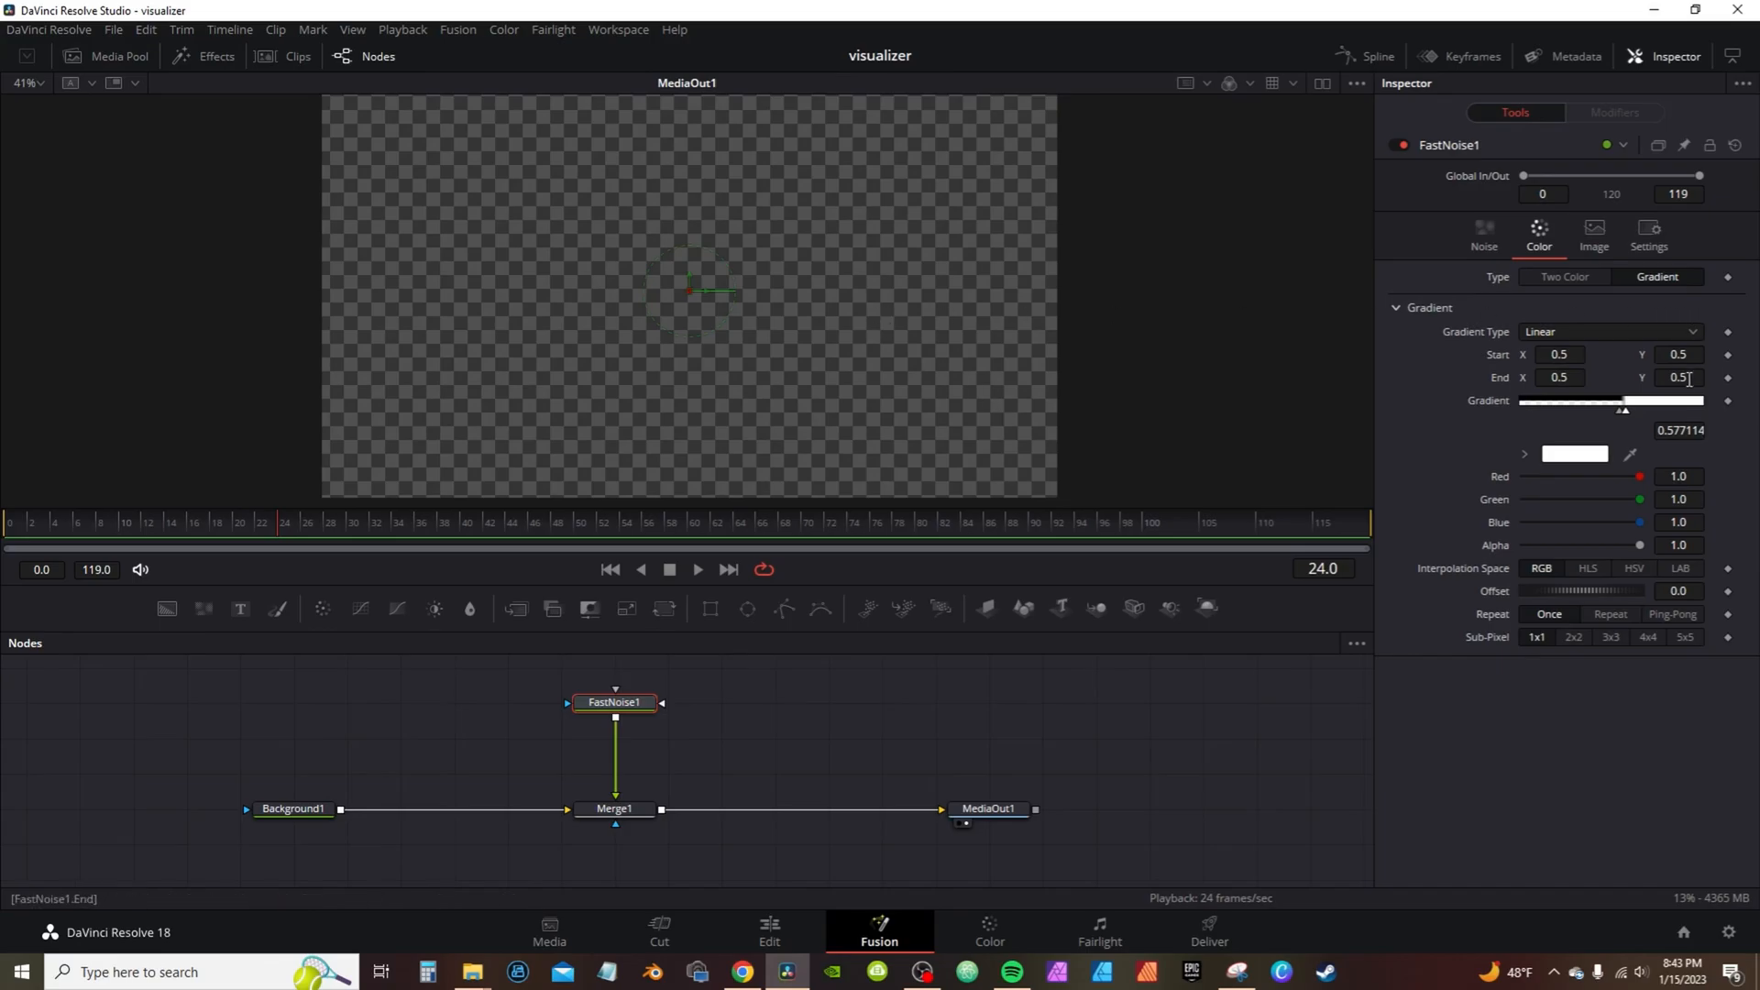
drag(1691, 381, 1687, 382)
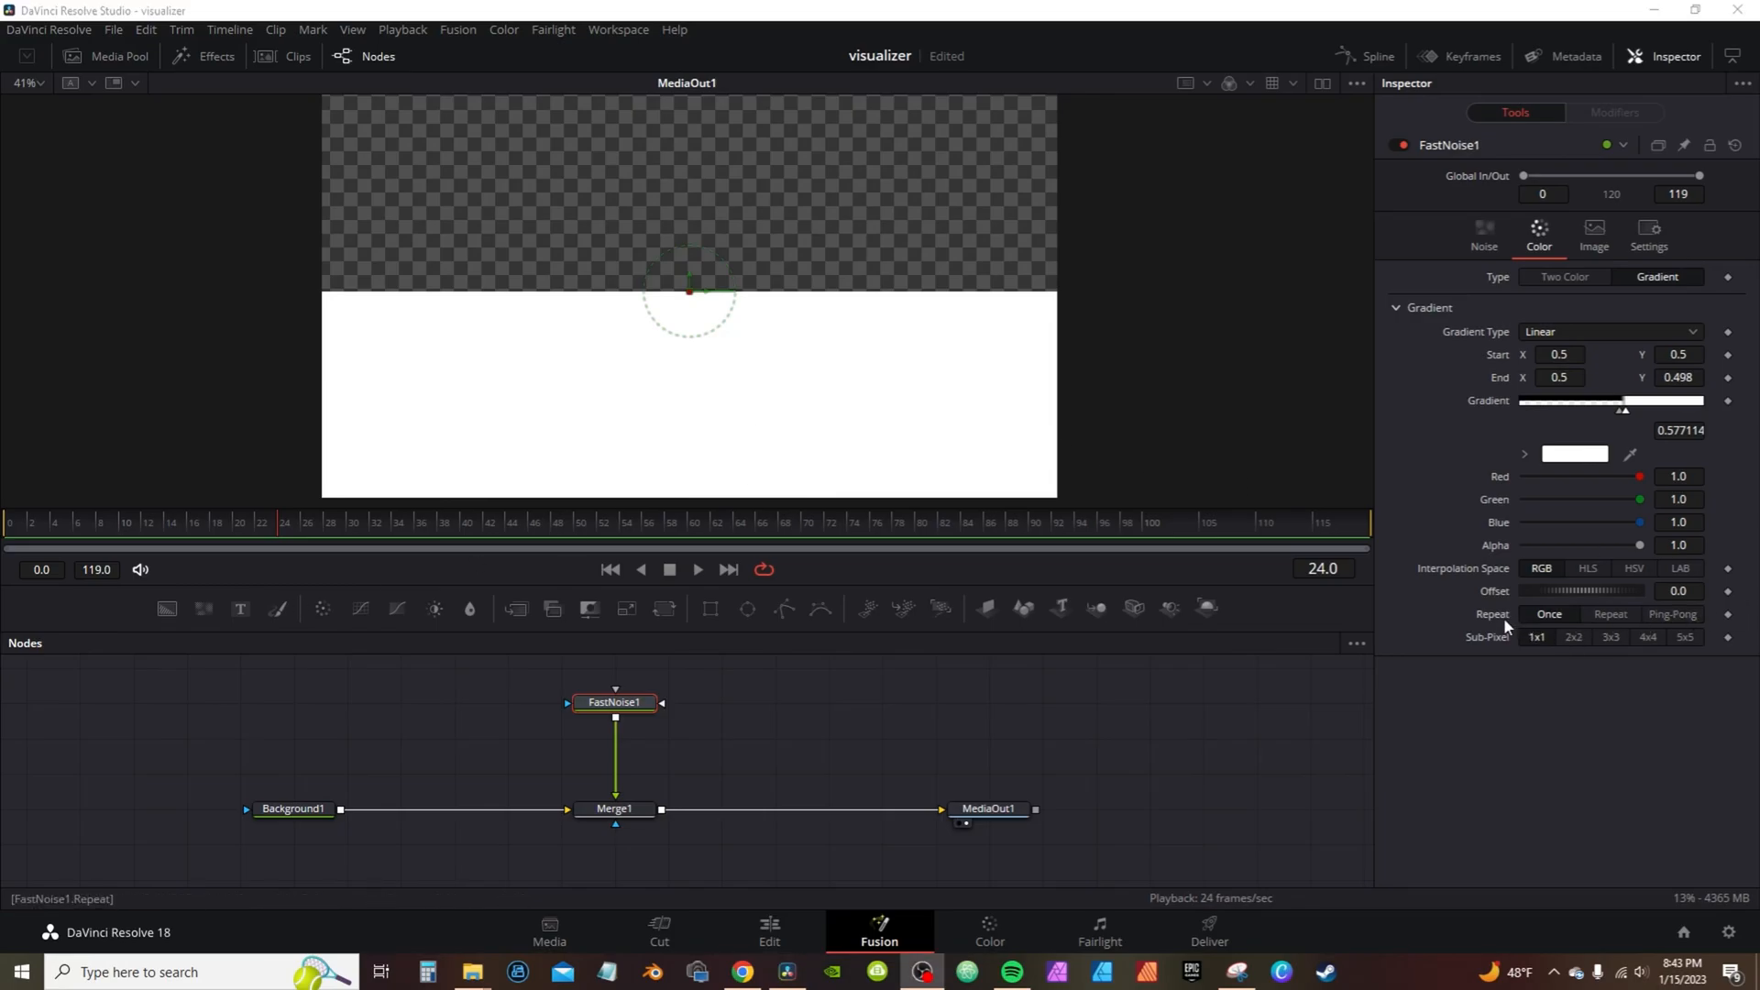
click(1605, 620)
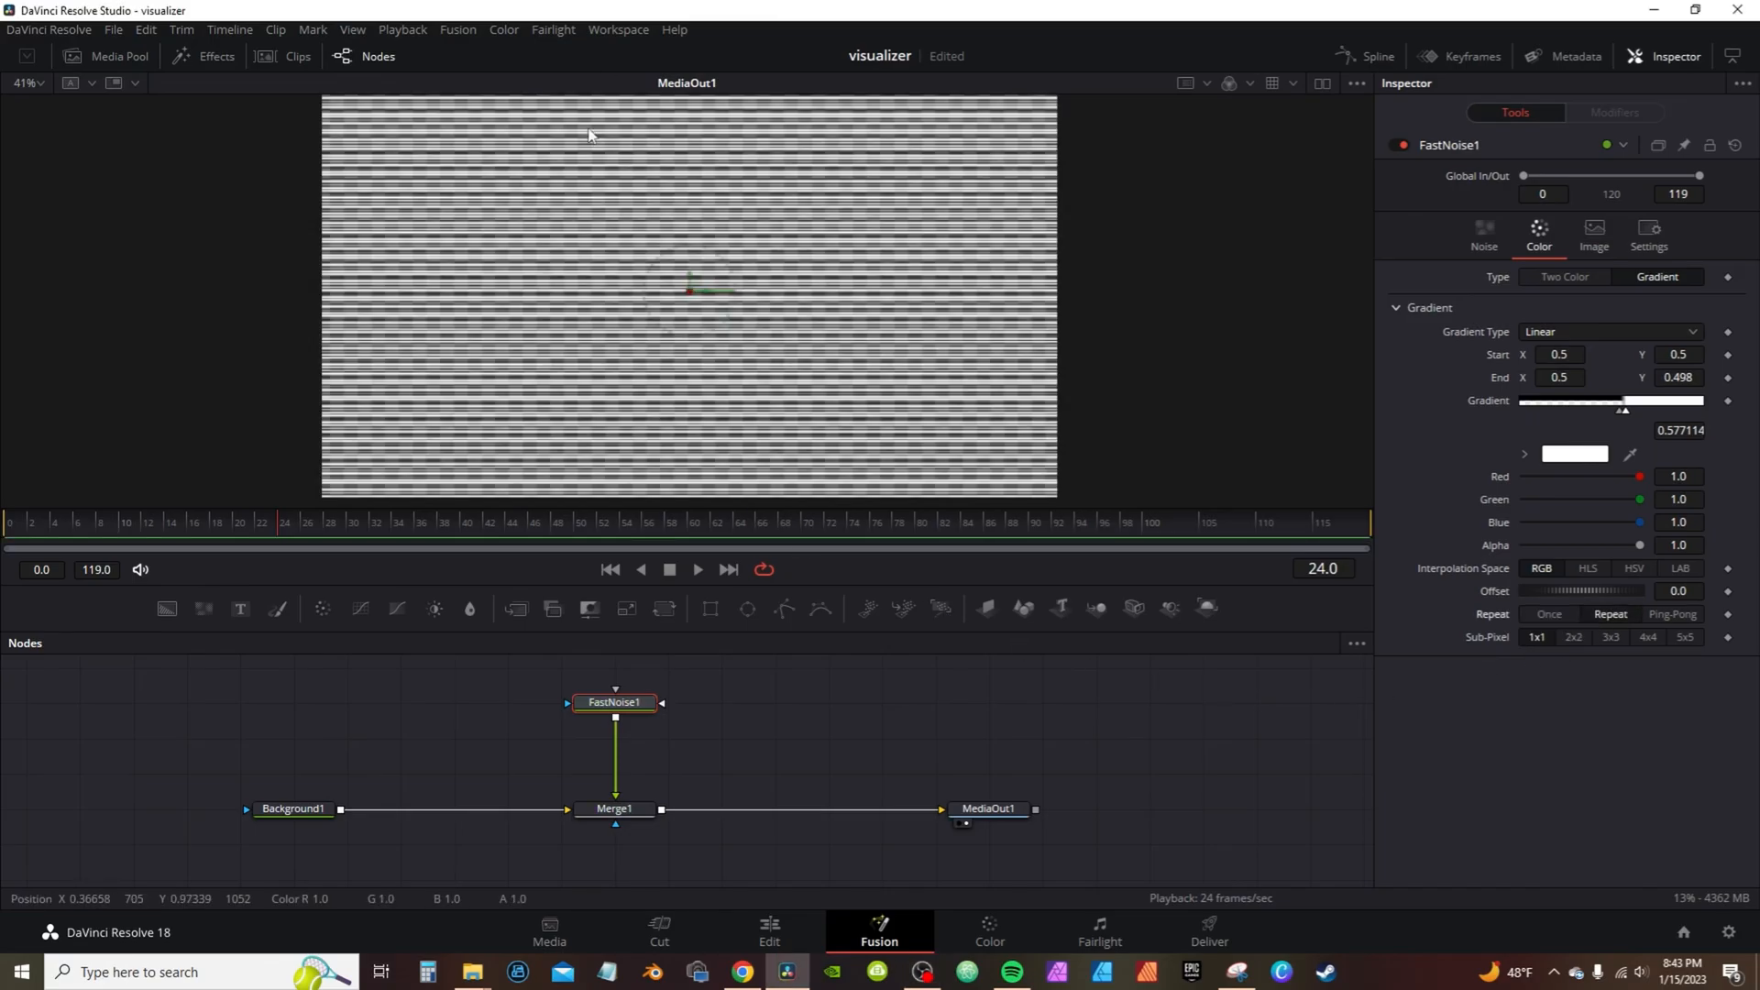
- Mask FastNoise1 with a two-point vertical Polygon line near the frame's center, and set its border width to 0.0123
drag(612, 702, 612, 738)
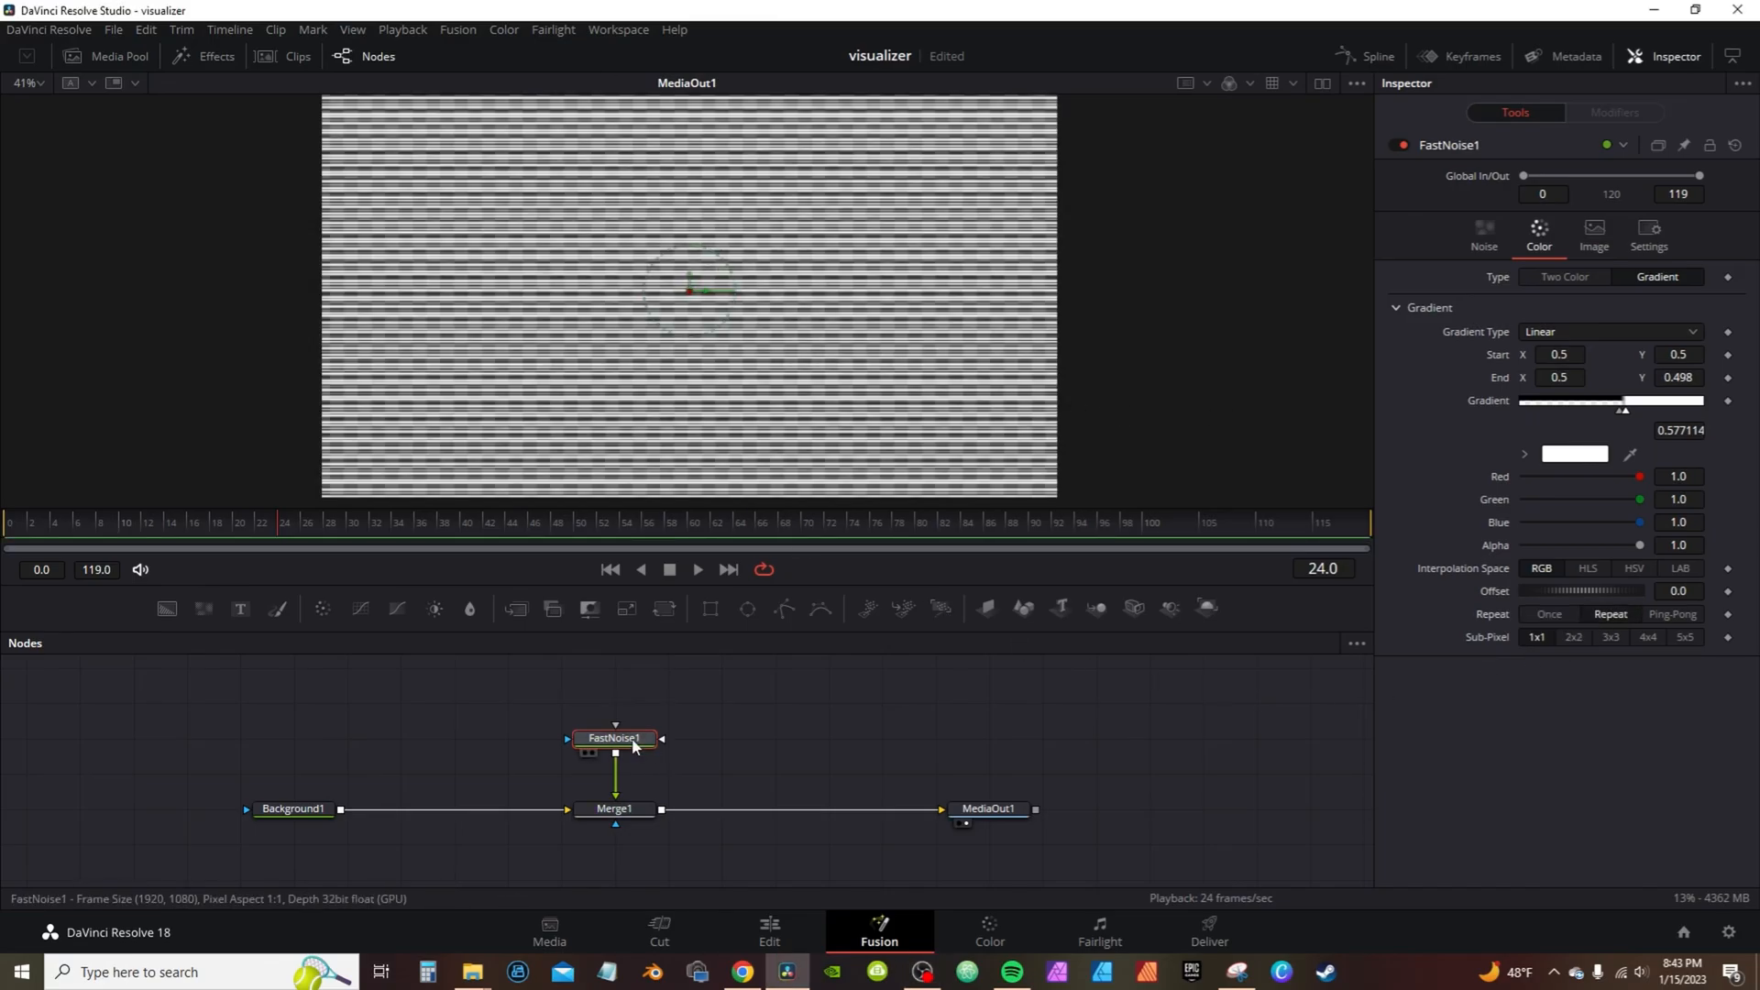
click(784, 612)
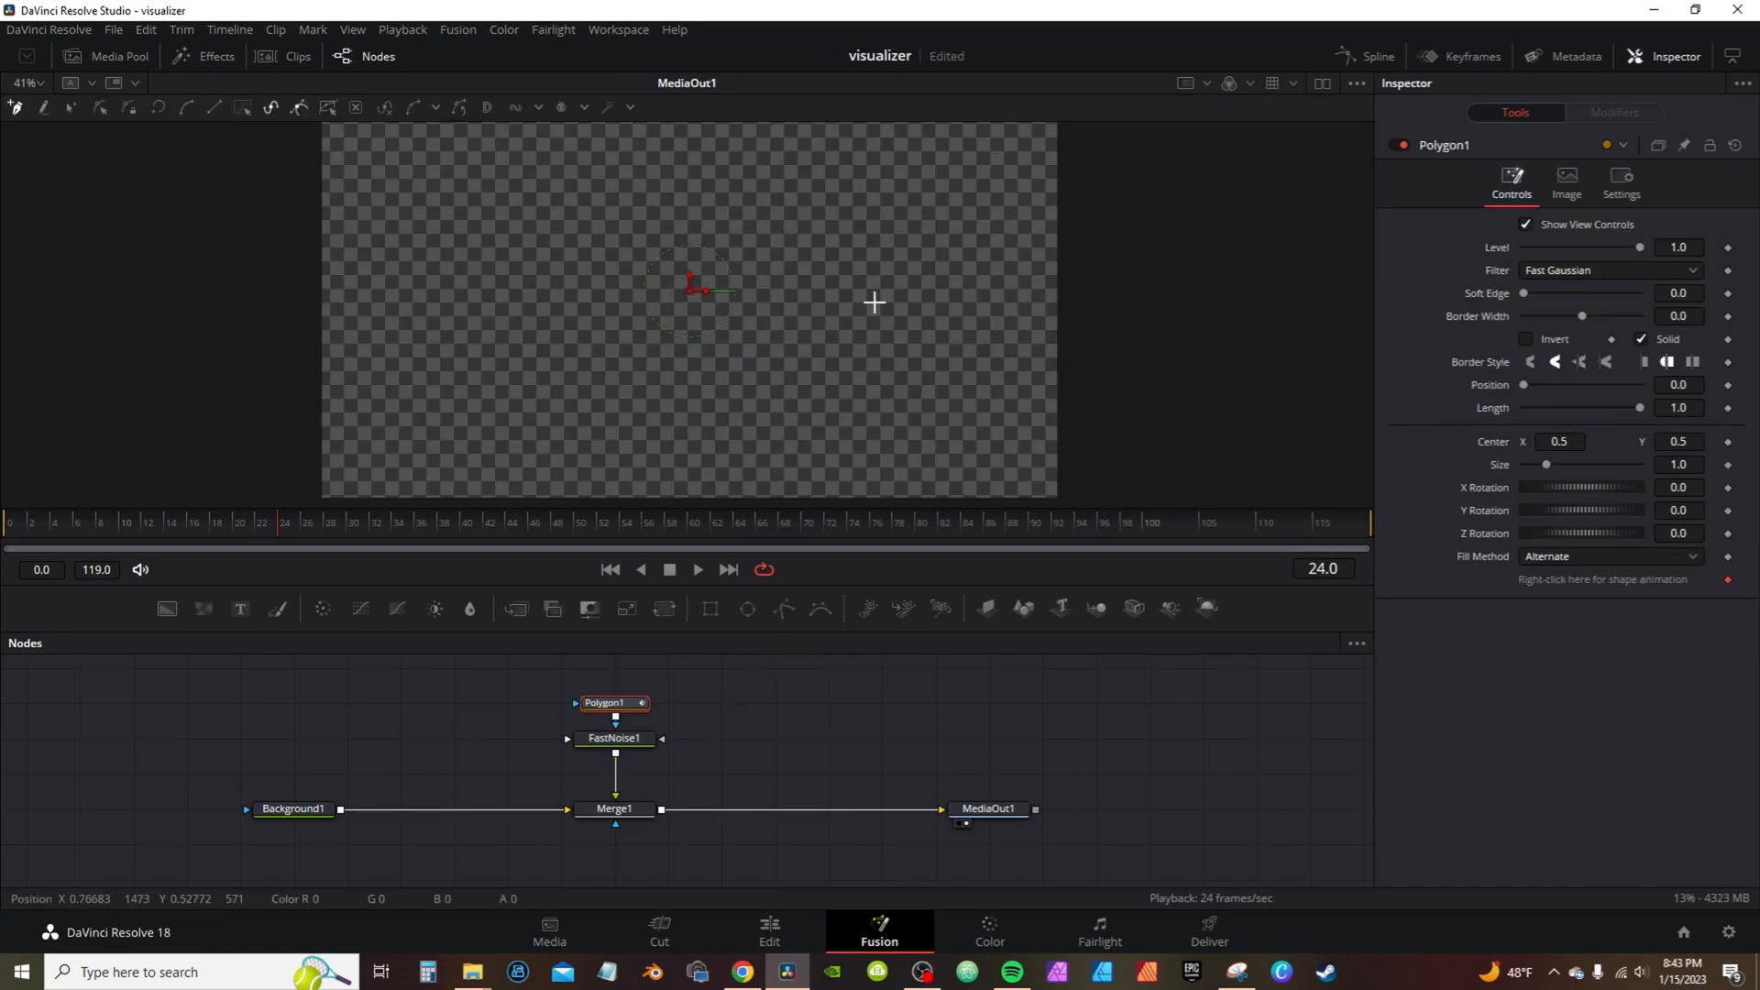
click(680, 395)
click(681, 200)
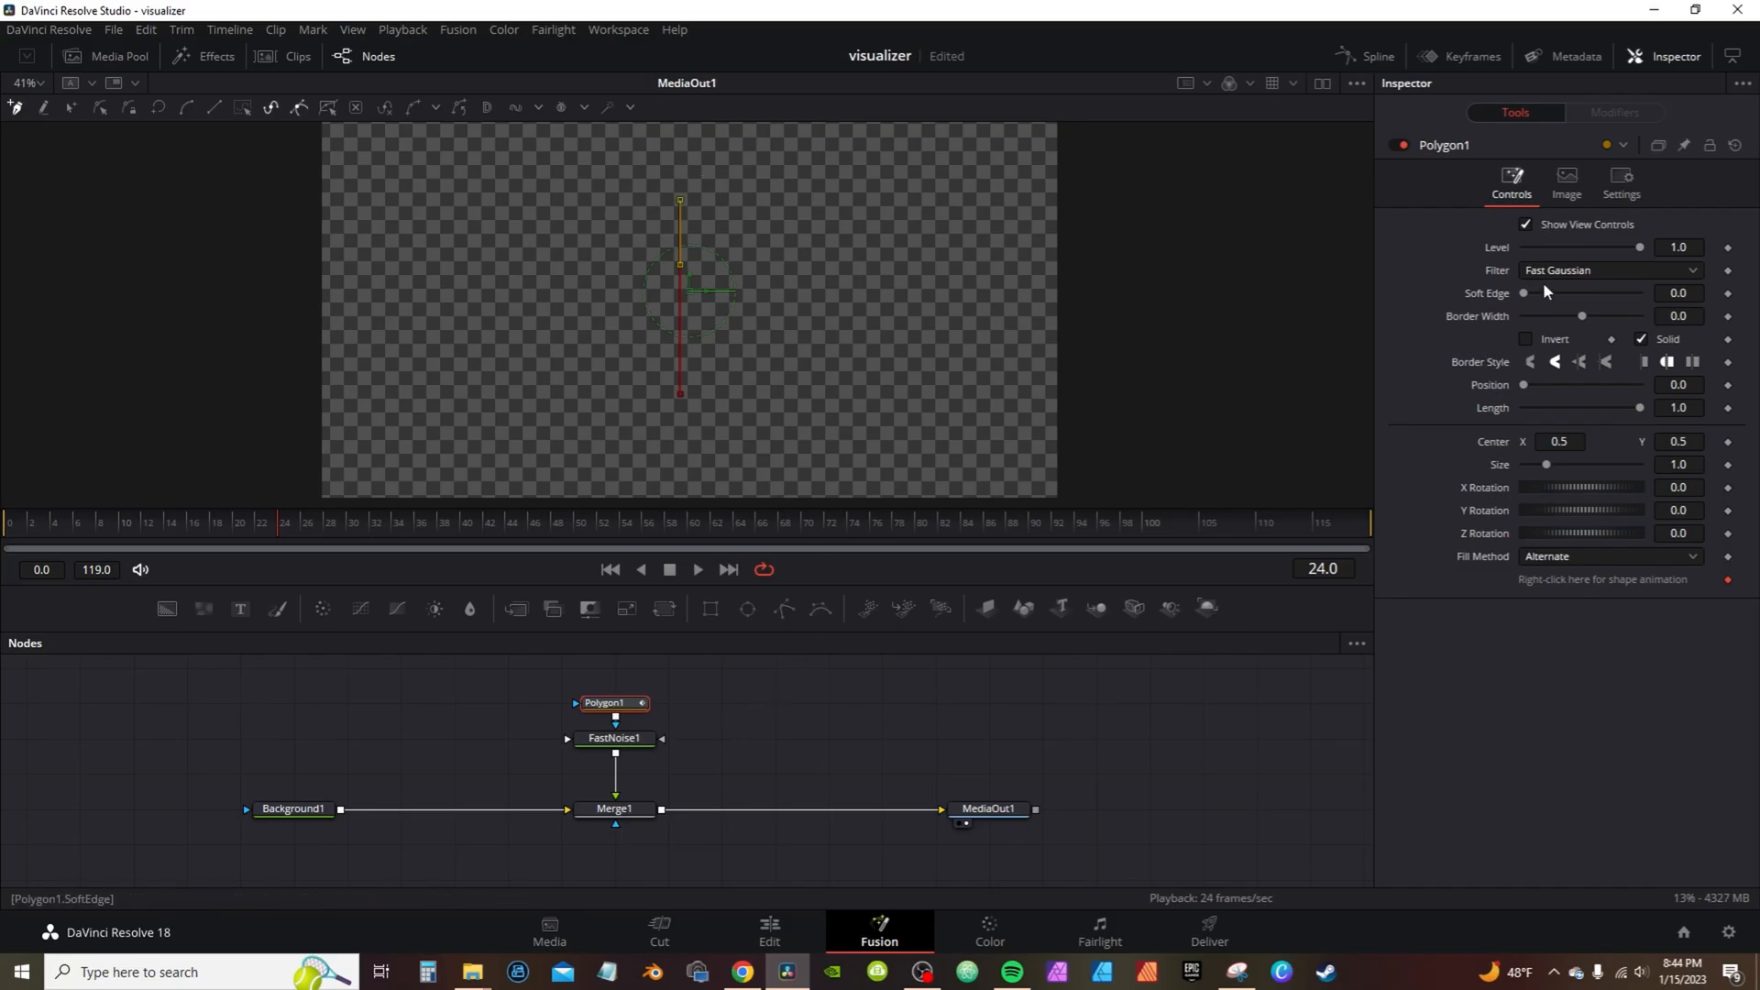
drag(1677, 322, 1689, 322)
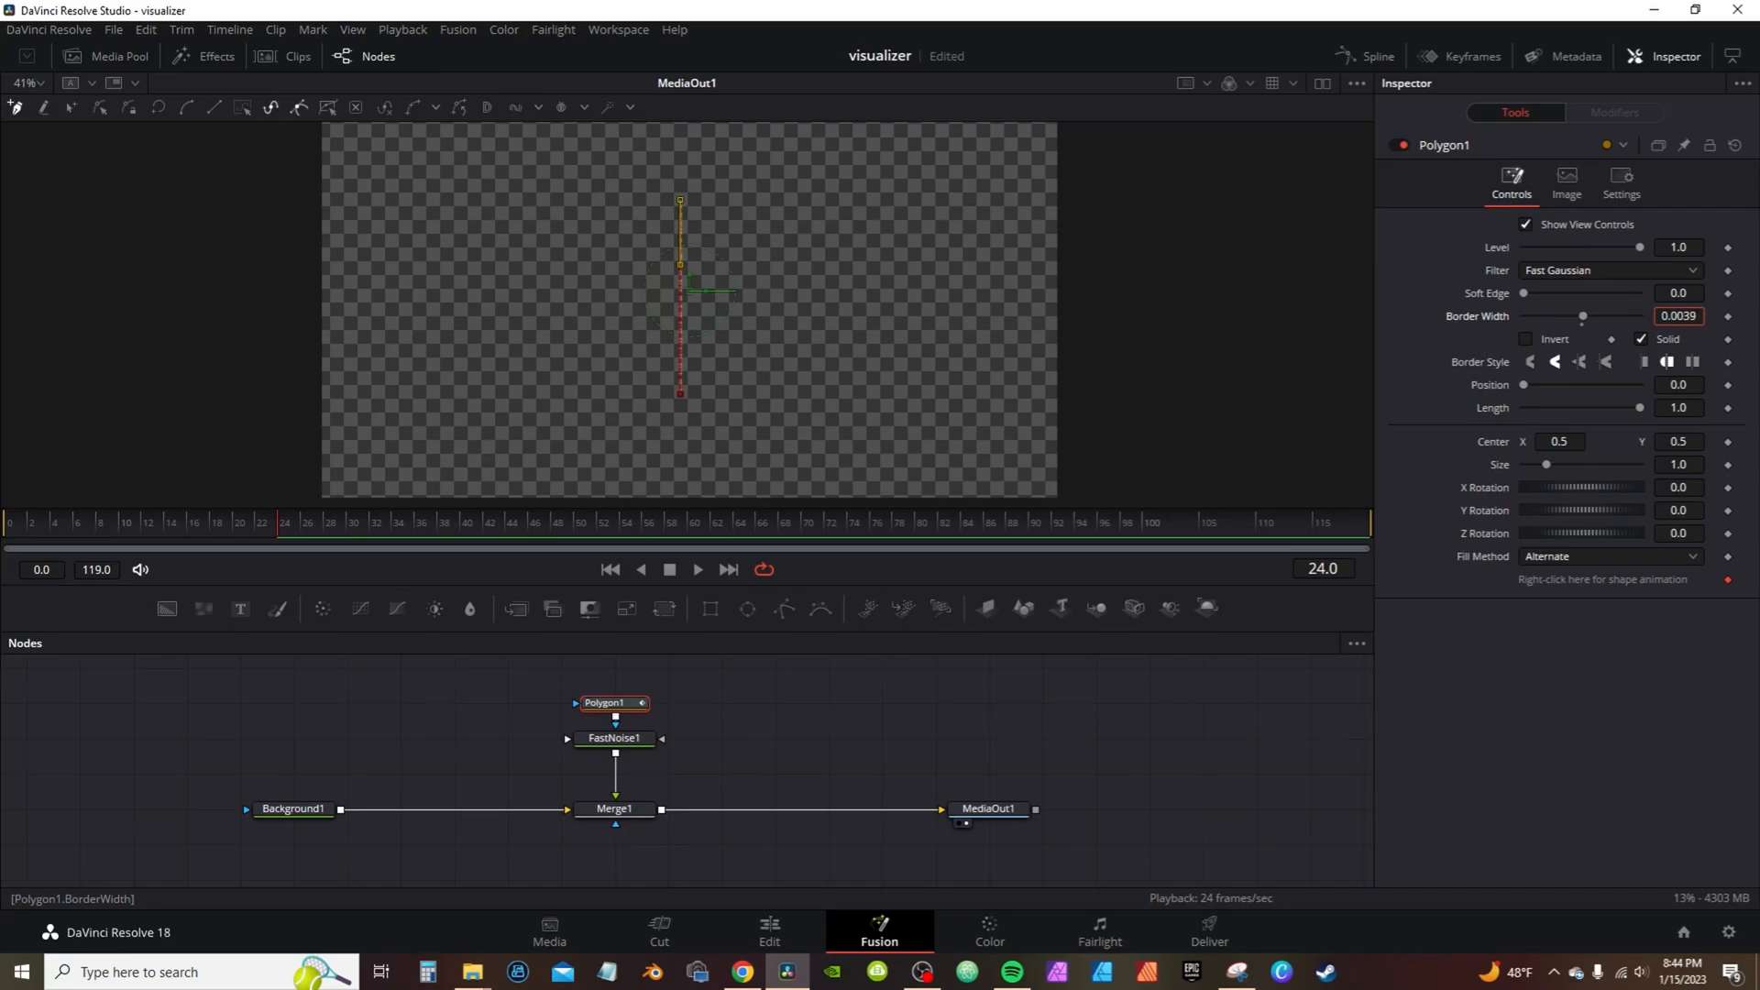
- Set FastNoise1's gradient End Y to 0.469 and give the polygon line's border flat end caps
click(636, 745)
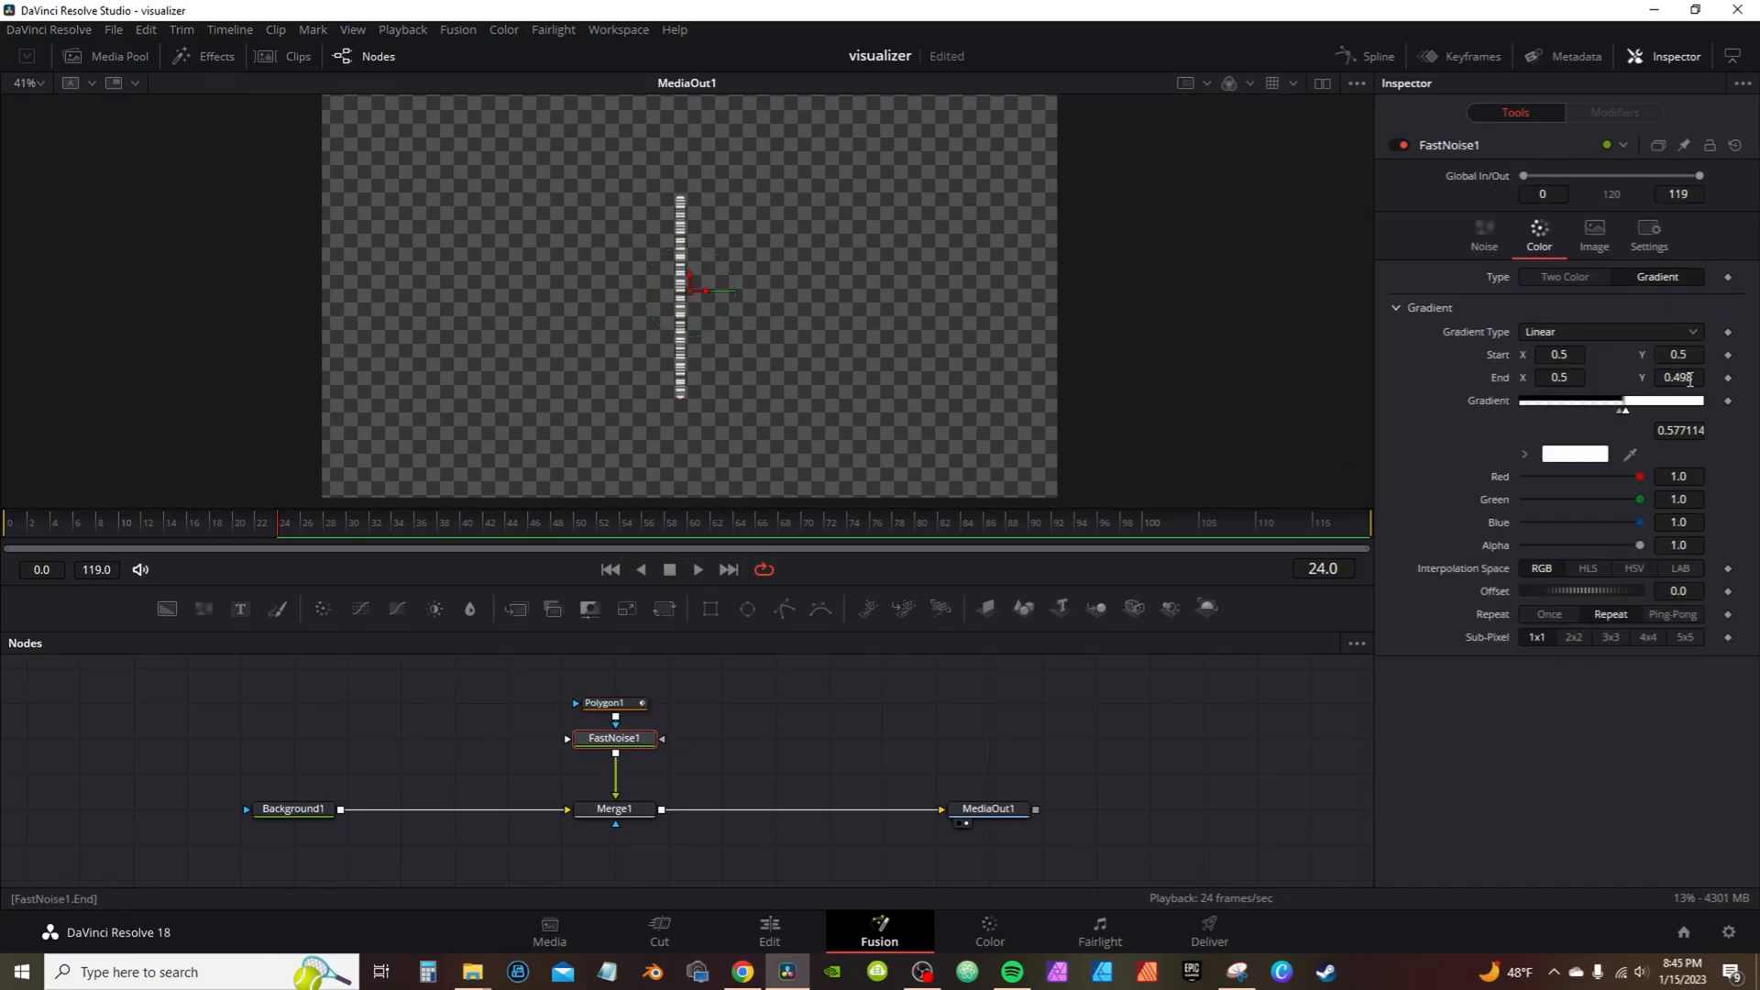
drag(1690, 379, 1678, 380)
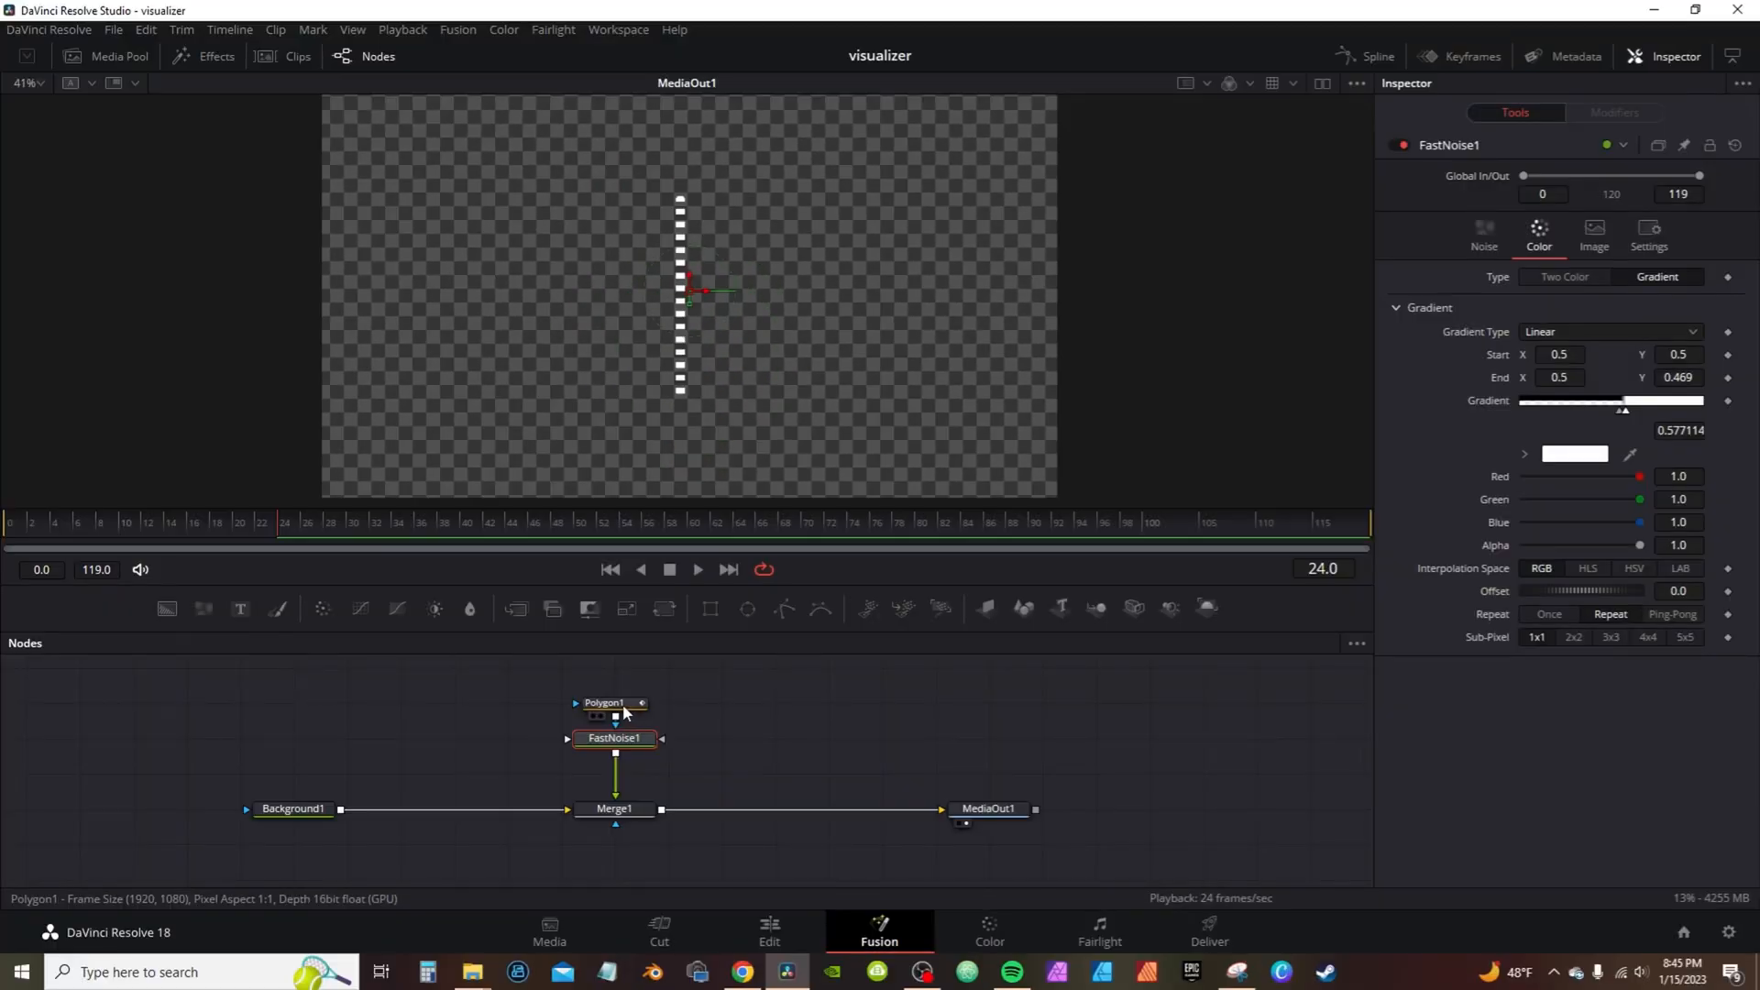
click(614, 703)
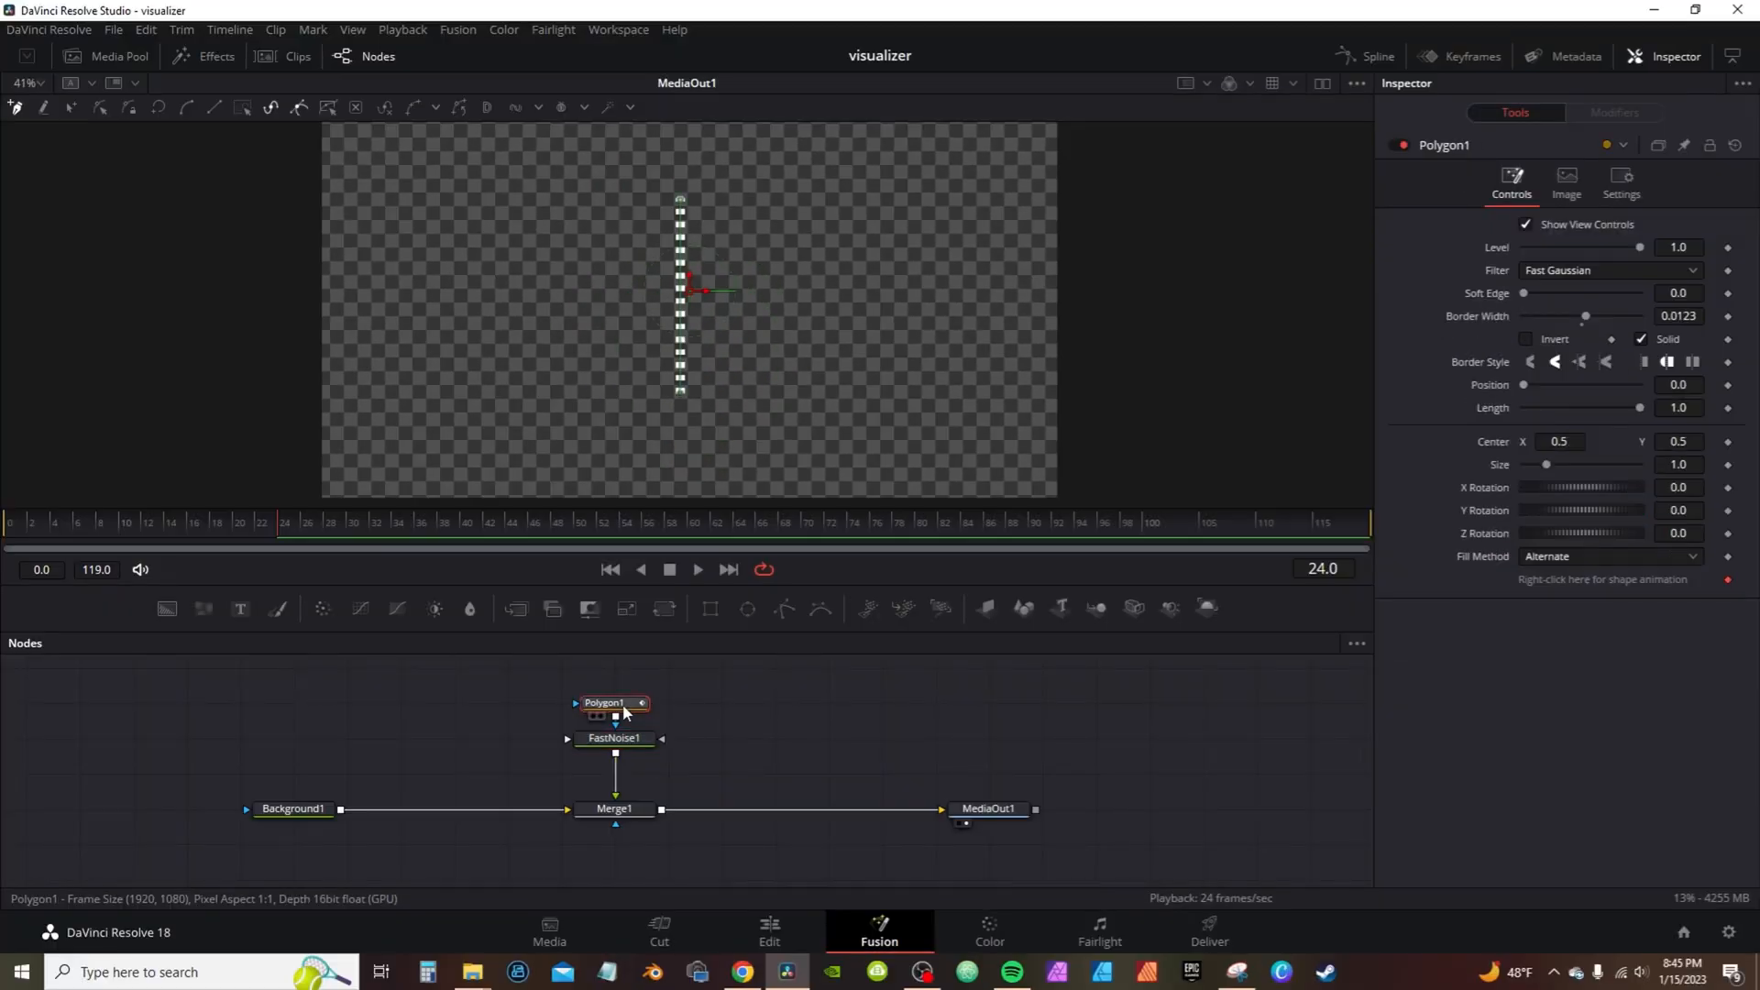
click(1645, 364)
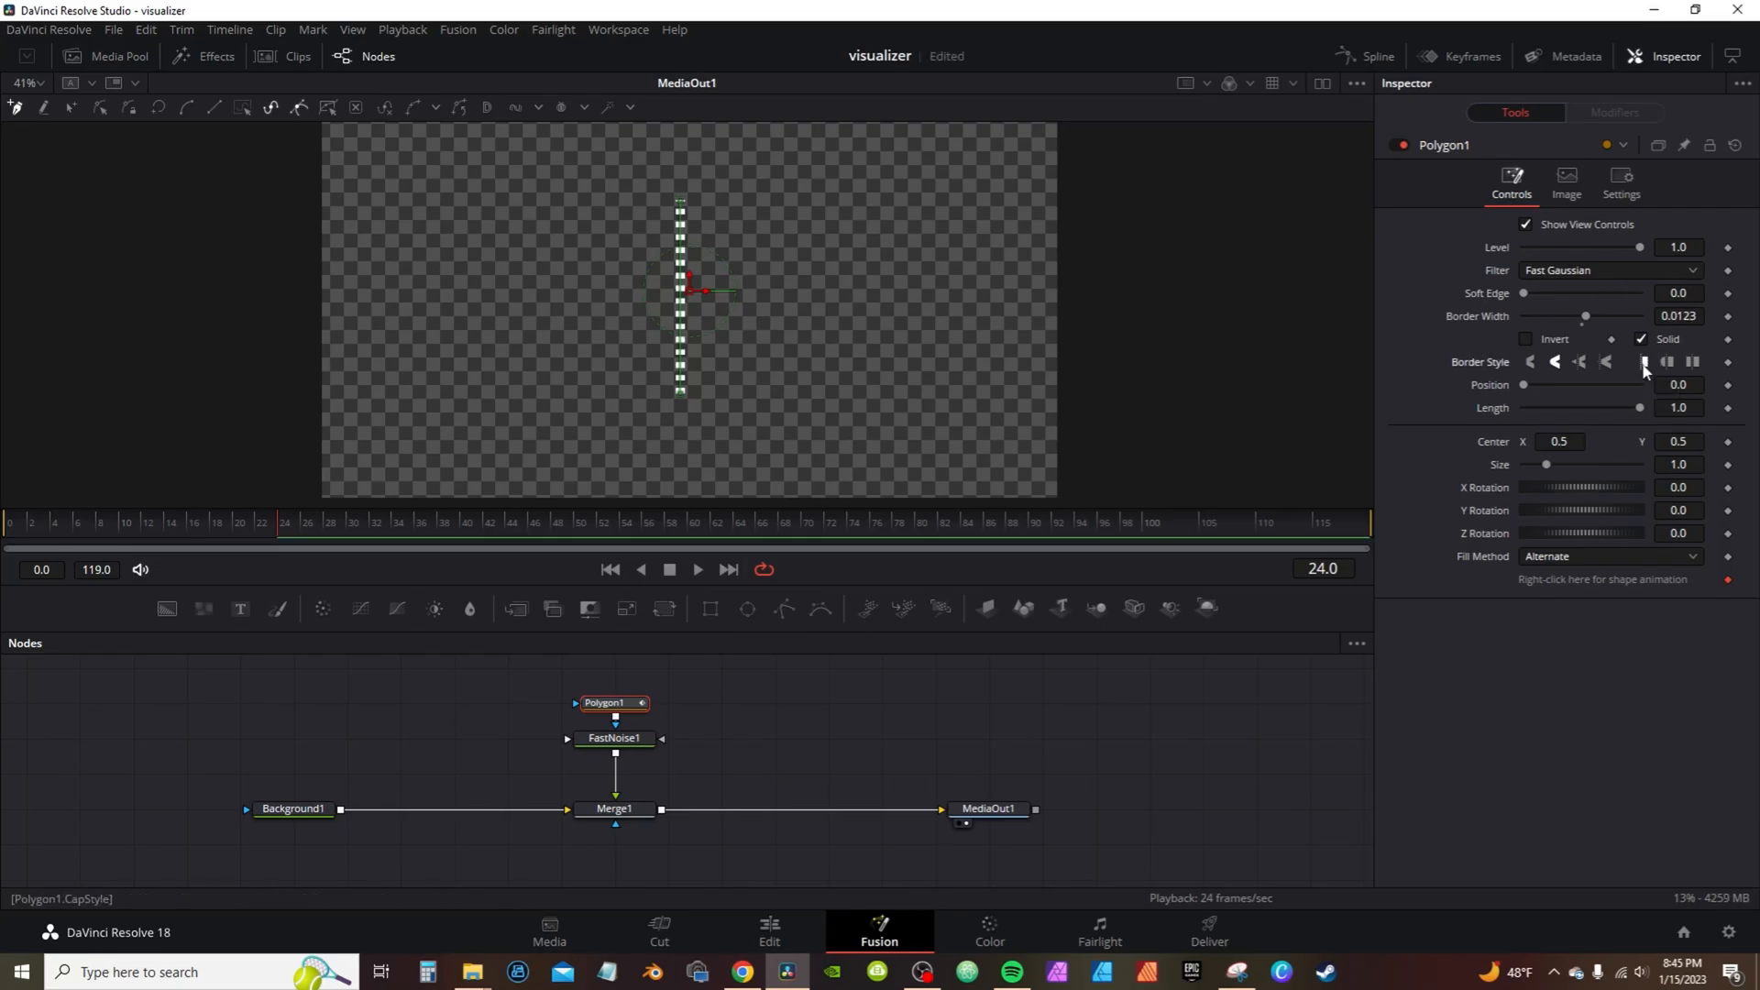
- Add a Duplicate node after FastNoise1 from the tool search
click(657, 731)
click(657, 730)
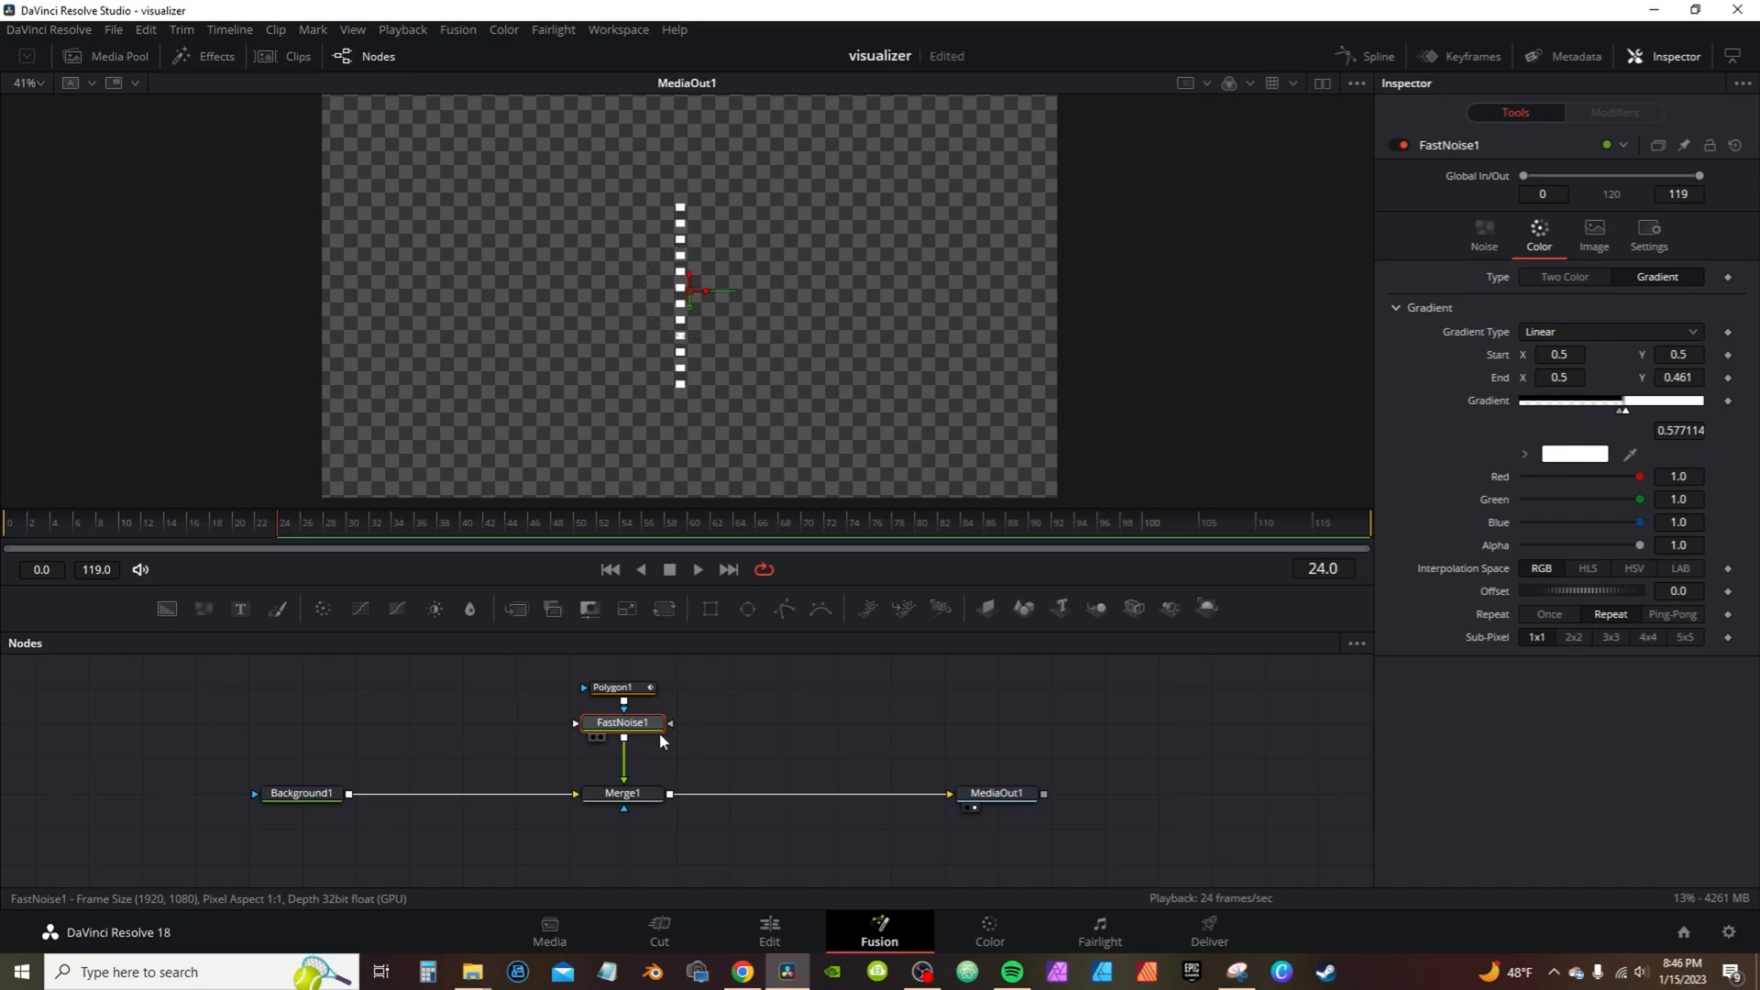
key(shift+space)
text(so)
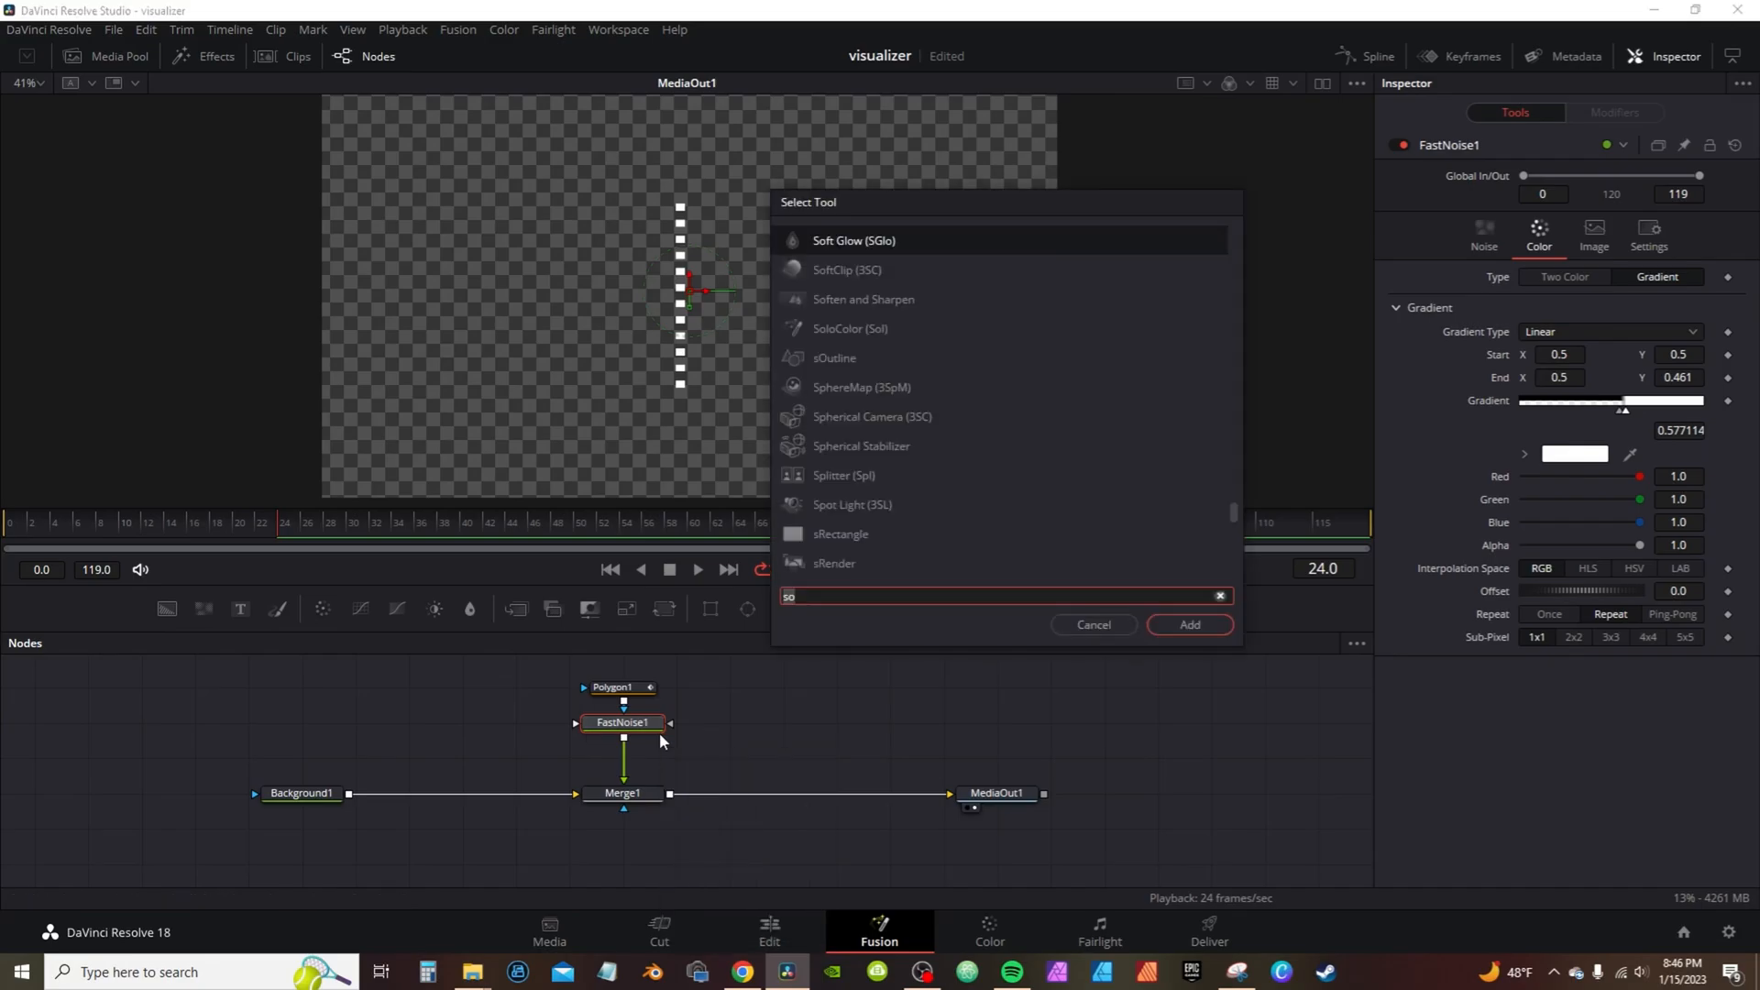
key(BackSpace)
key(BackSpace)
text(du)
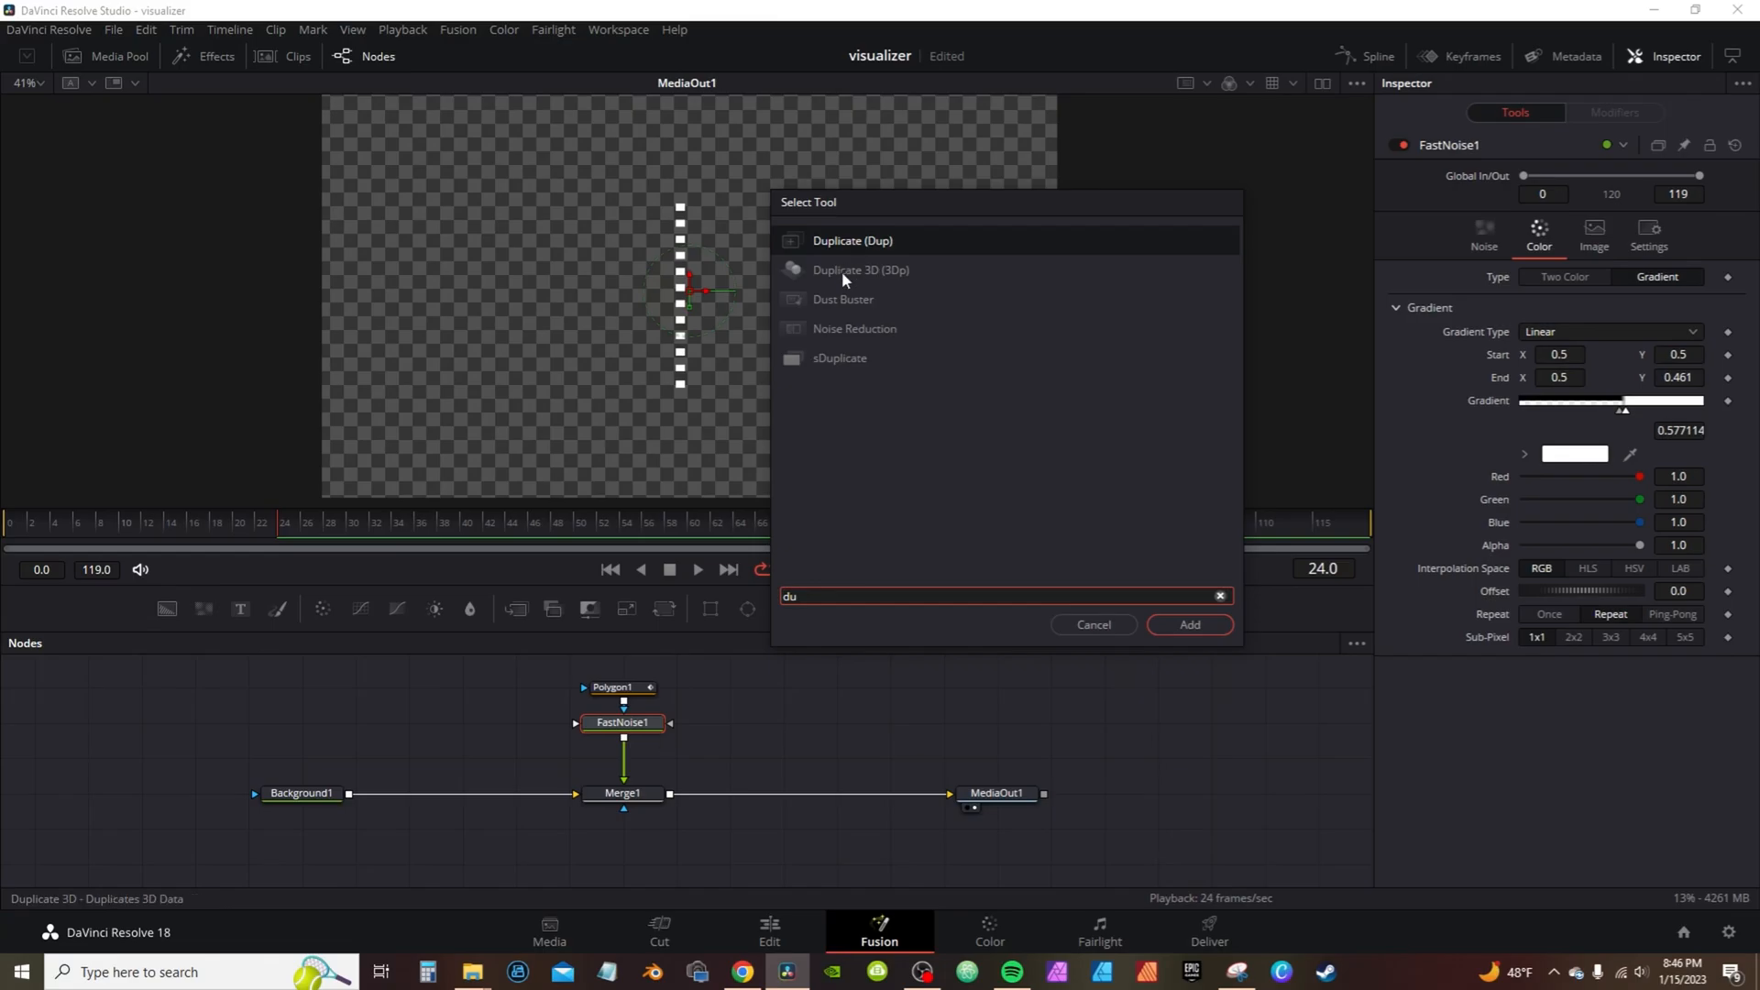
click(1188, 624)
- Set Duplicate1 to 30 copies with Center X 0.533, and move it up together with FastNoise1 and Polygon1
click(1679, 227)
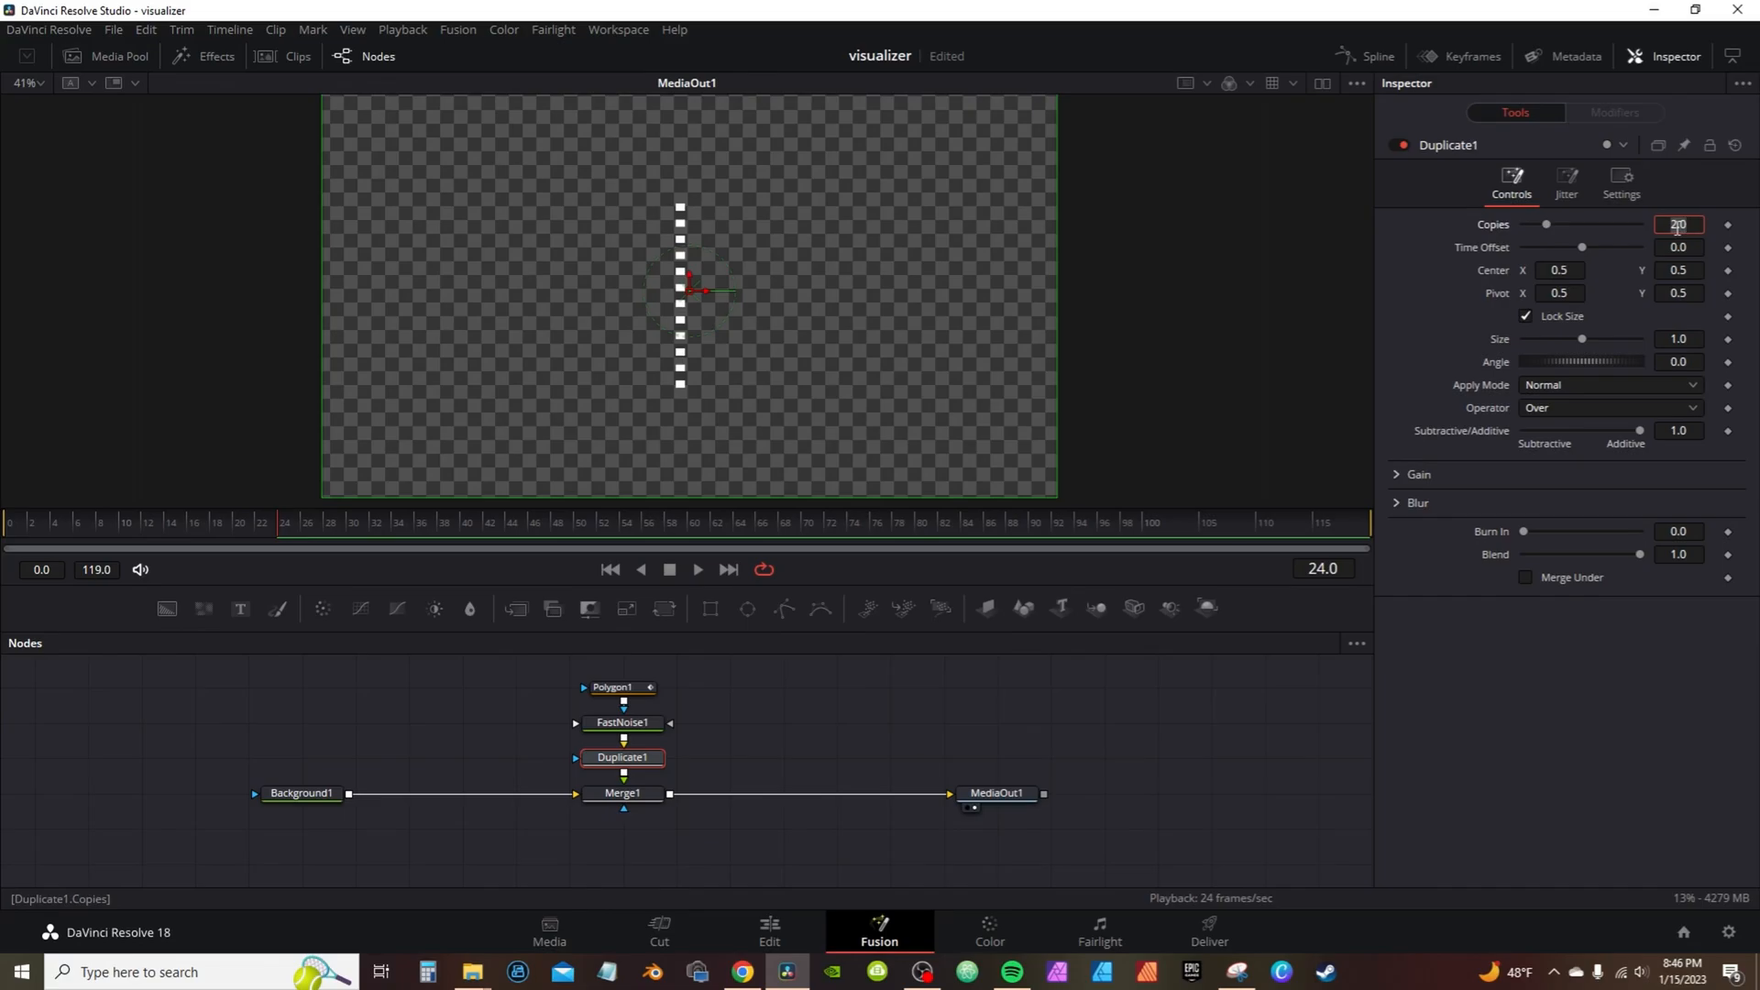
text(30)
key(Tab)
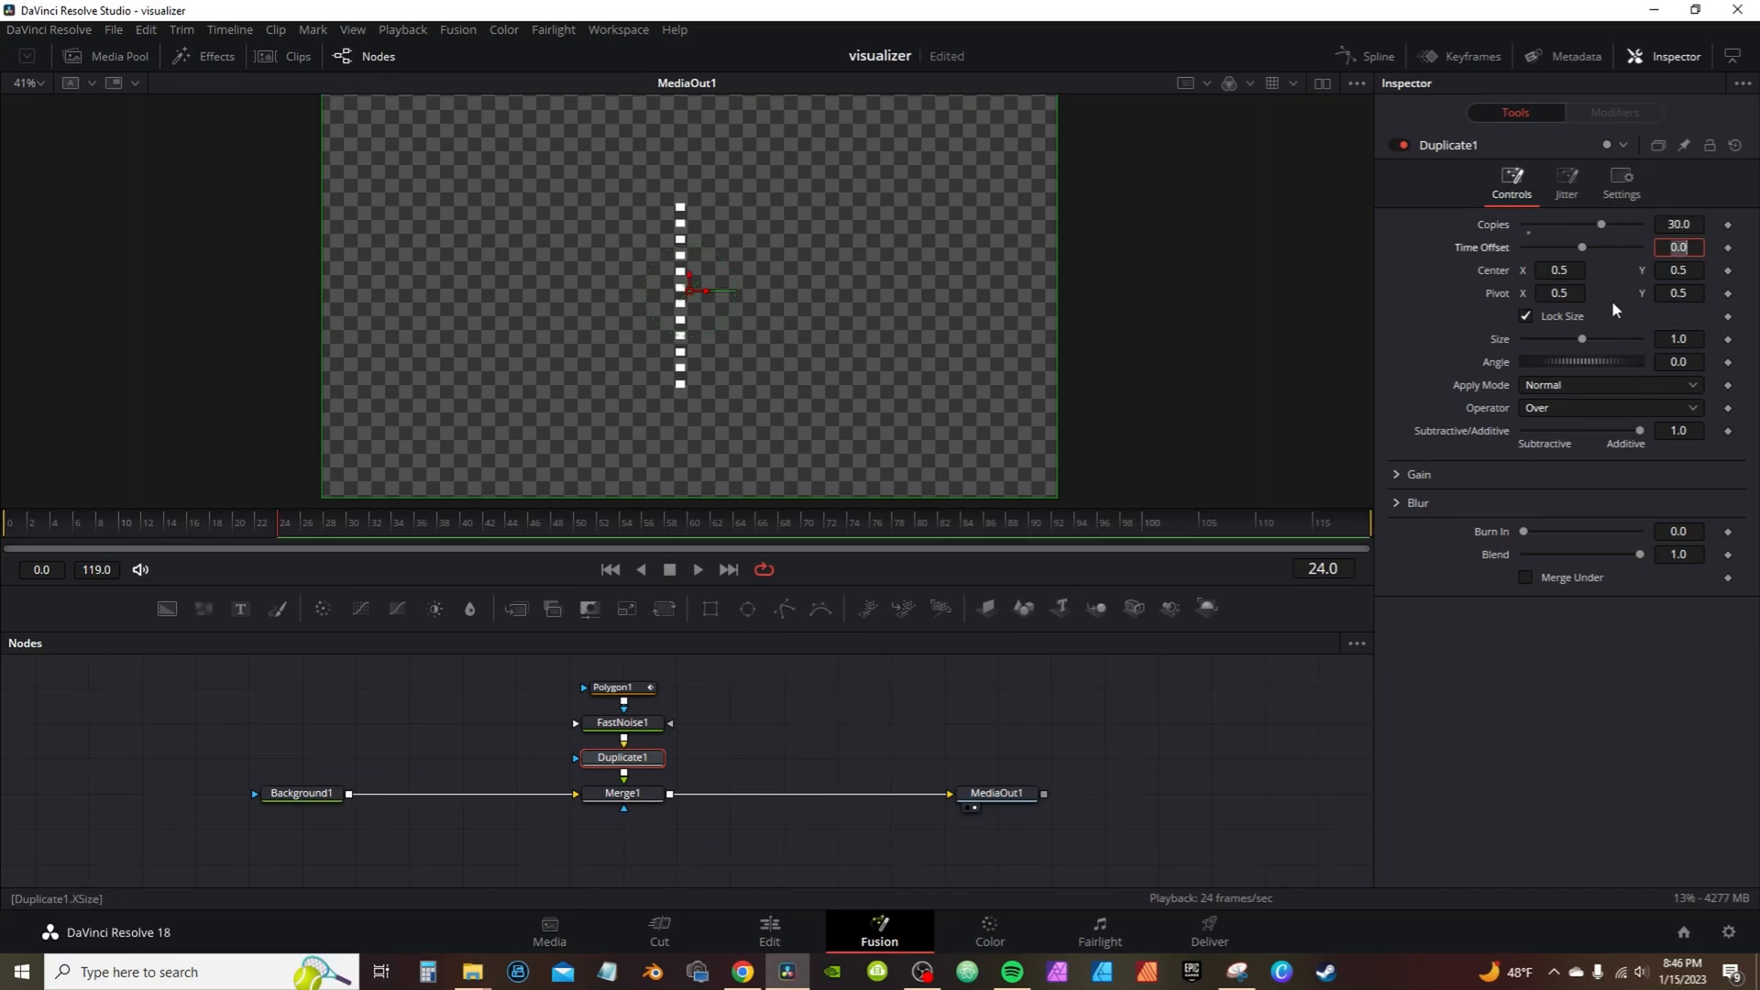
drag(1556, 270, 1586, 270)
drag(786, 764, 548, 689)
drag(608, 756, 606, 721)
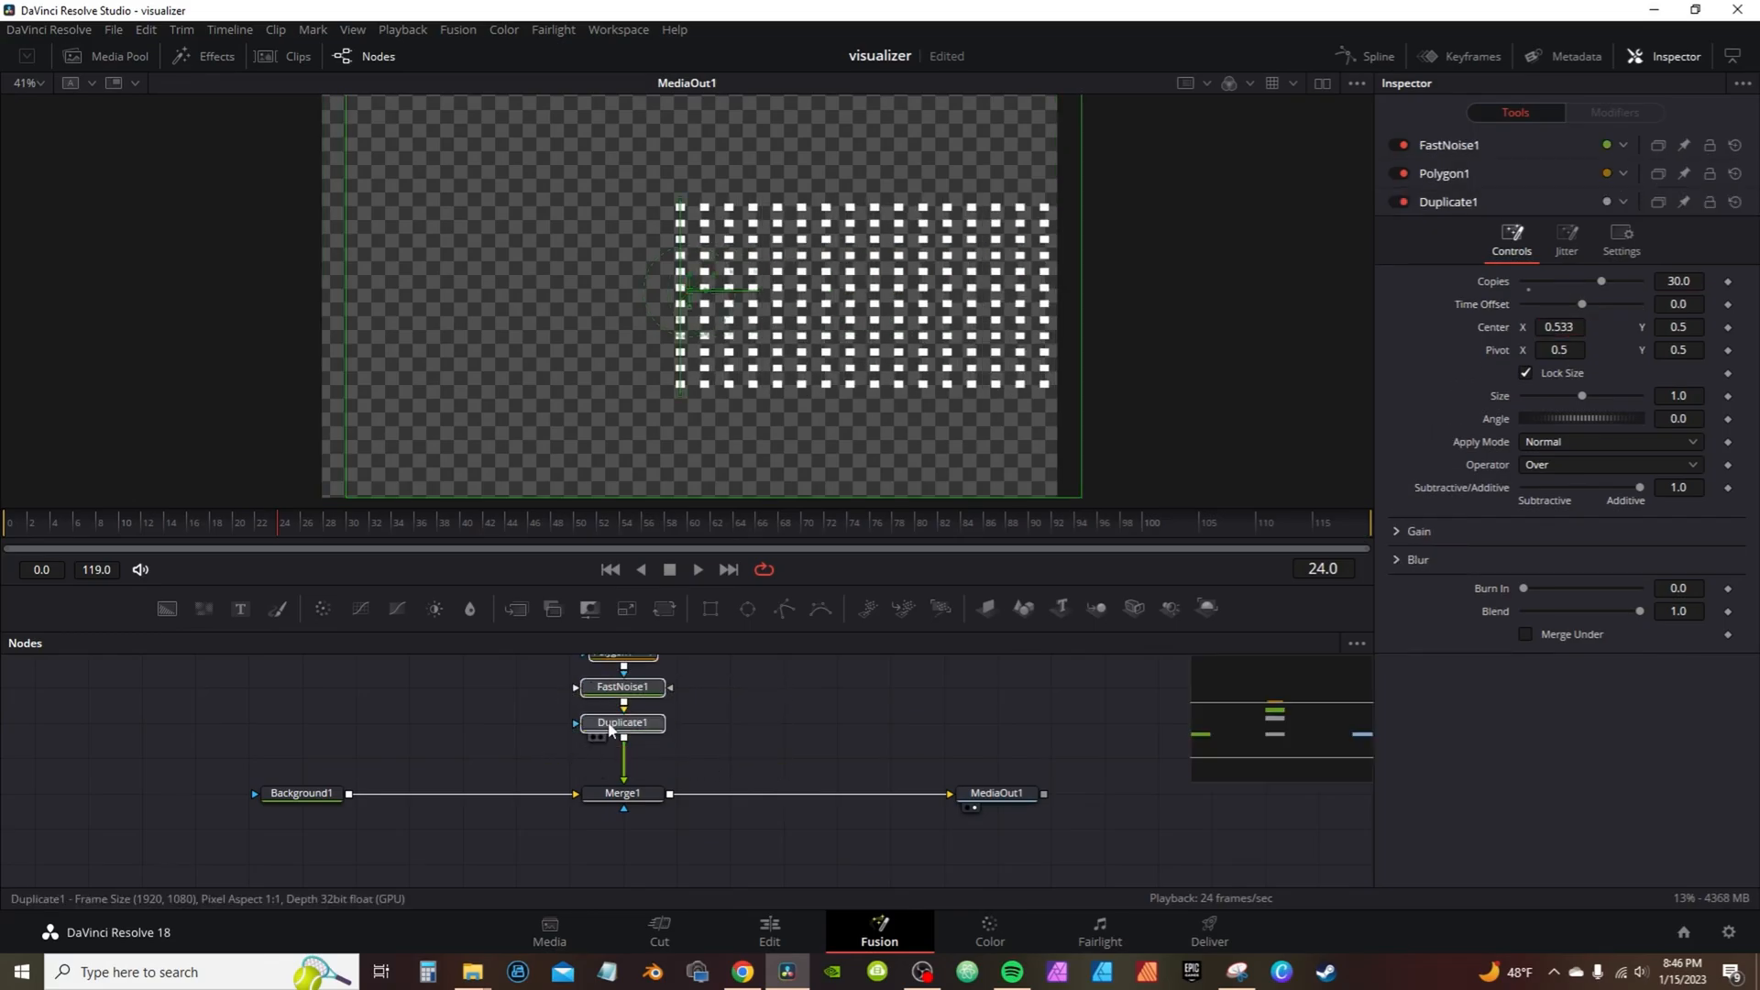
- Insert a Transform node after Duplicate1 and lower its Center X until the dot grid is centered in the frame
drag(733, 729, 703, 819)
click(702, 818)
click(590, 825)
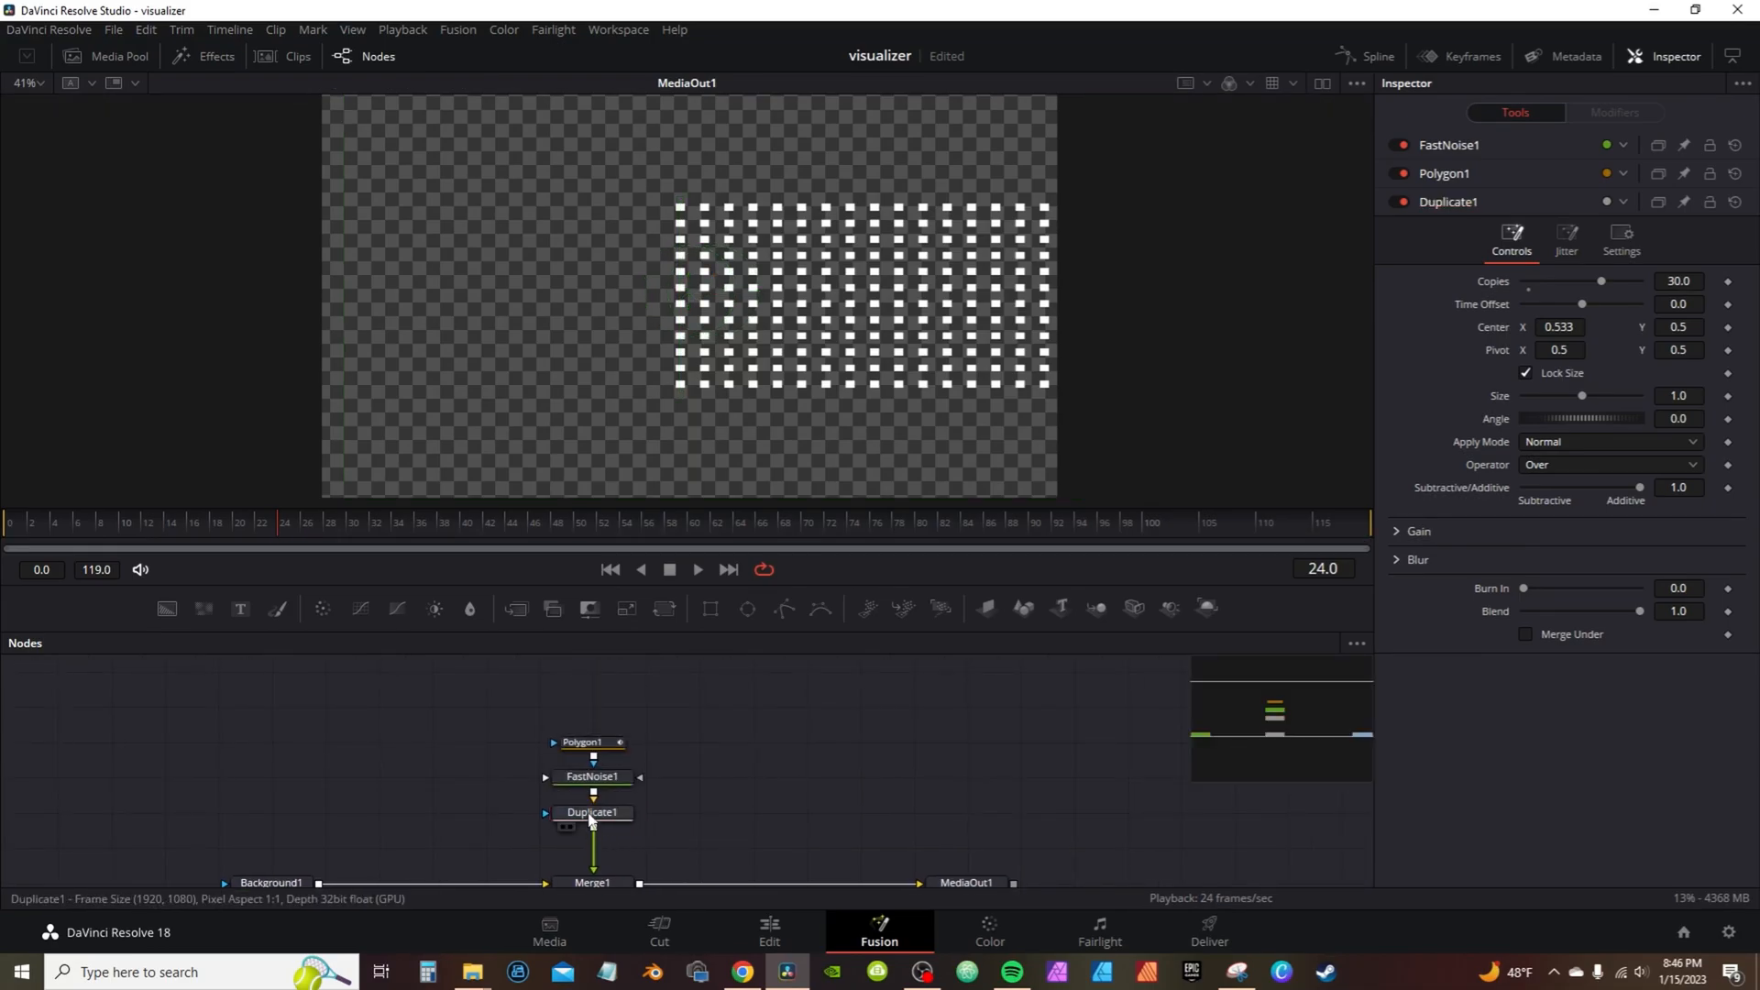
click(667, 610)
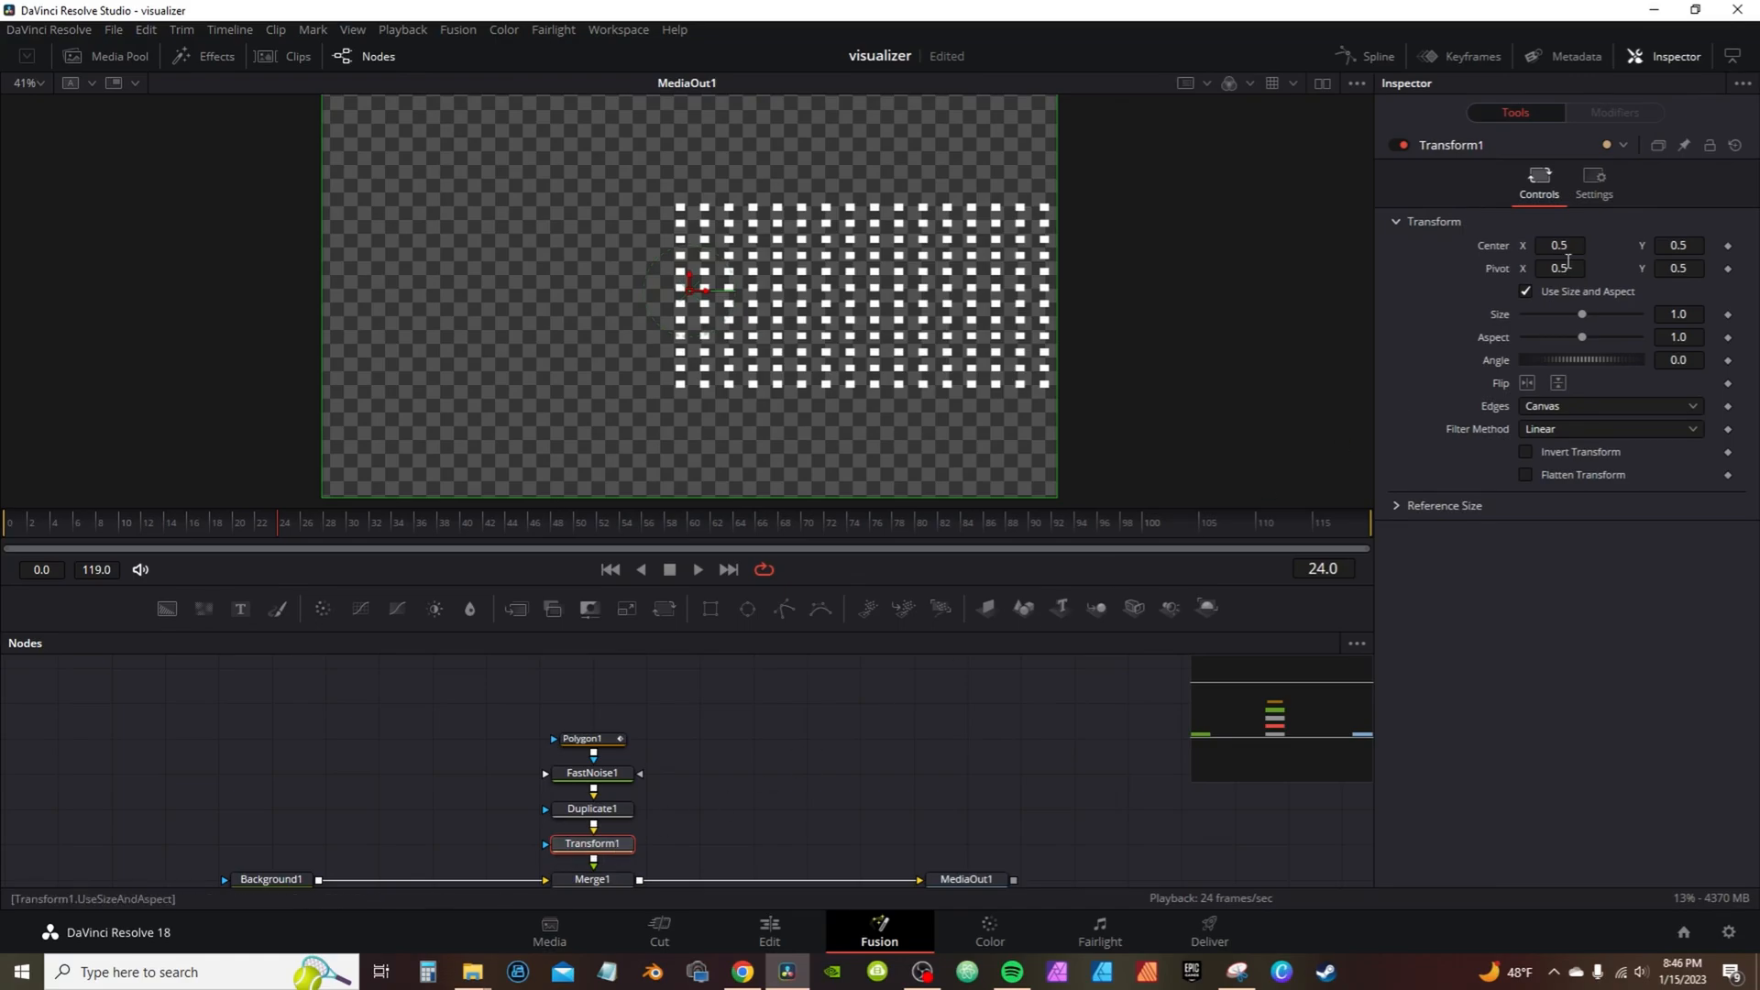
drag(1563, 246, 1412, 246)
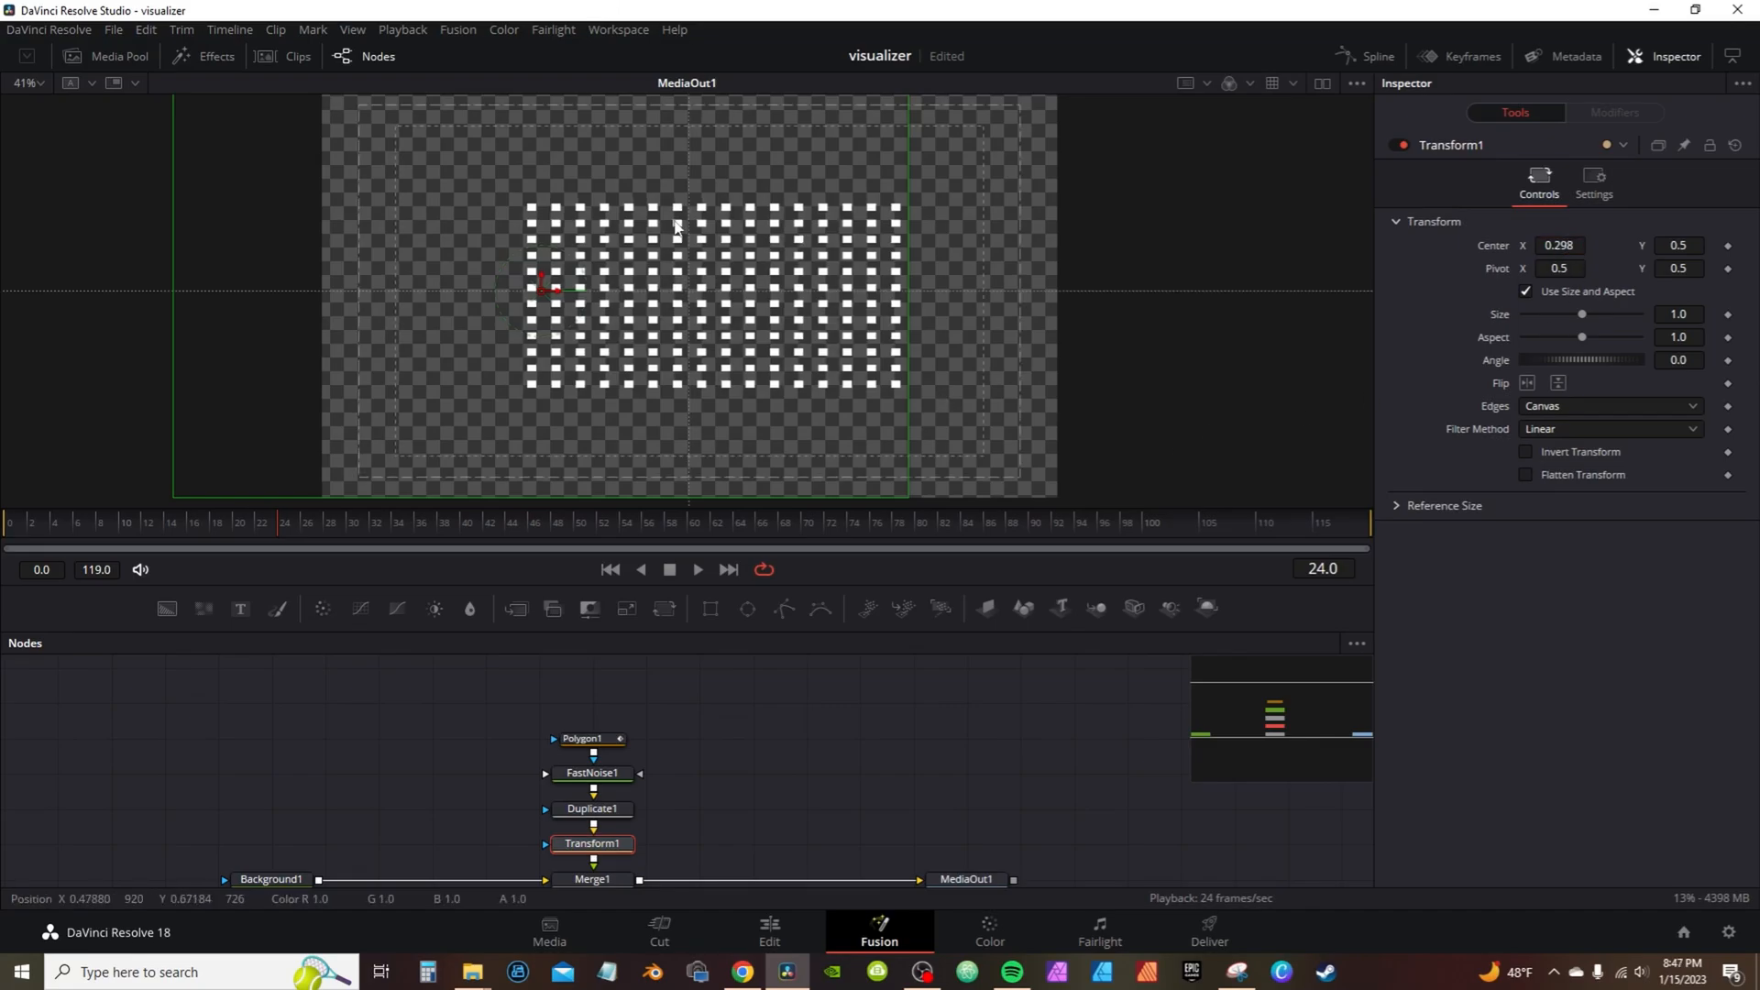
drag(1568, 248, 1542, 248)
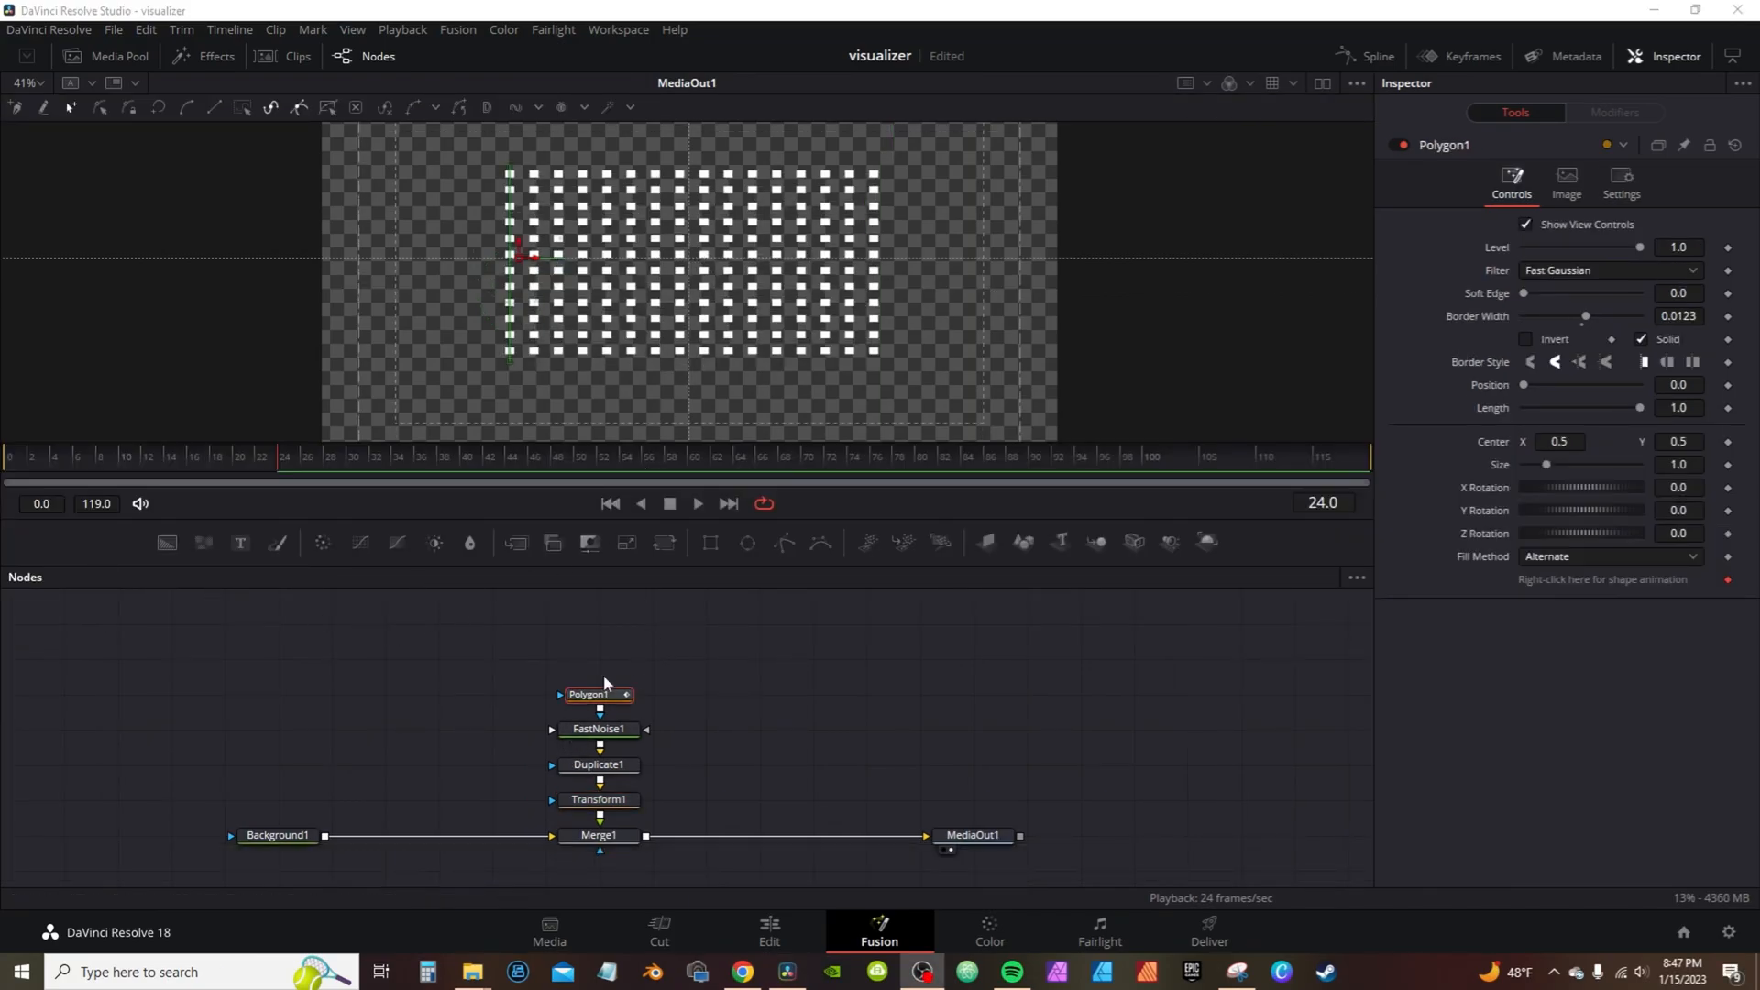
- Move Polygon1 to the left of FastNoise1 and place an unconnected Transform node above them
drag(602, 683, 438, 718)
drag(661, 550, 640, 607)
drag(527, 666, 529, 666)
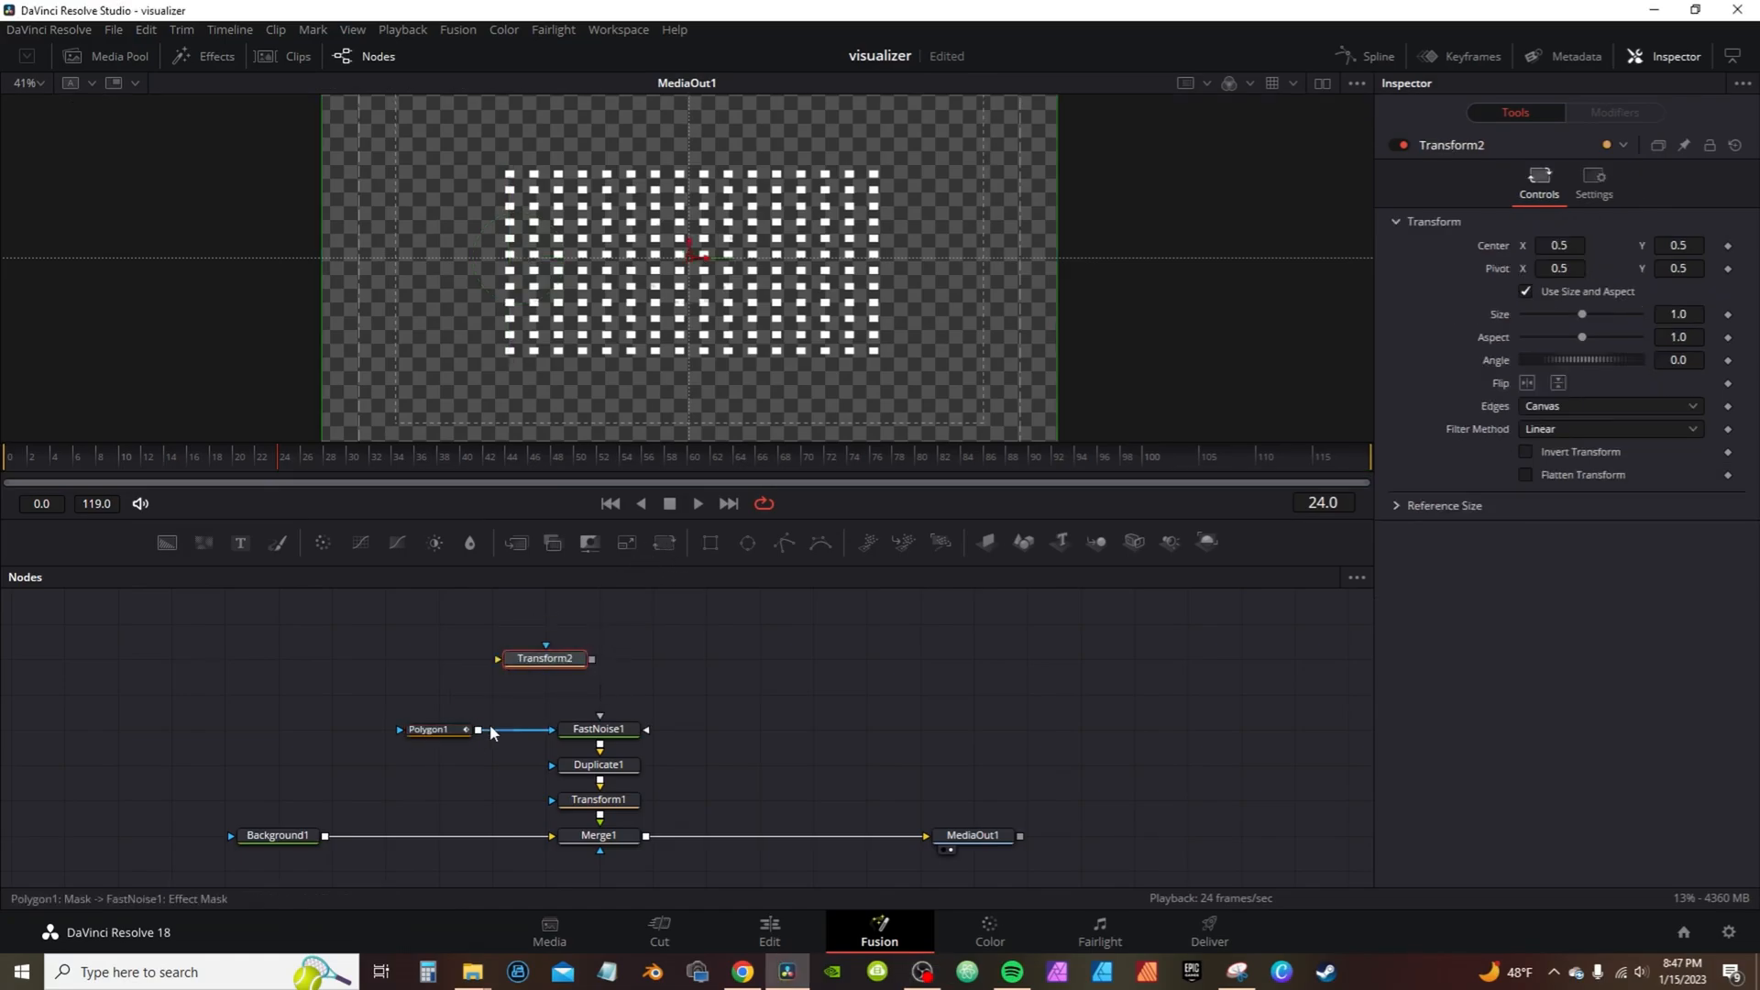
- Connect Polygon1 to Transform2's main input and Transform2's output to FastNoise1's effect mask
drag(479, 734, 545, 656)
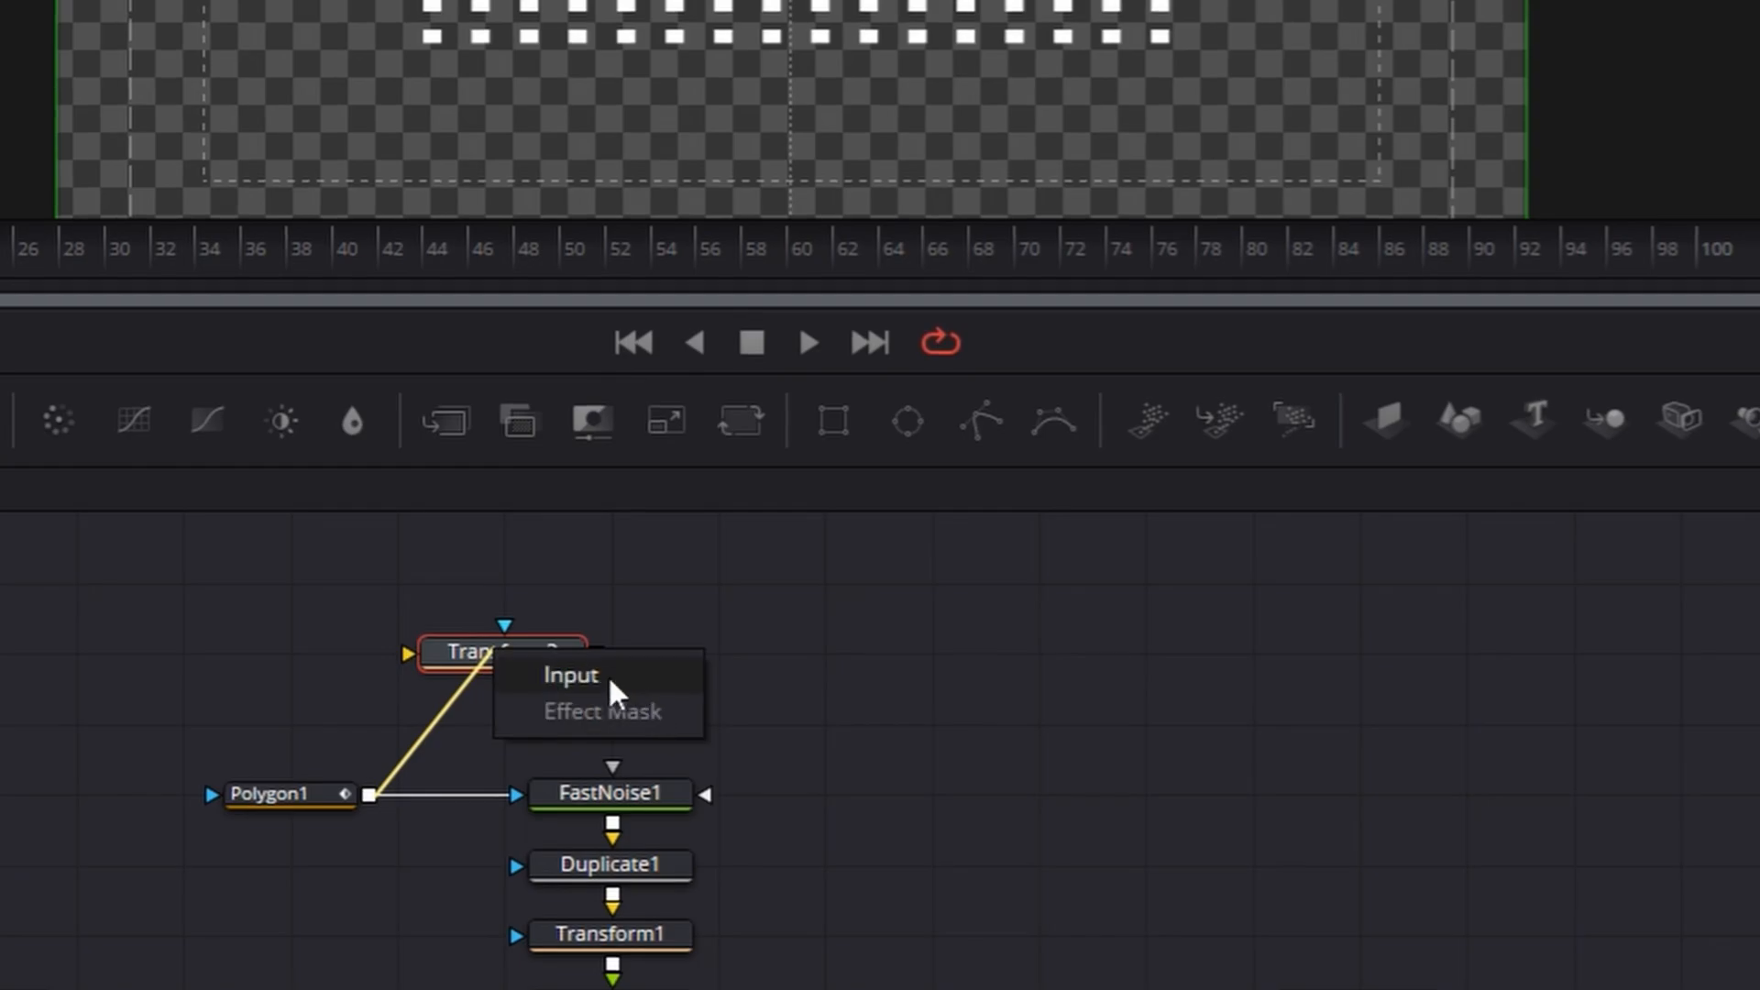
click(608, 675)
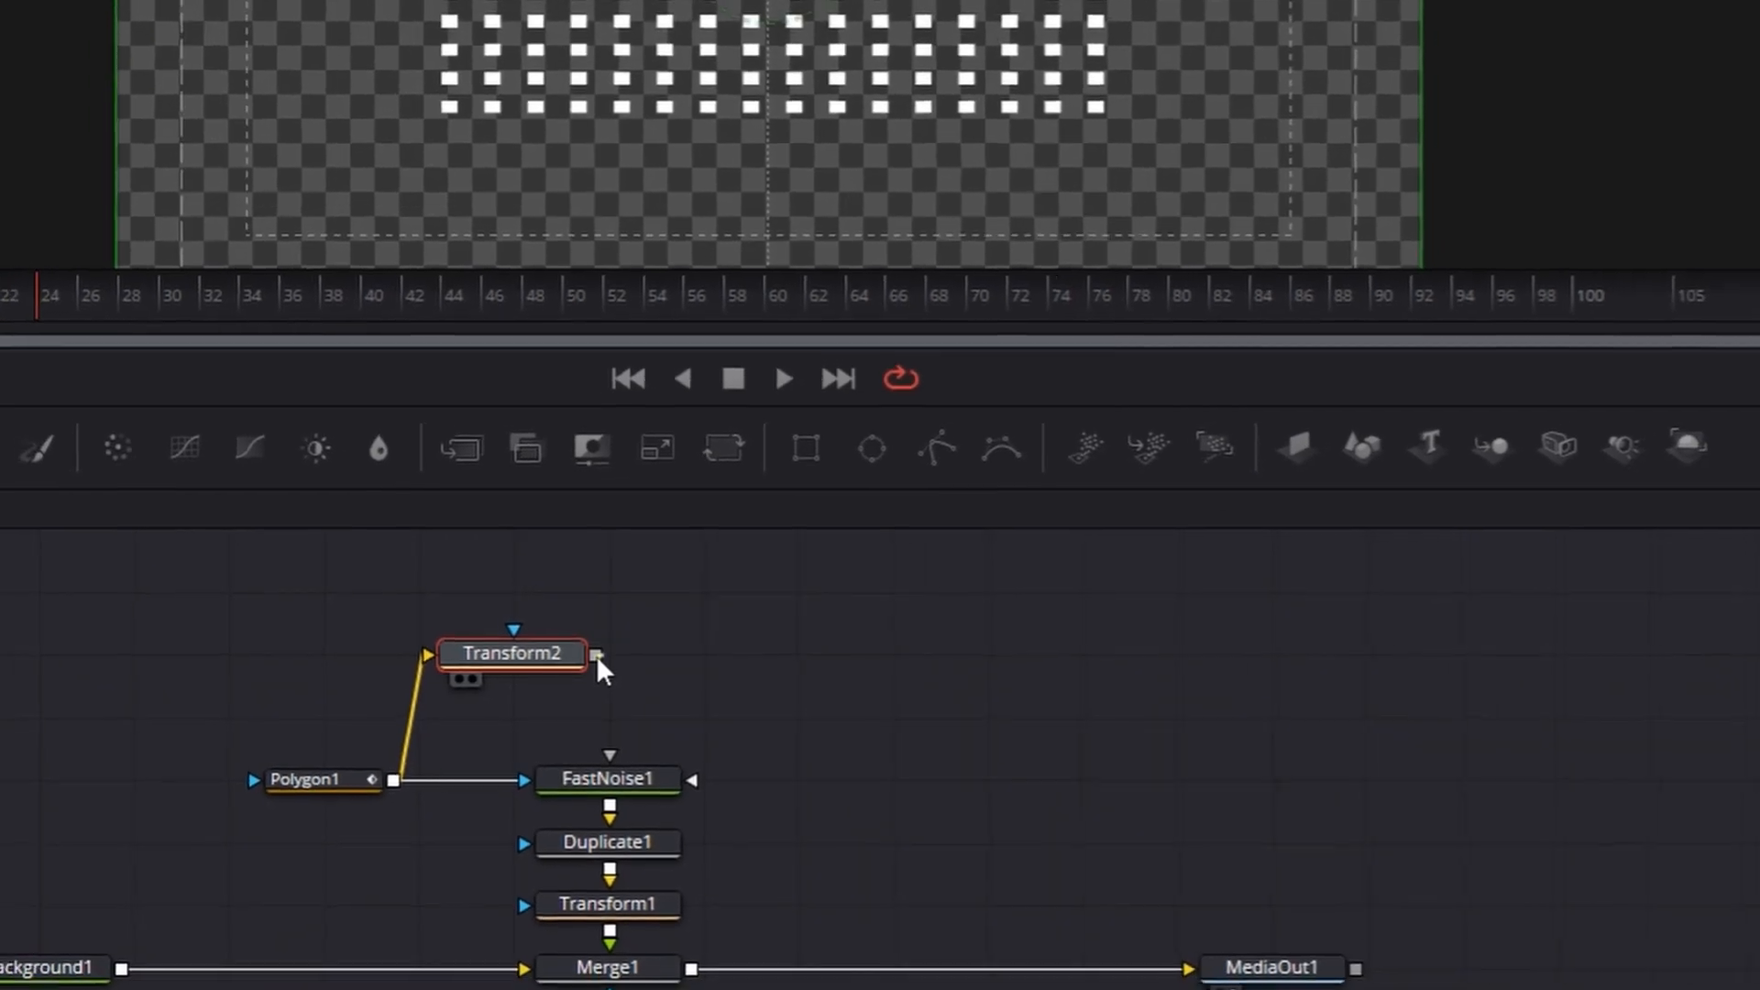
drag(597, 656, 602, 778)
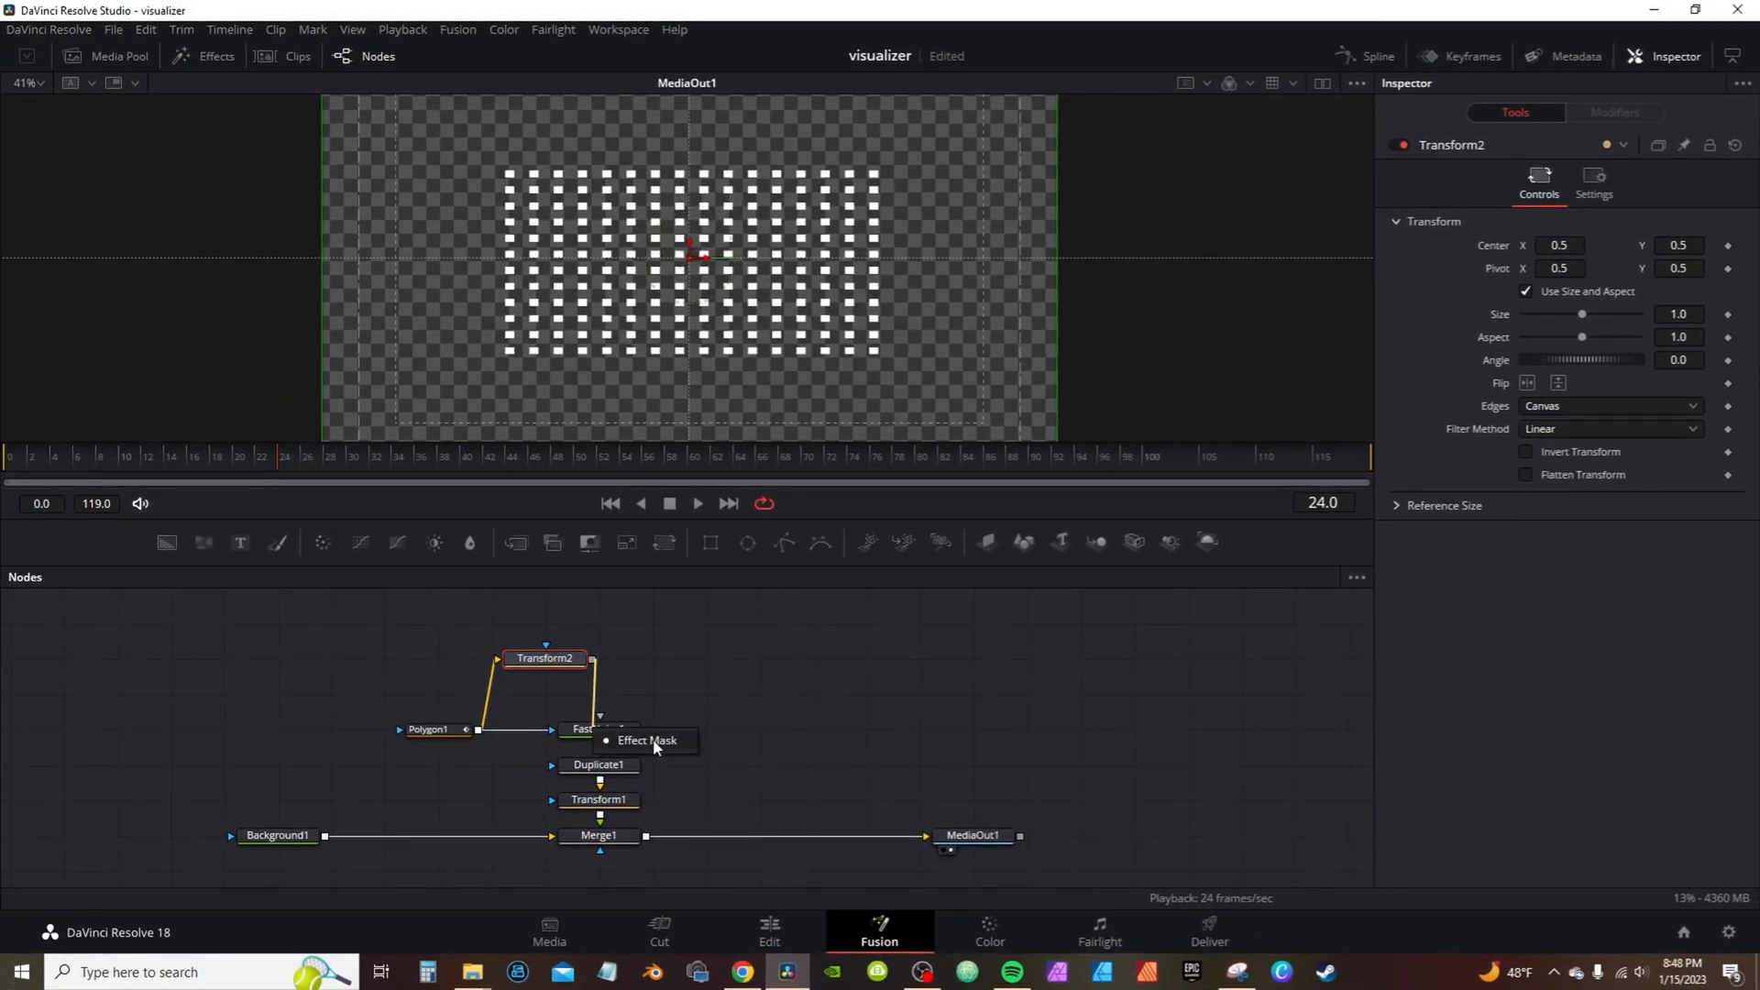
click(652, 744)
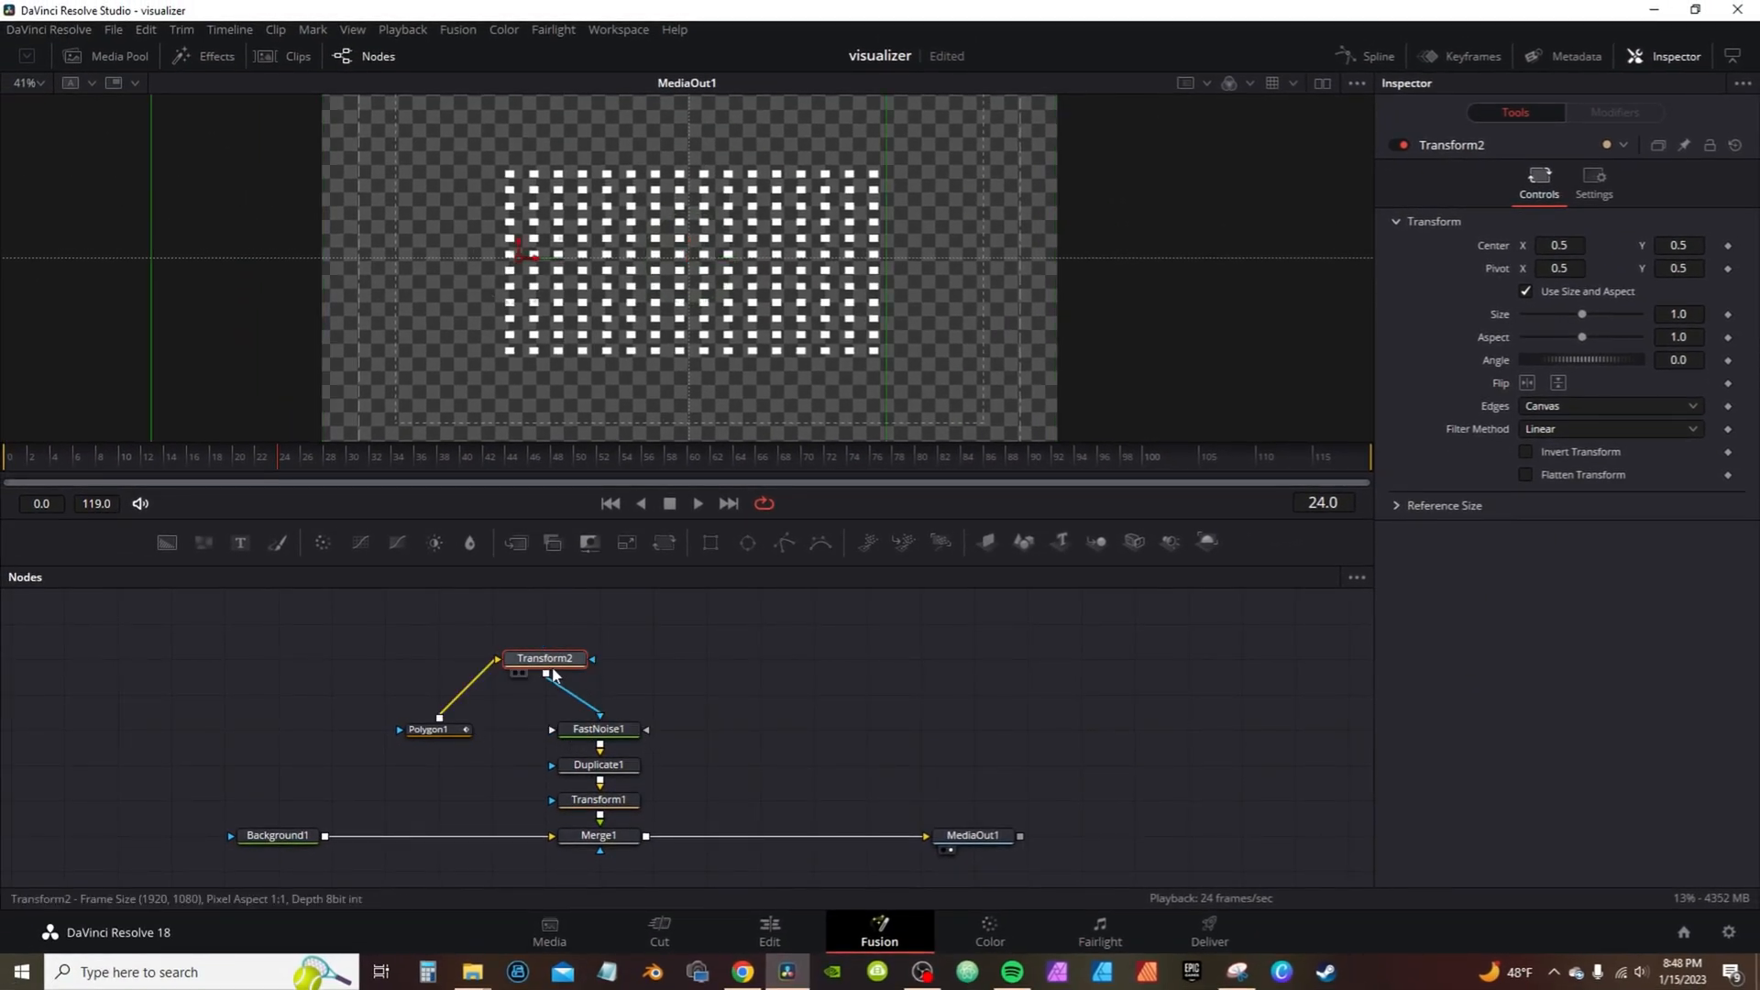
- Line up Polygon1 and Transform2 in one row beside FastNoise1
drag(529, 660, 529, 695)
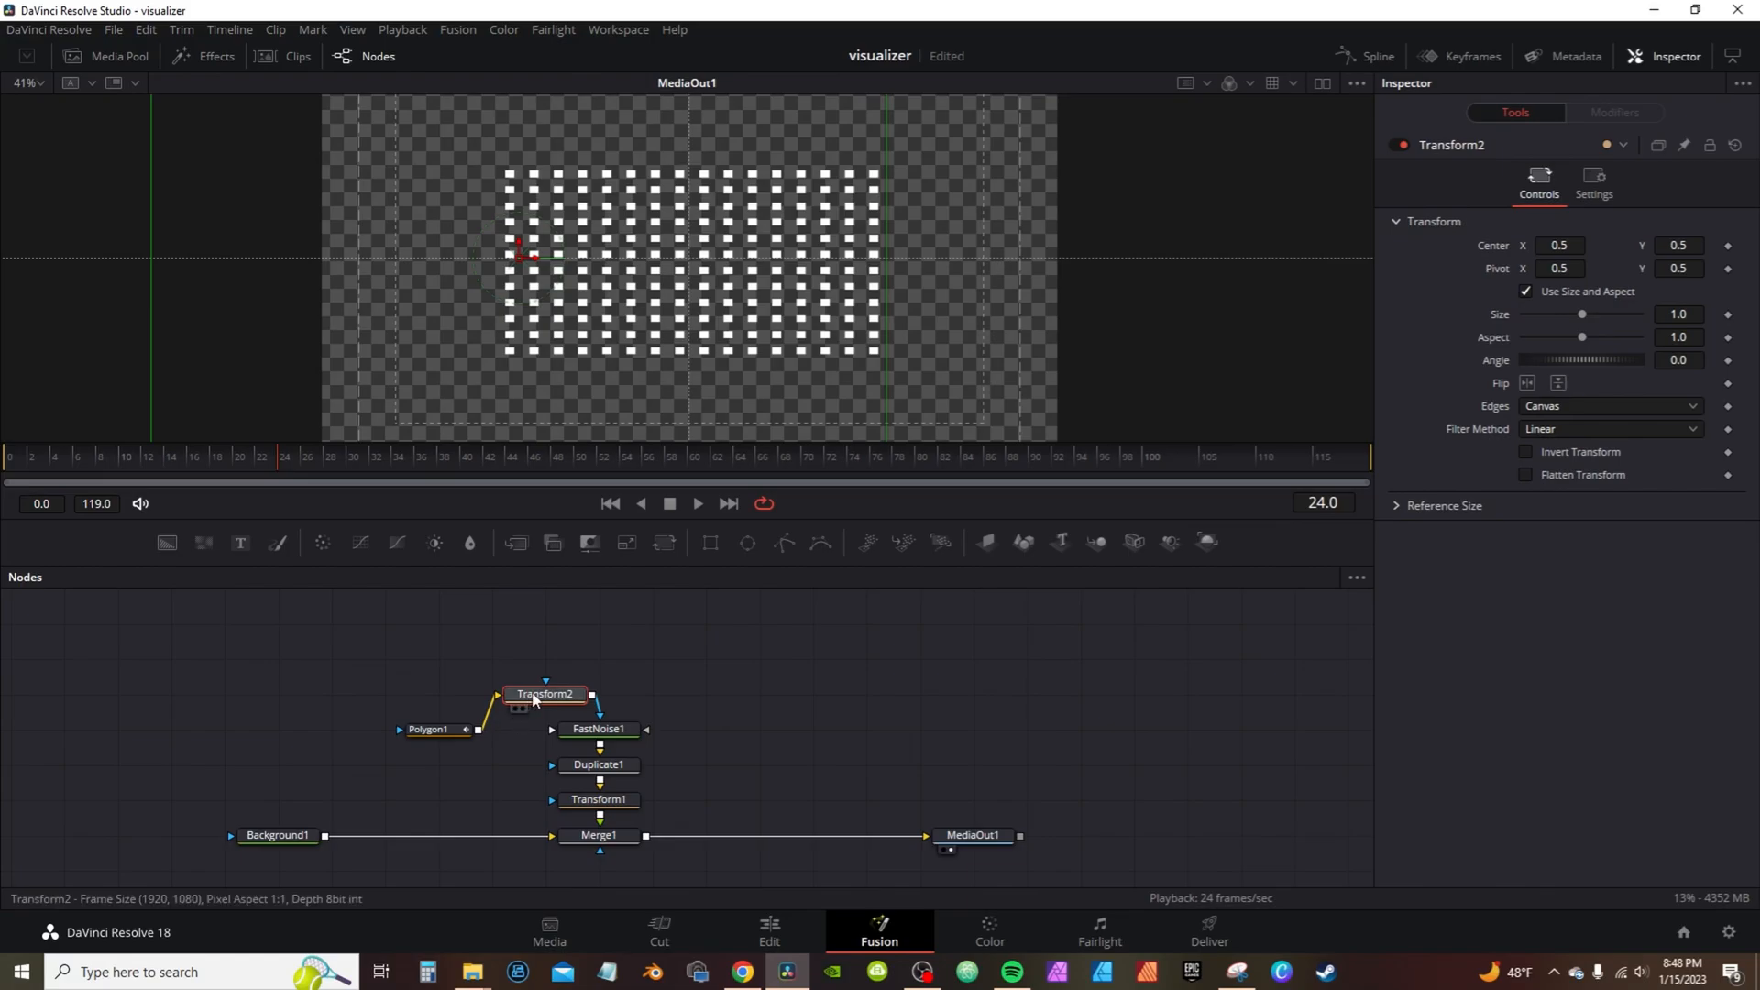
drag(449, 736, 392, 736)
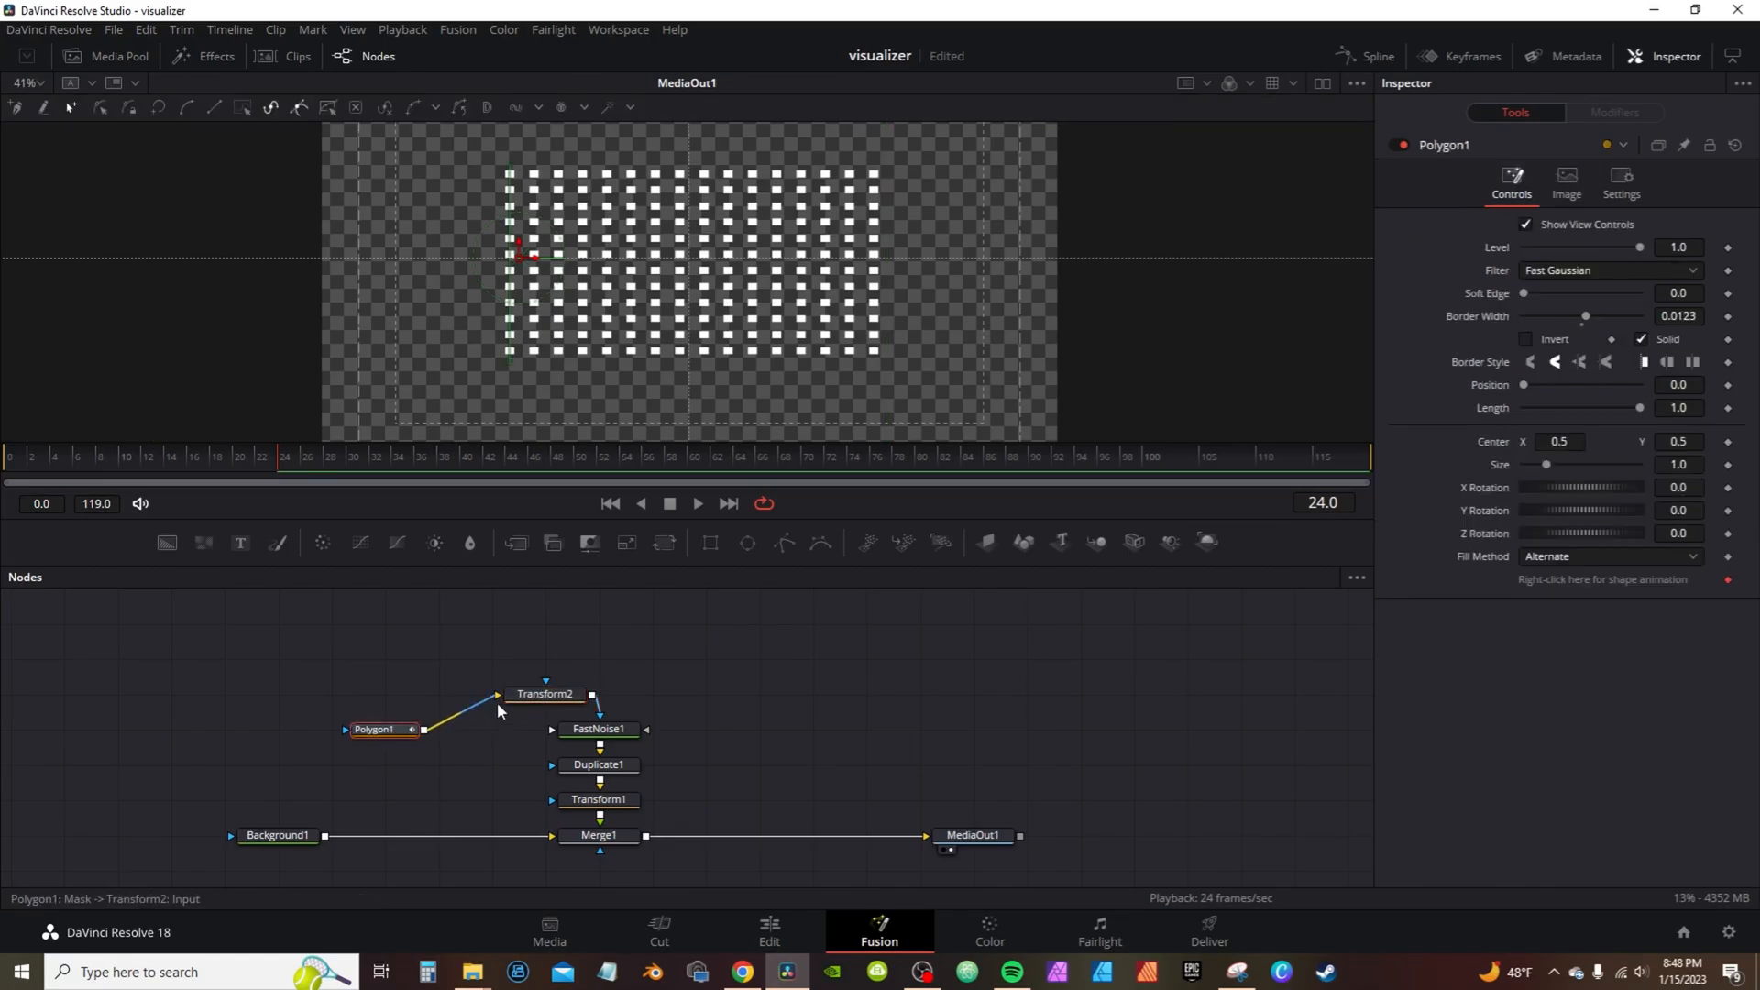
drag(542, 697, 493, 736)
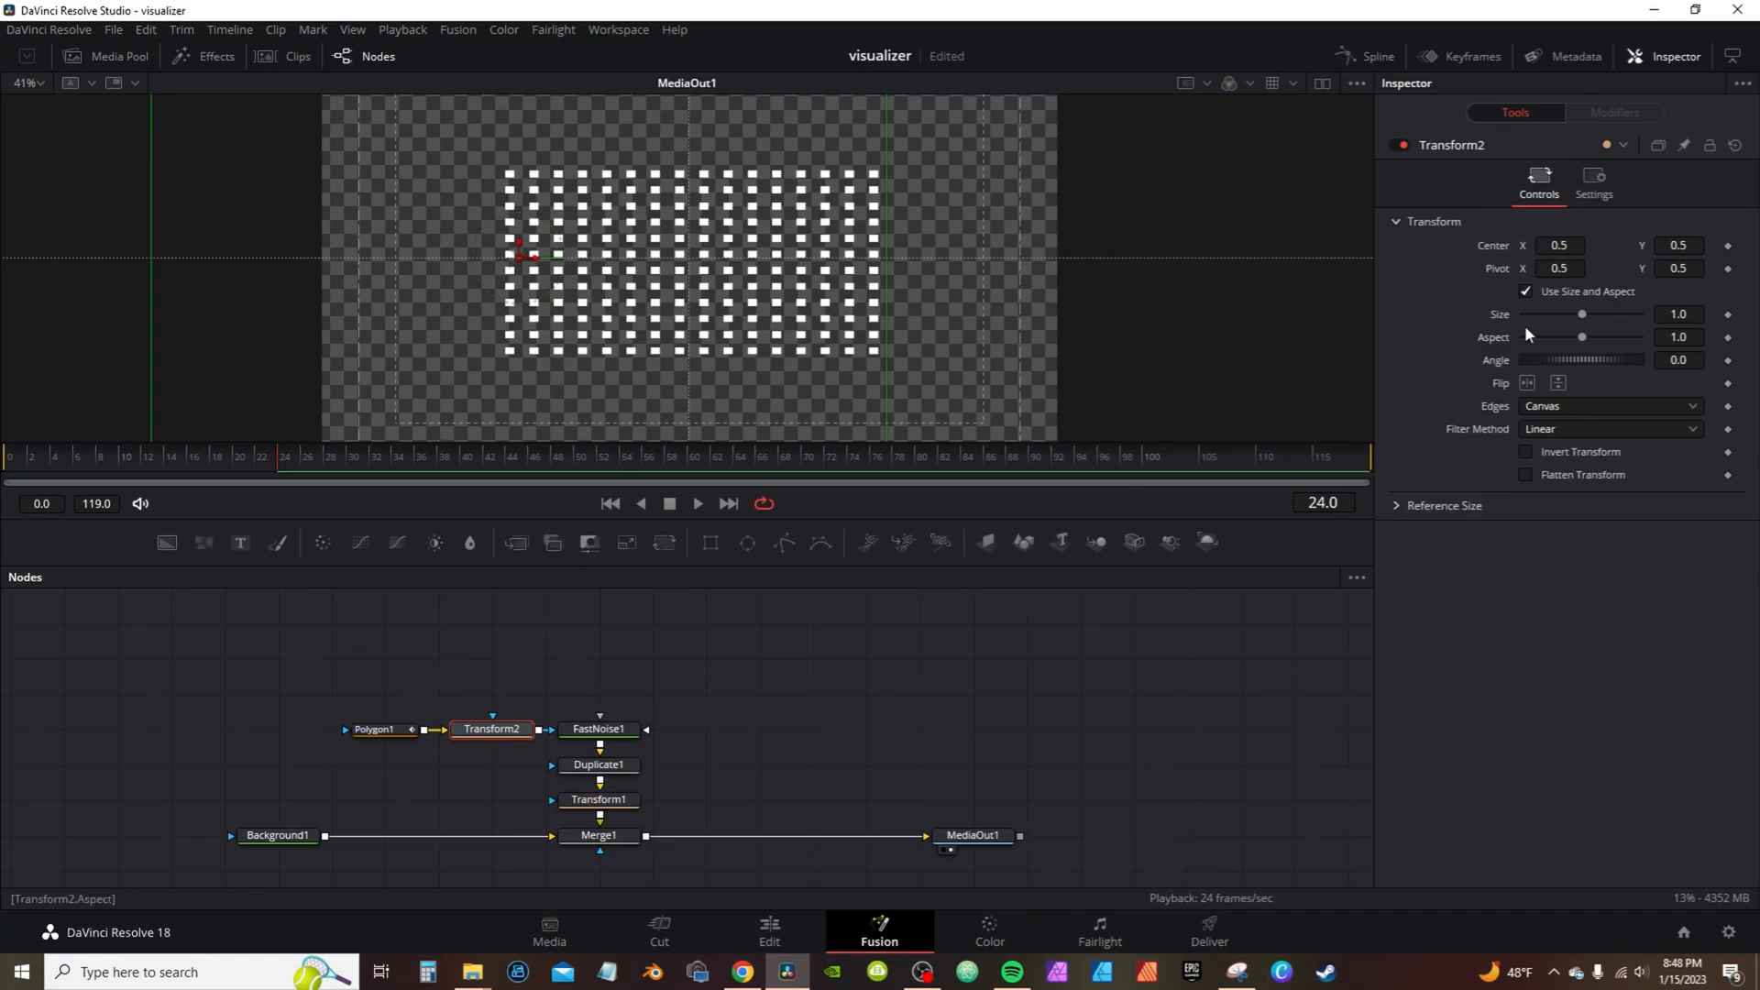
- Try out Transform2's Size, then adjust its Center X to shift the dot grid slightly left
drag(1583, 314, 1590, 316)
drag(1591, 316, 1582, 316)
mouse_move(1560, 245)
mouse_down()
mouse_move(1583, 246)
mouse_move(1404, 246)
mouse_move(1569, 246)
mouse_up()
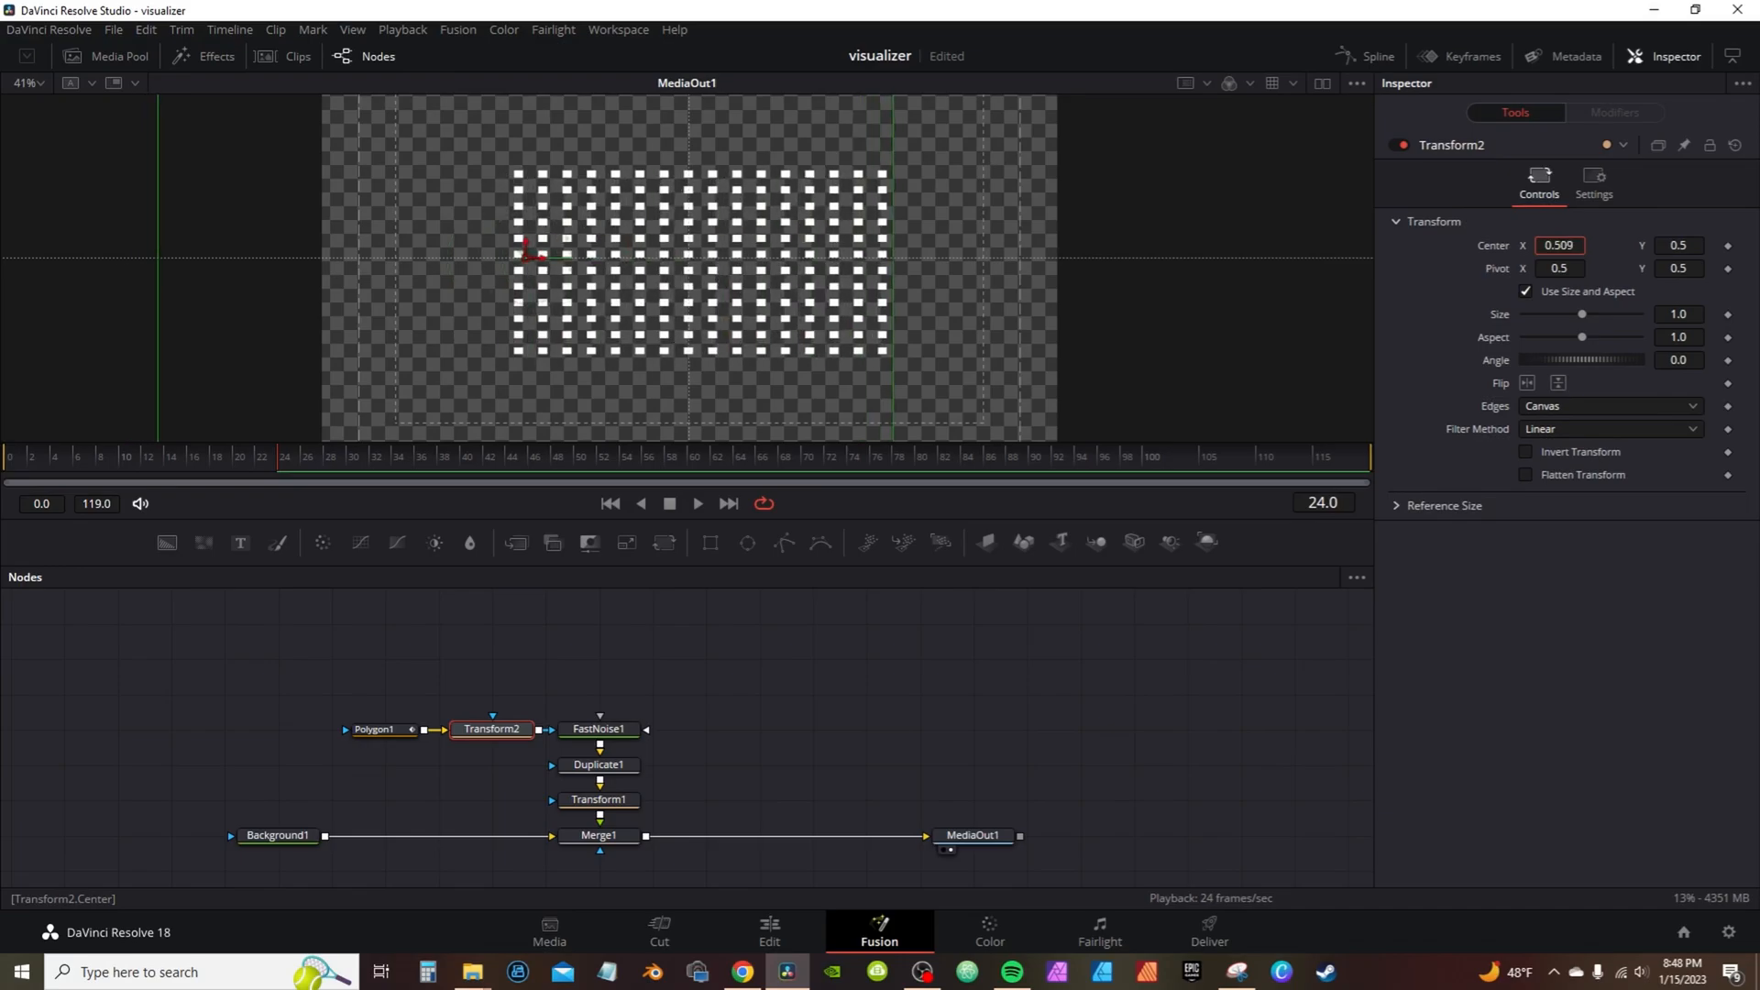
- Modify Polygon1's Length with the Audio (WAV) modifier
click(374, 729)
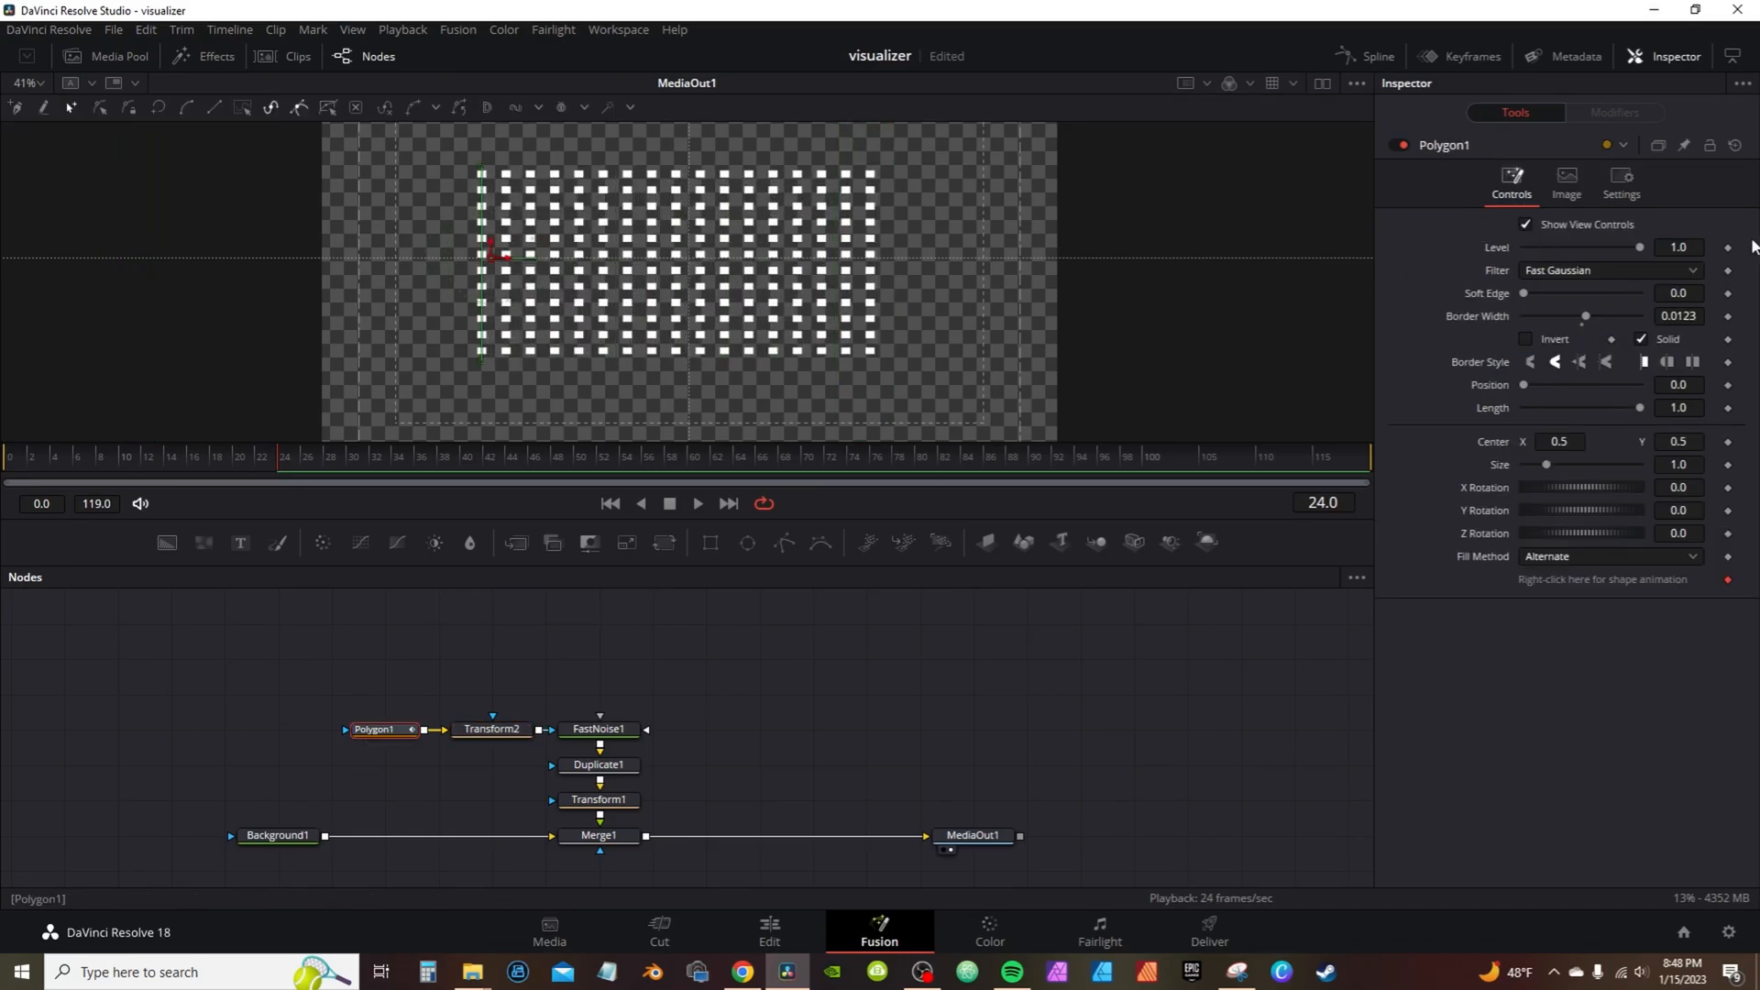
mouse_move(1630, 410)
mouse_down()
mouse_move(1509, 396)
mouse_move(1611, 408)
mouse_move(1481, 416)
mouse_move(1639, 415)
mouse_up()
right_click(1504, 415)
mouse_move(1592, 482)
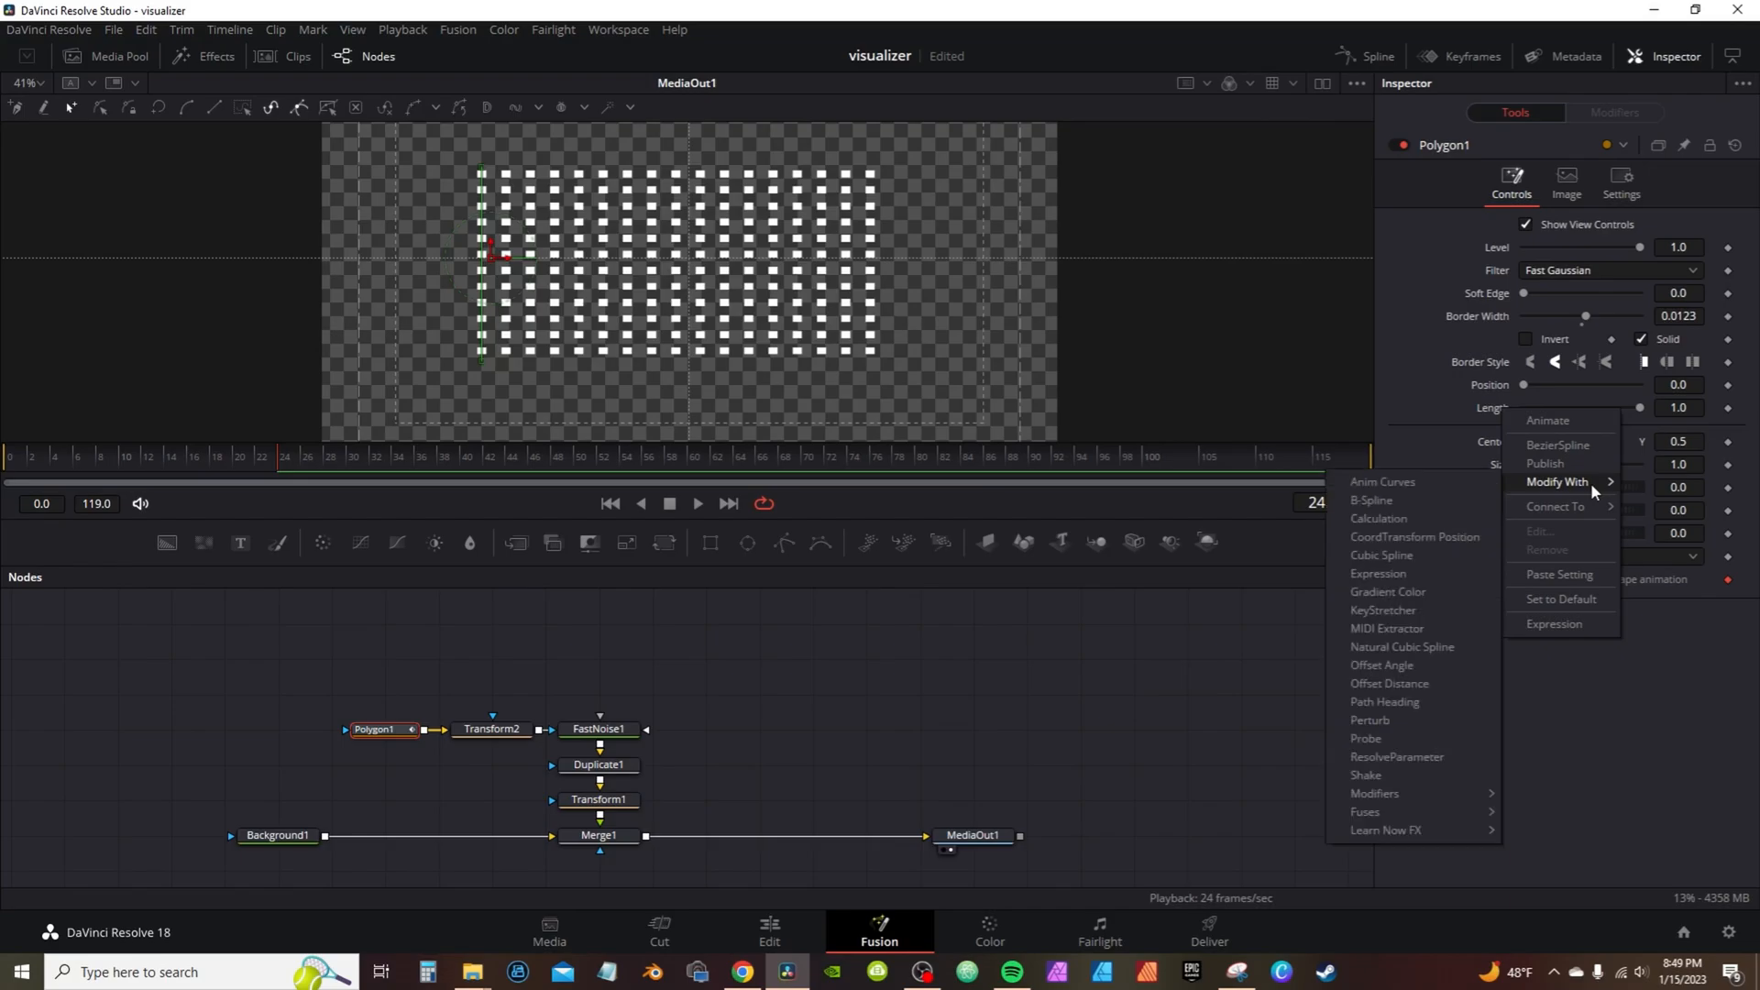
mouse_move(1400, 795)
click(1554, 797)
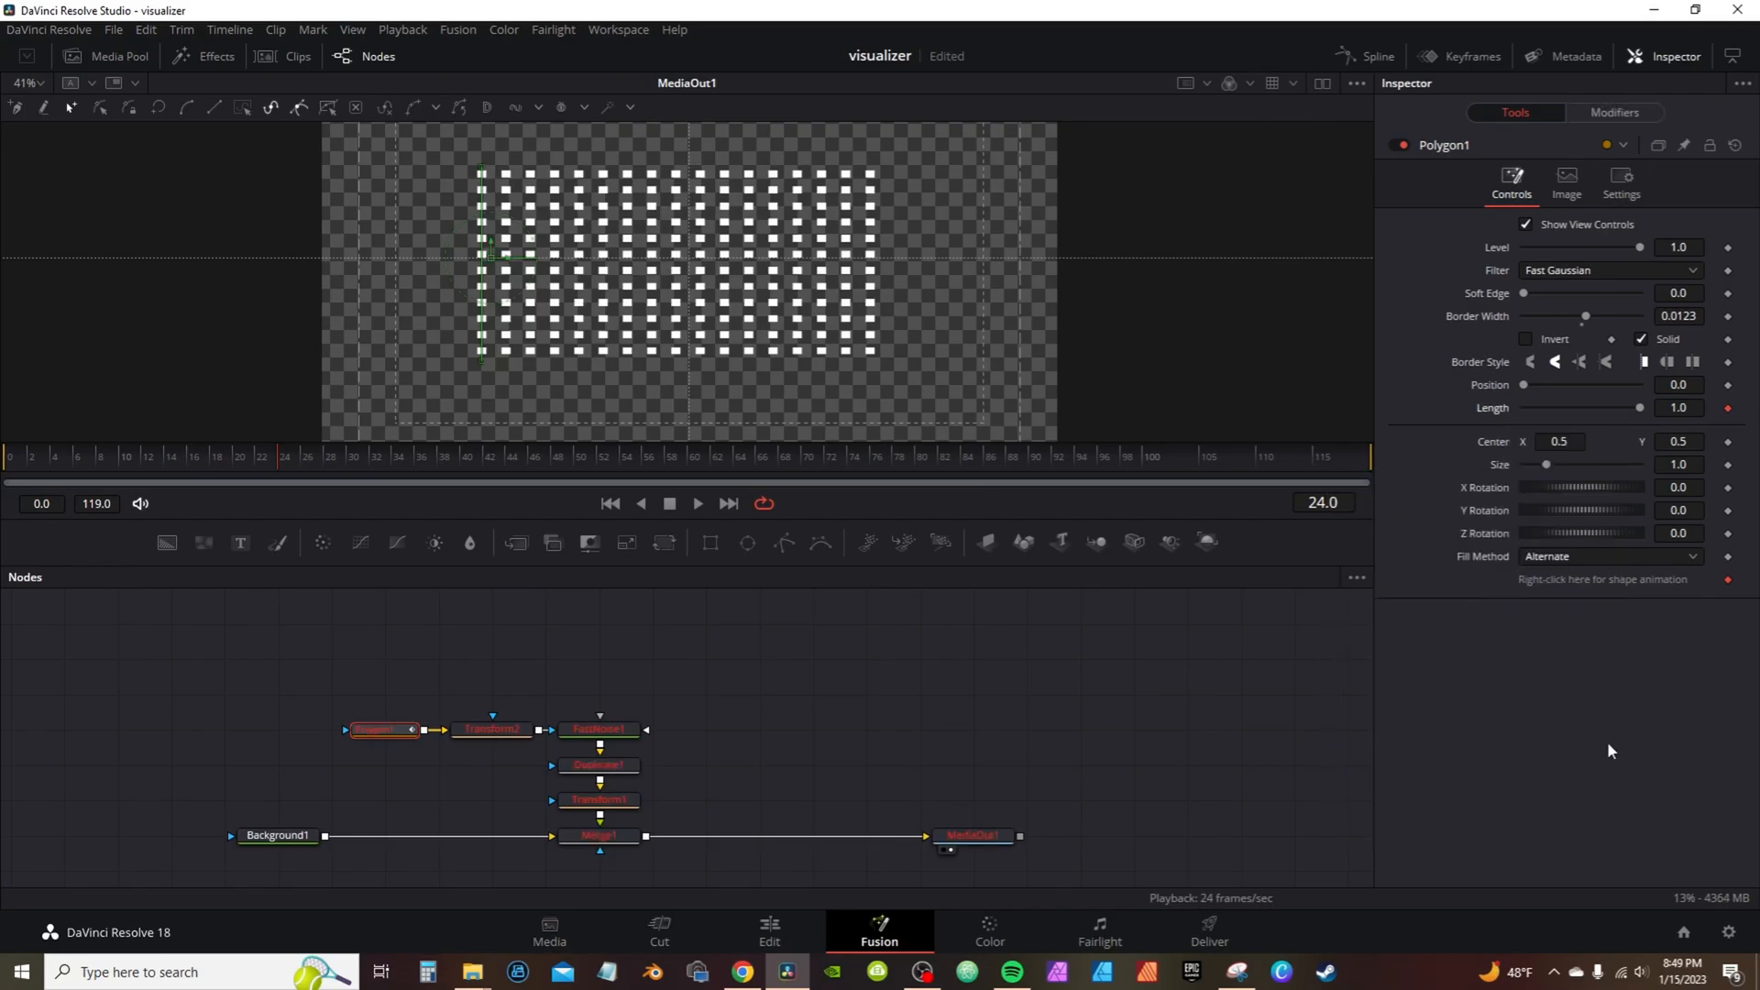
- Load ES_Park Way Universe - Tilden Parc (1).wav into Polygon1's audio modifier and play the composition
click(1610, 111)
click(1572, 272)
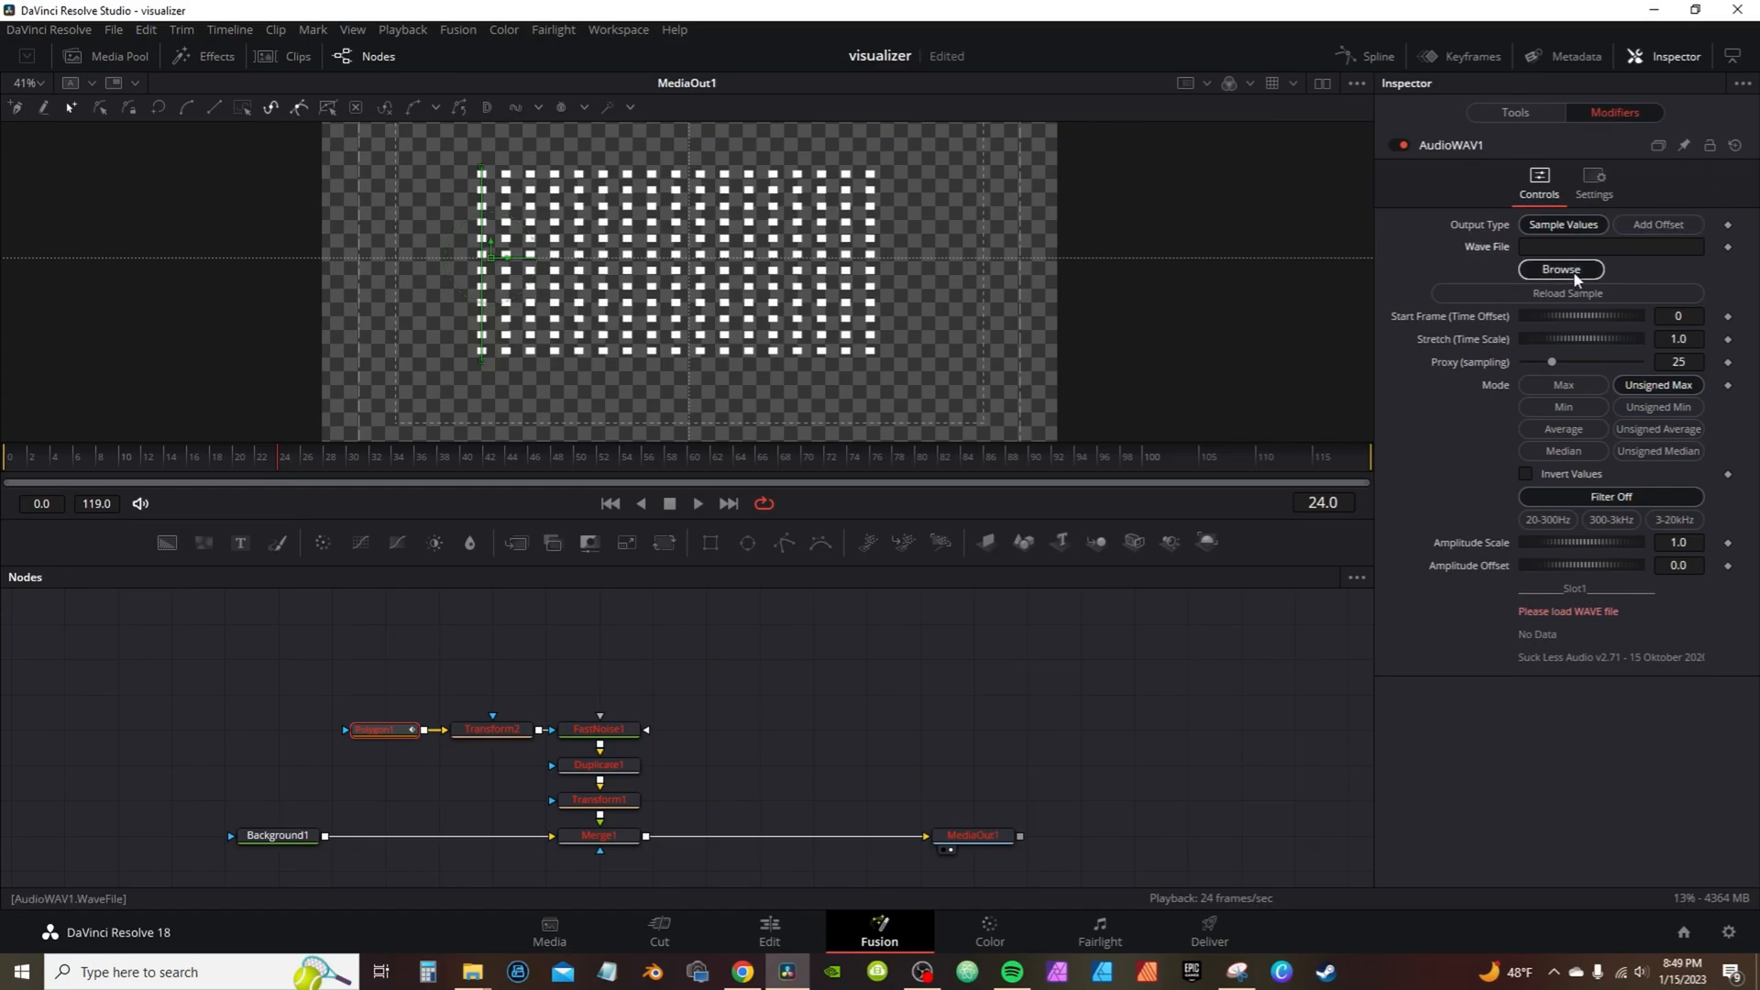
click(387, 157)
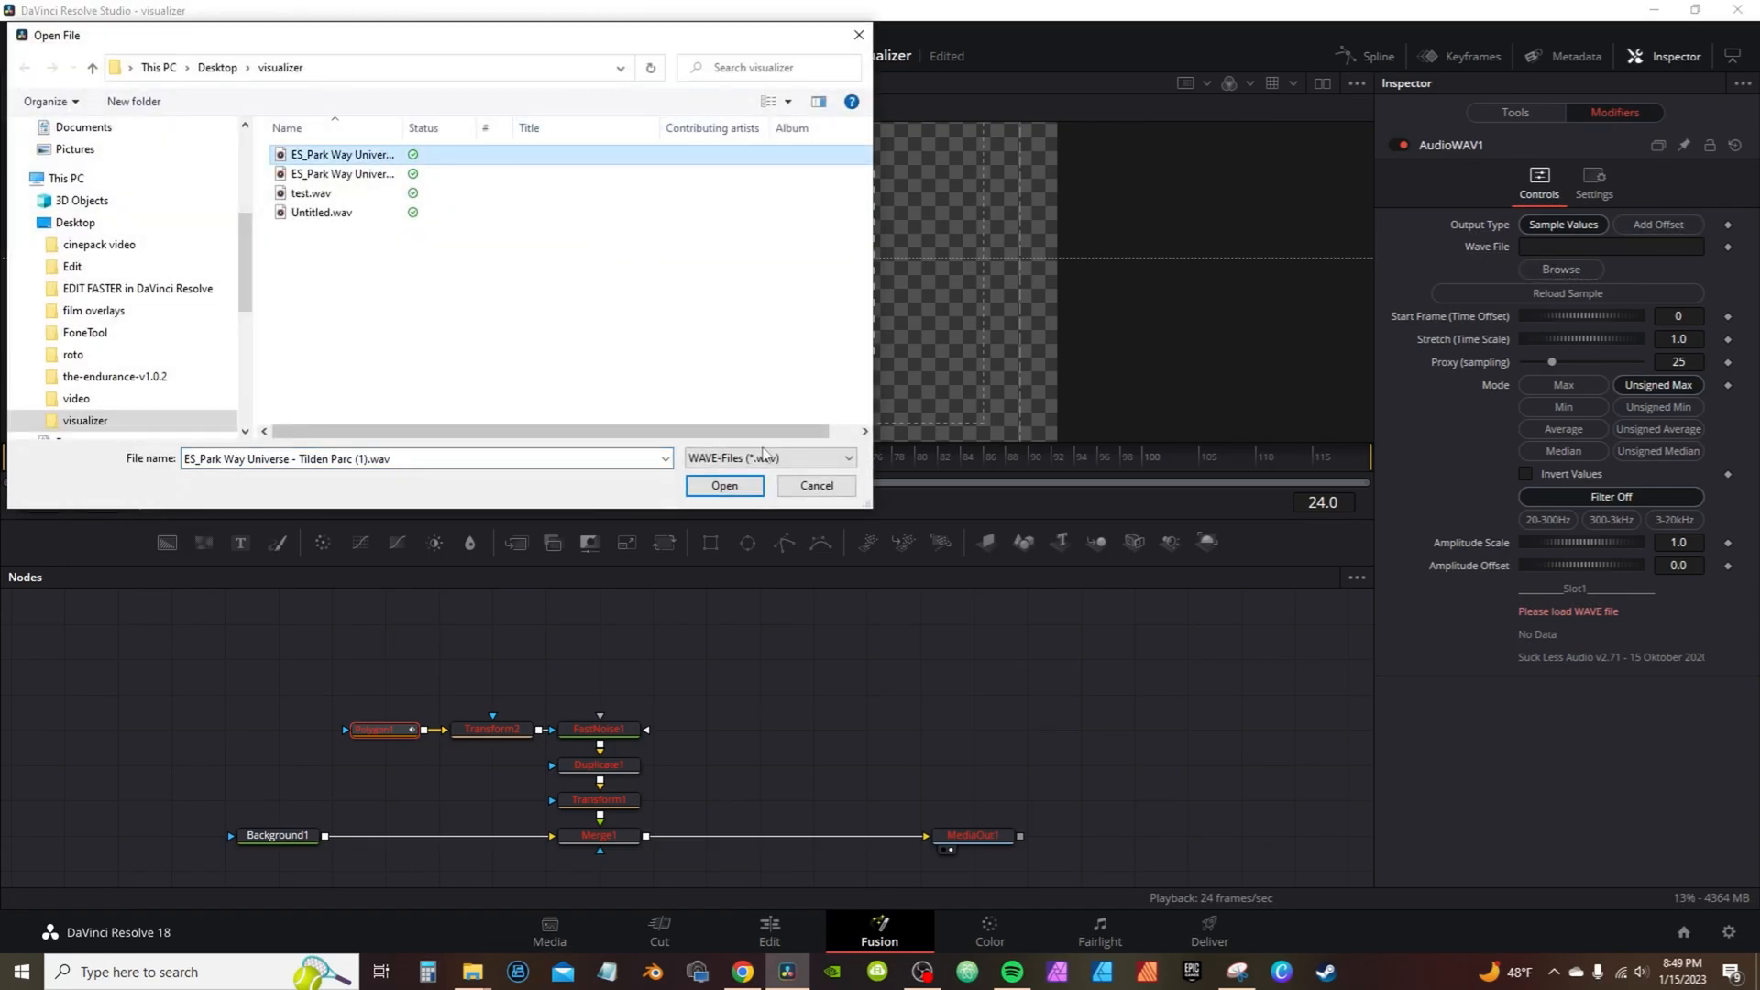
click(724, 485)
key(space)
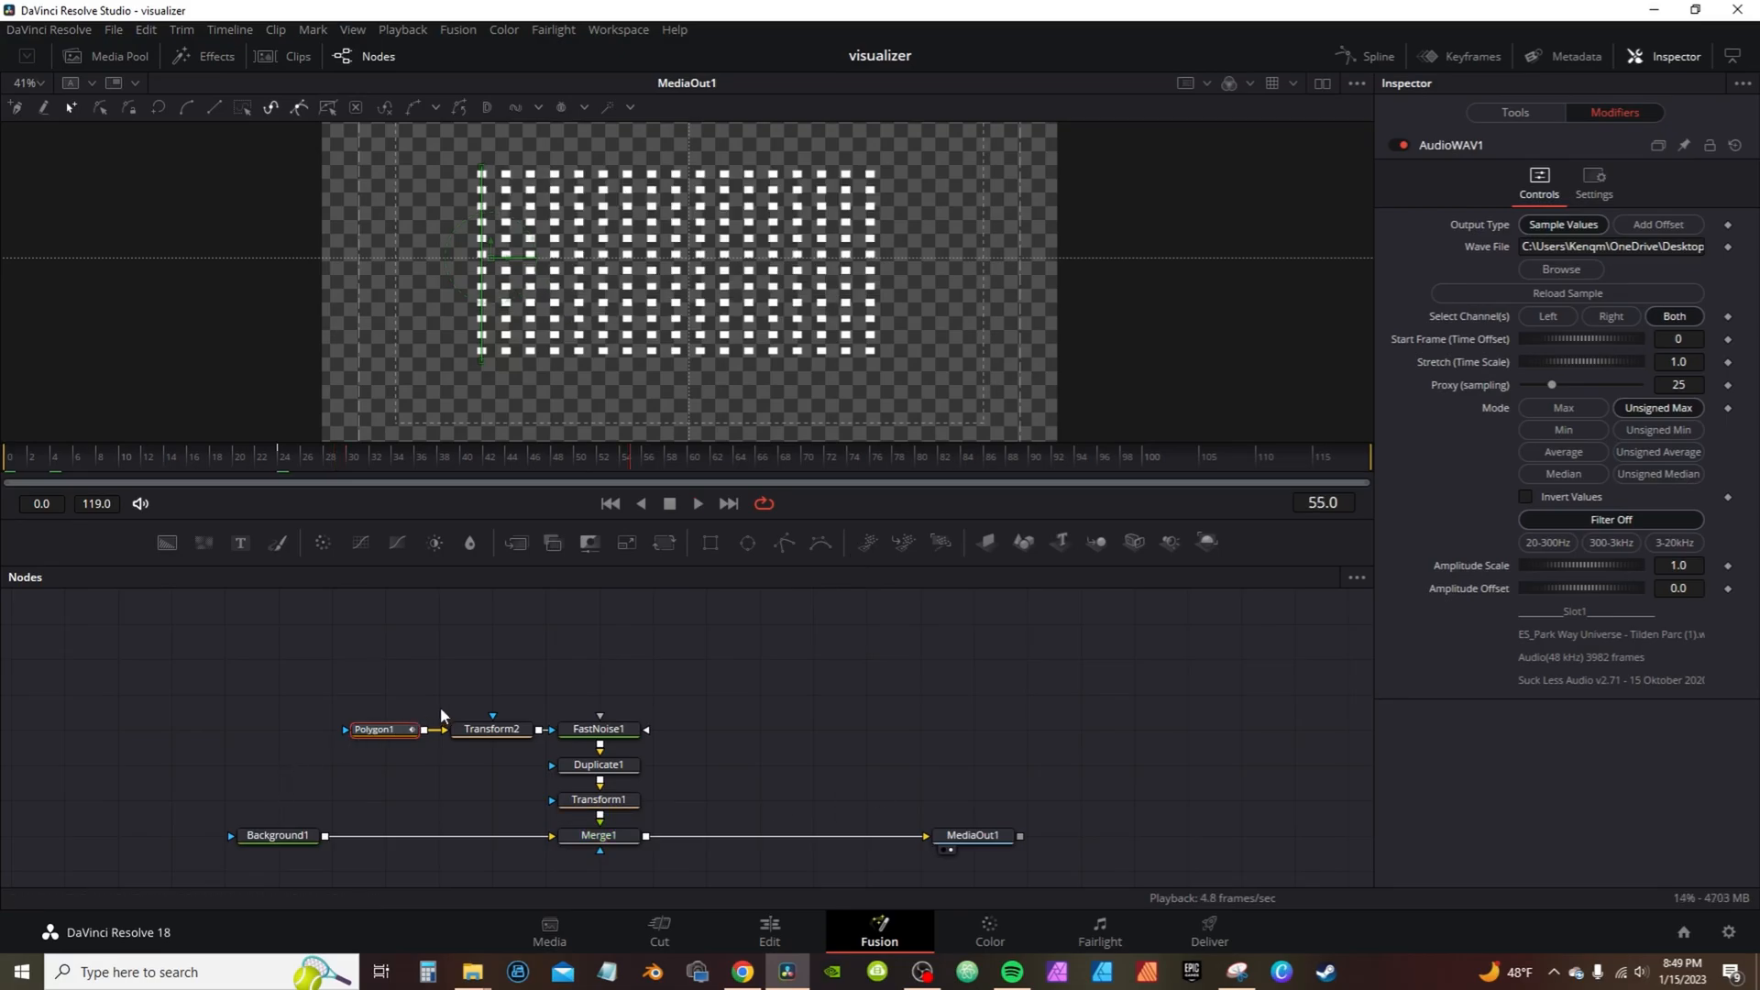
- Change the white gradient stop of FastNoise1 to red (#ff0000)
click(587, 733)
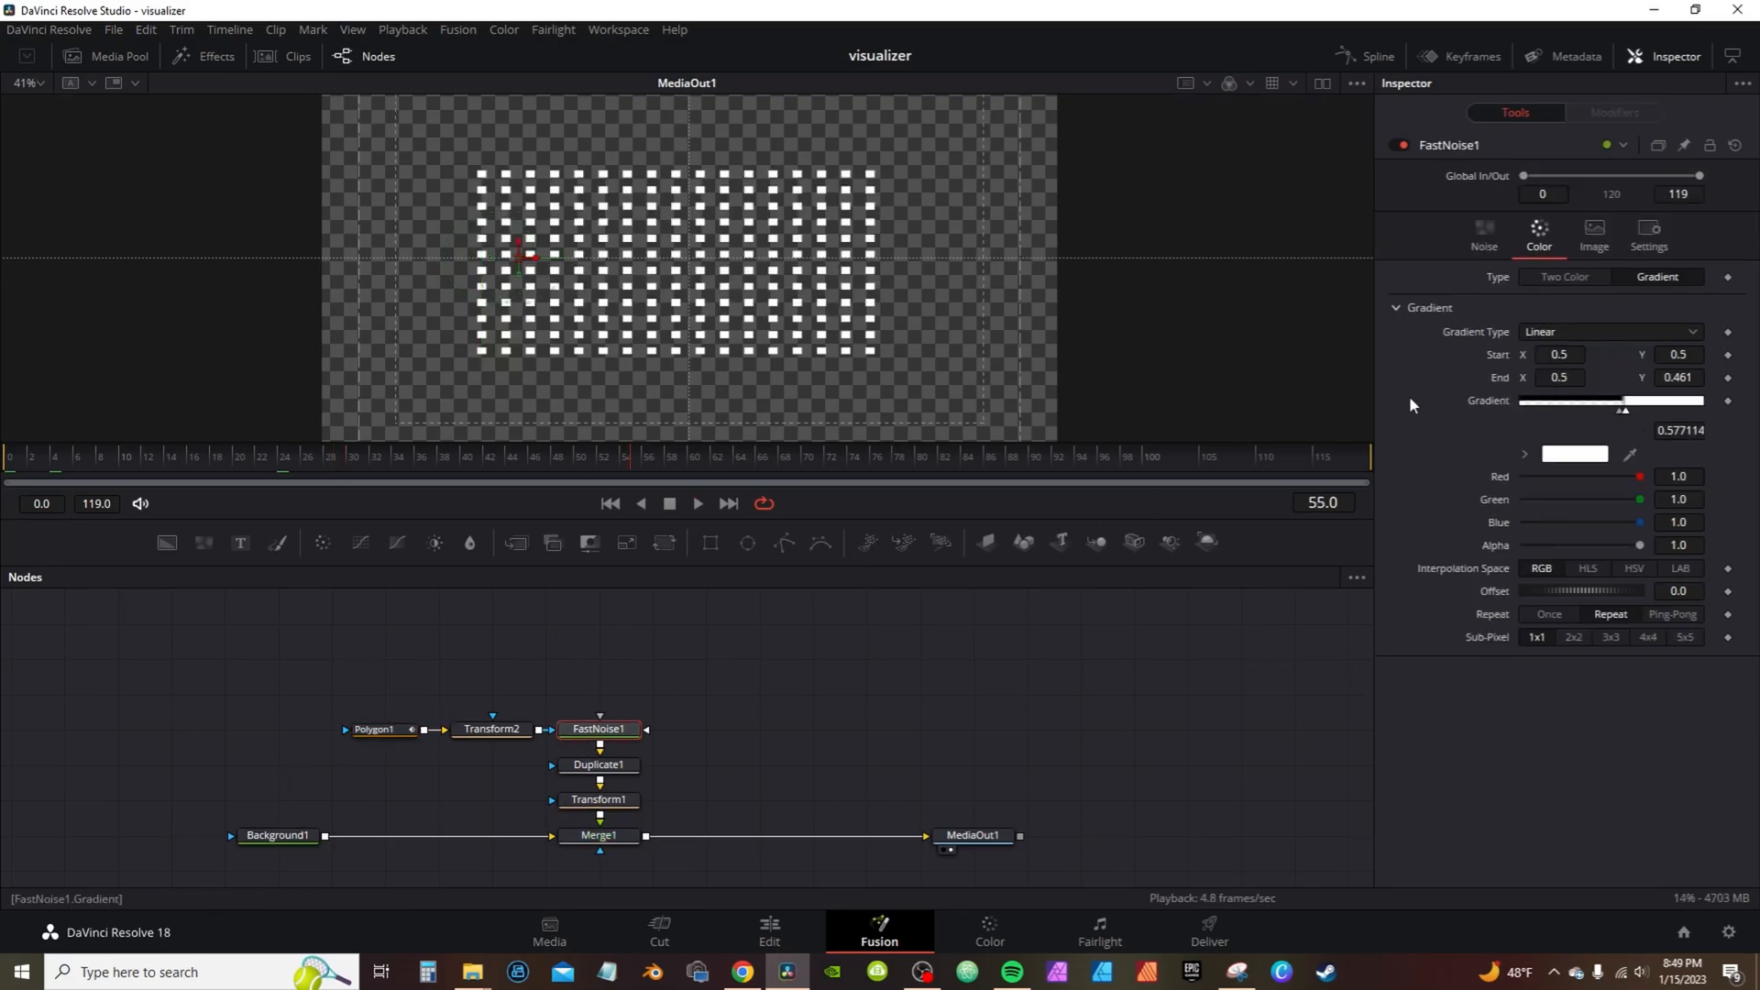
click(1585, 456)
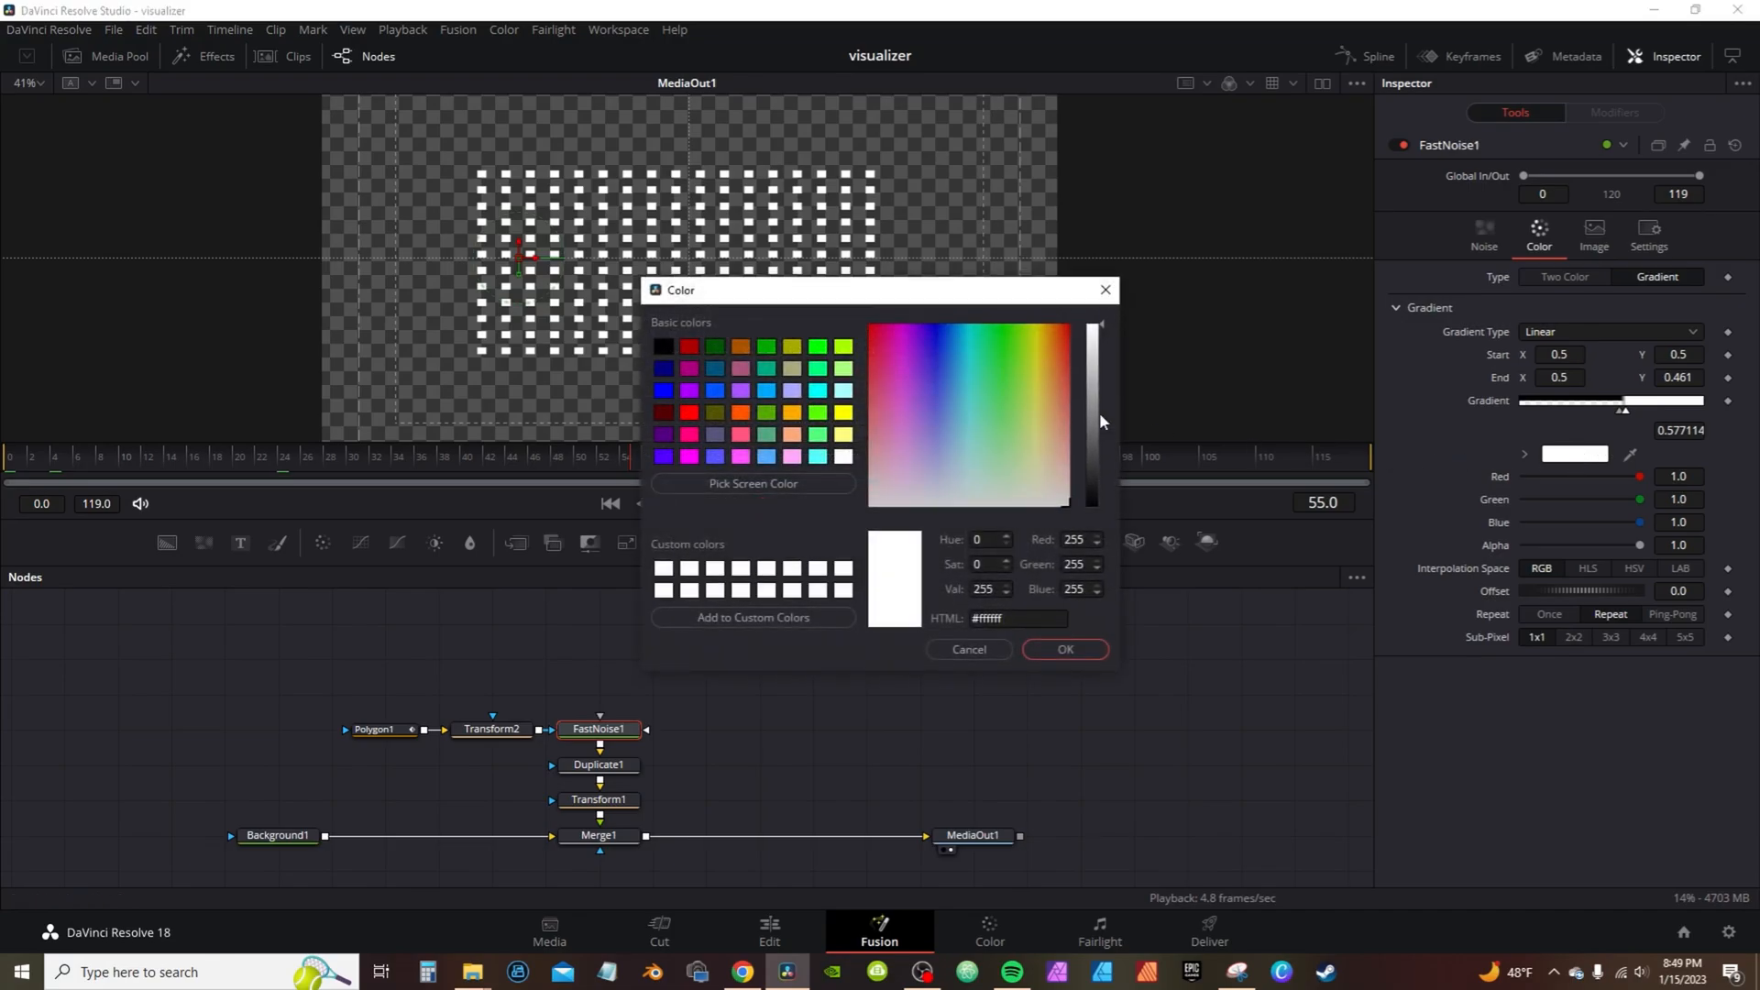
click(683, 412)
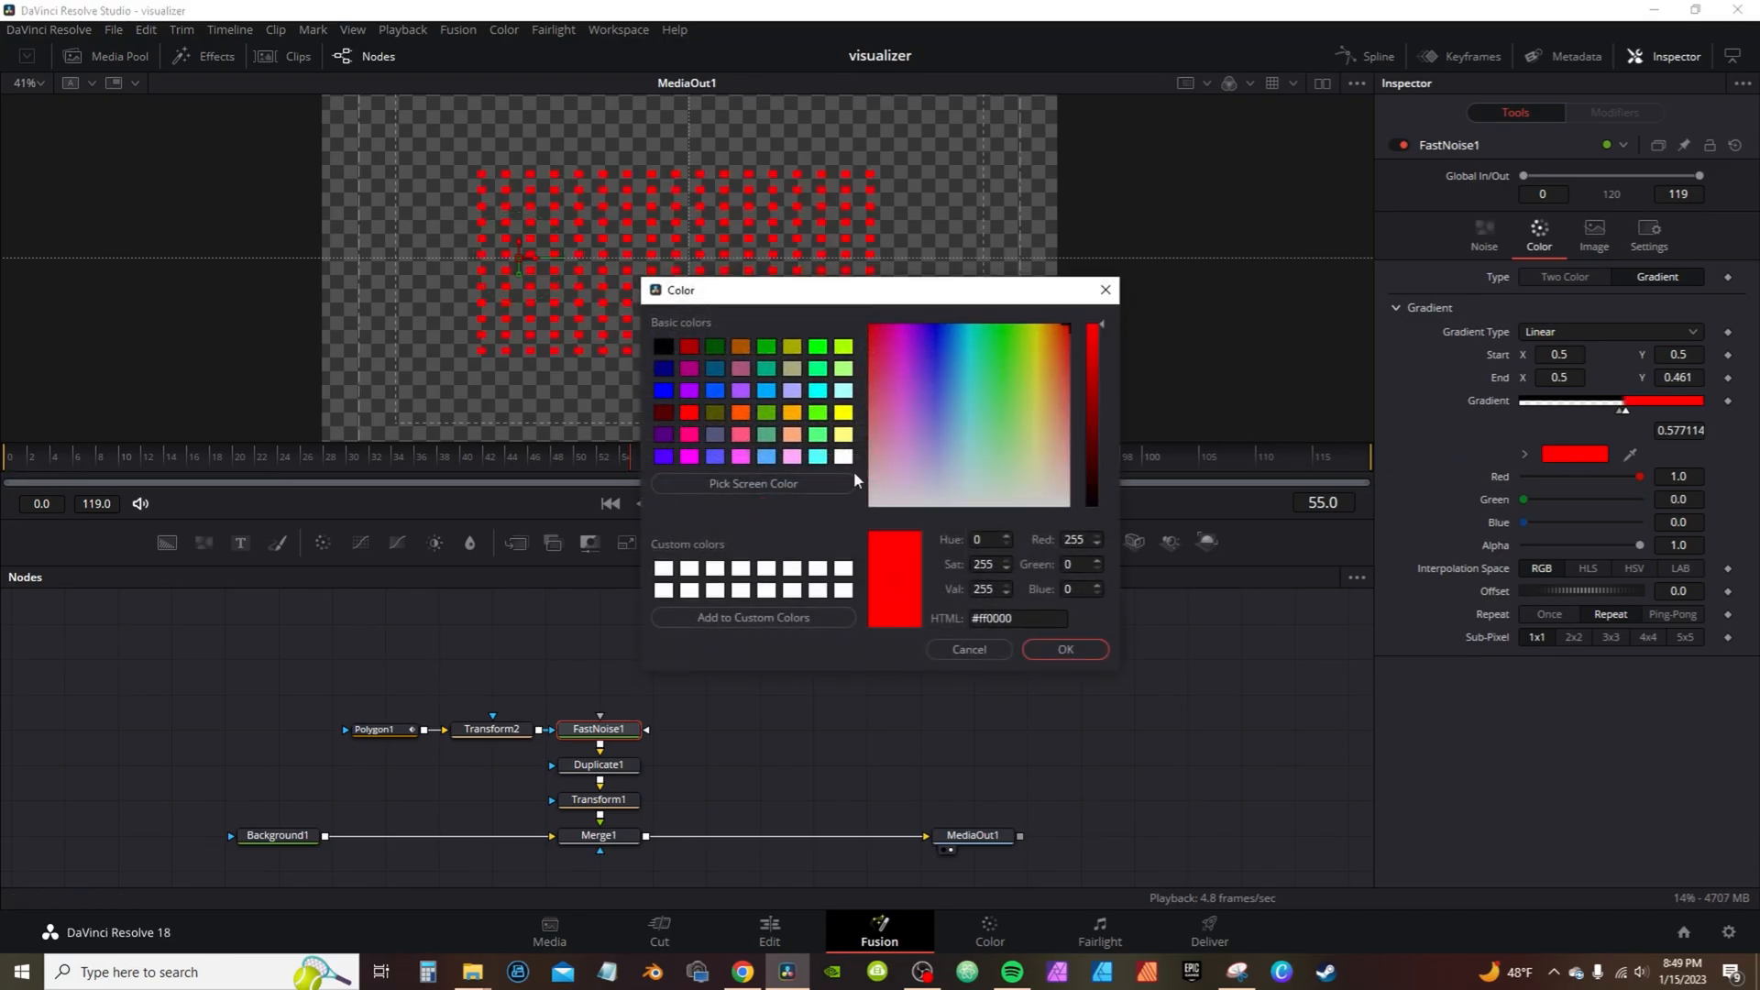
click(1069, 648)
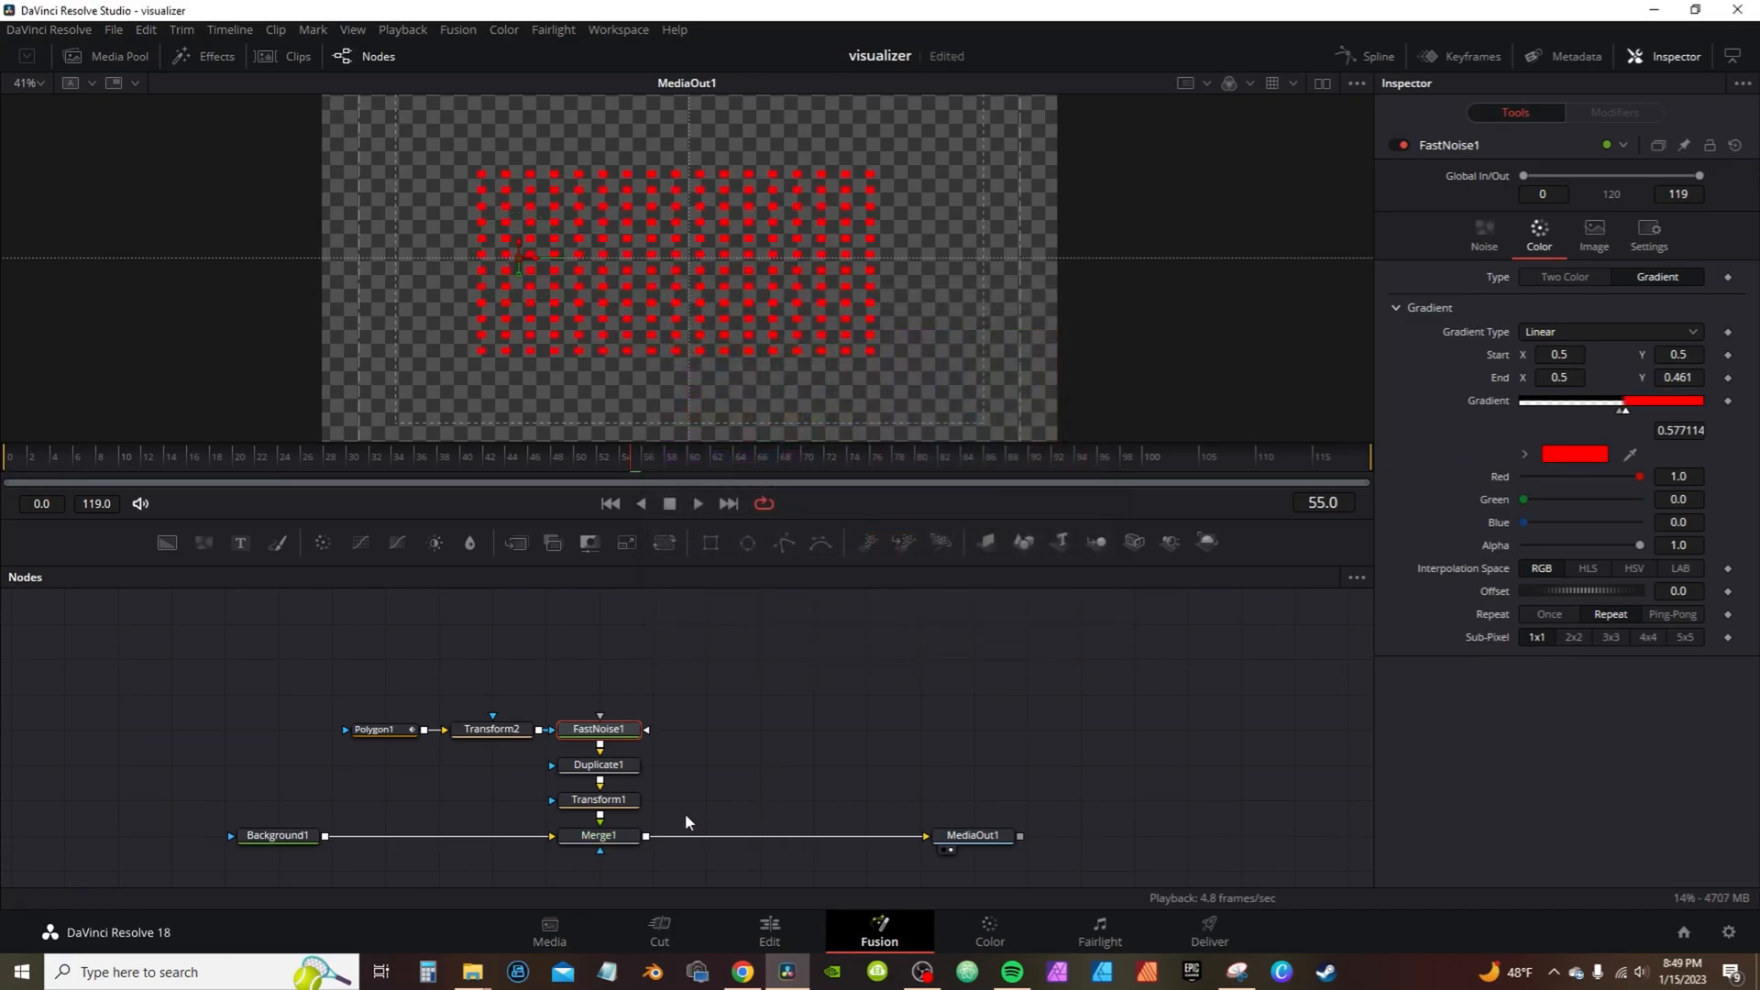
- Insert a Soft Glow node after Merge1 and set its Gain to about 1.457
click(620, 838)
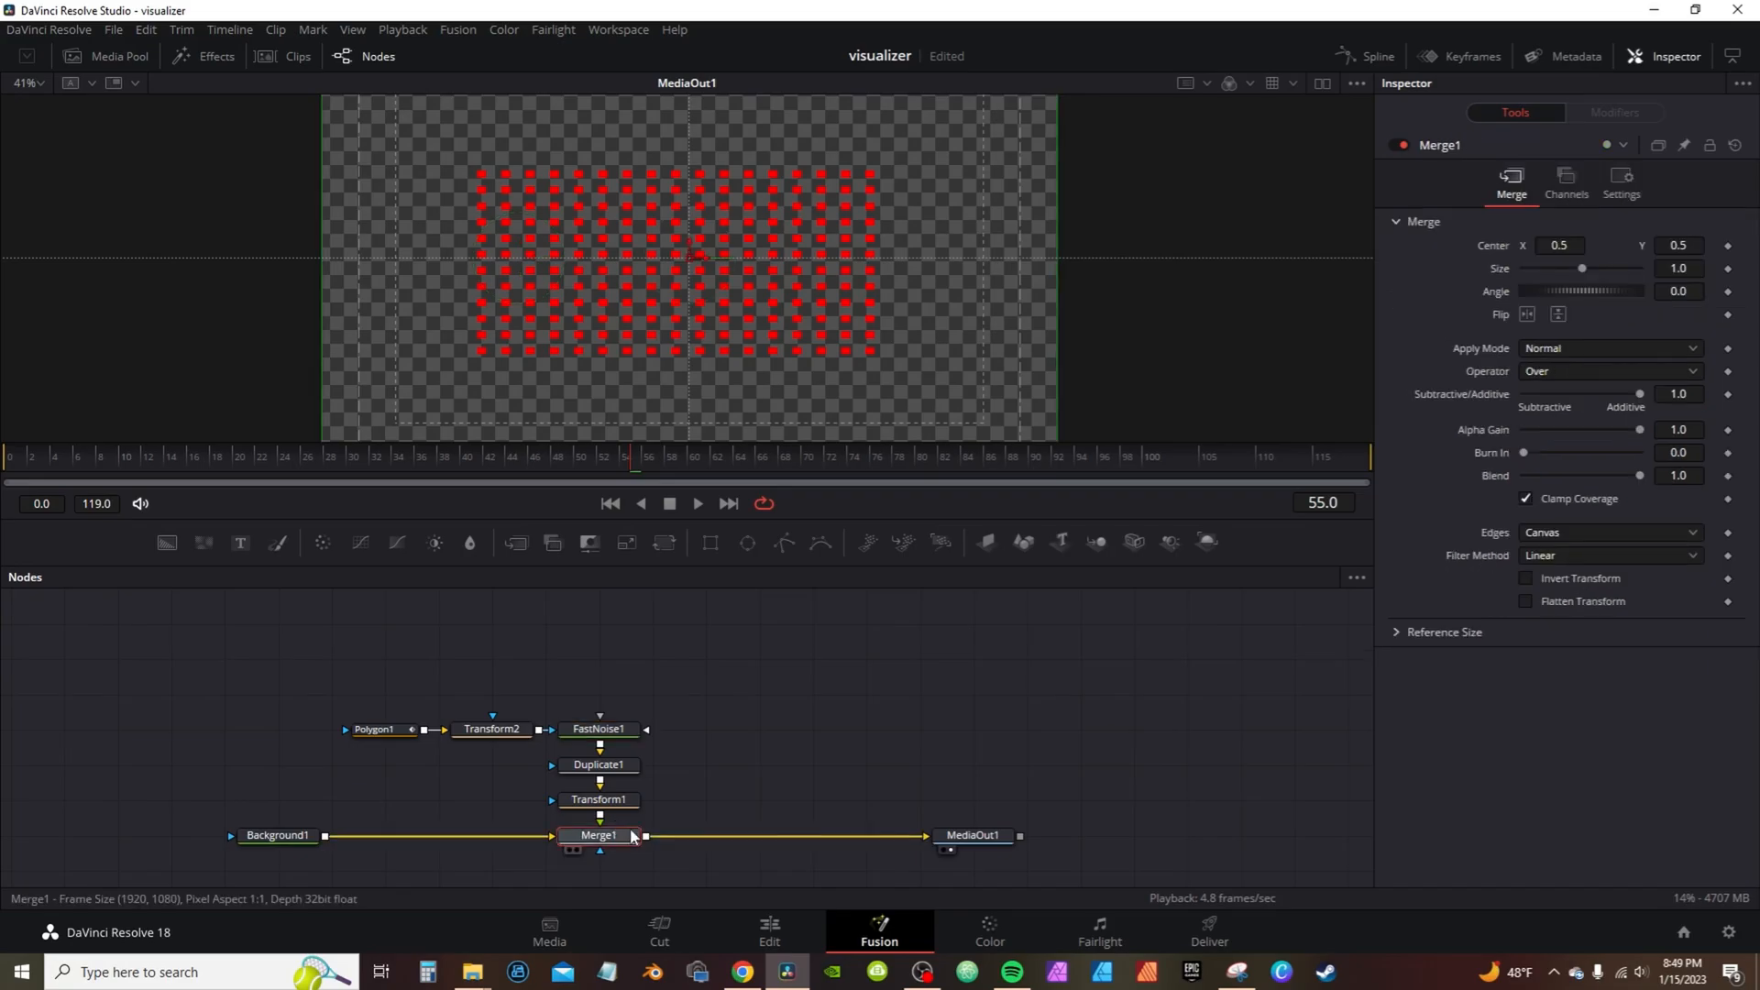
key(shift+space)
text(du)
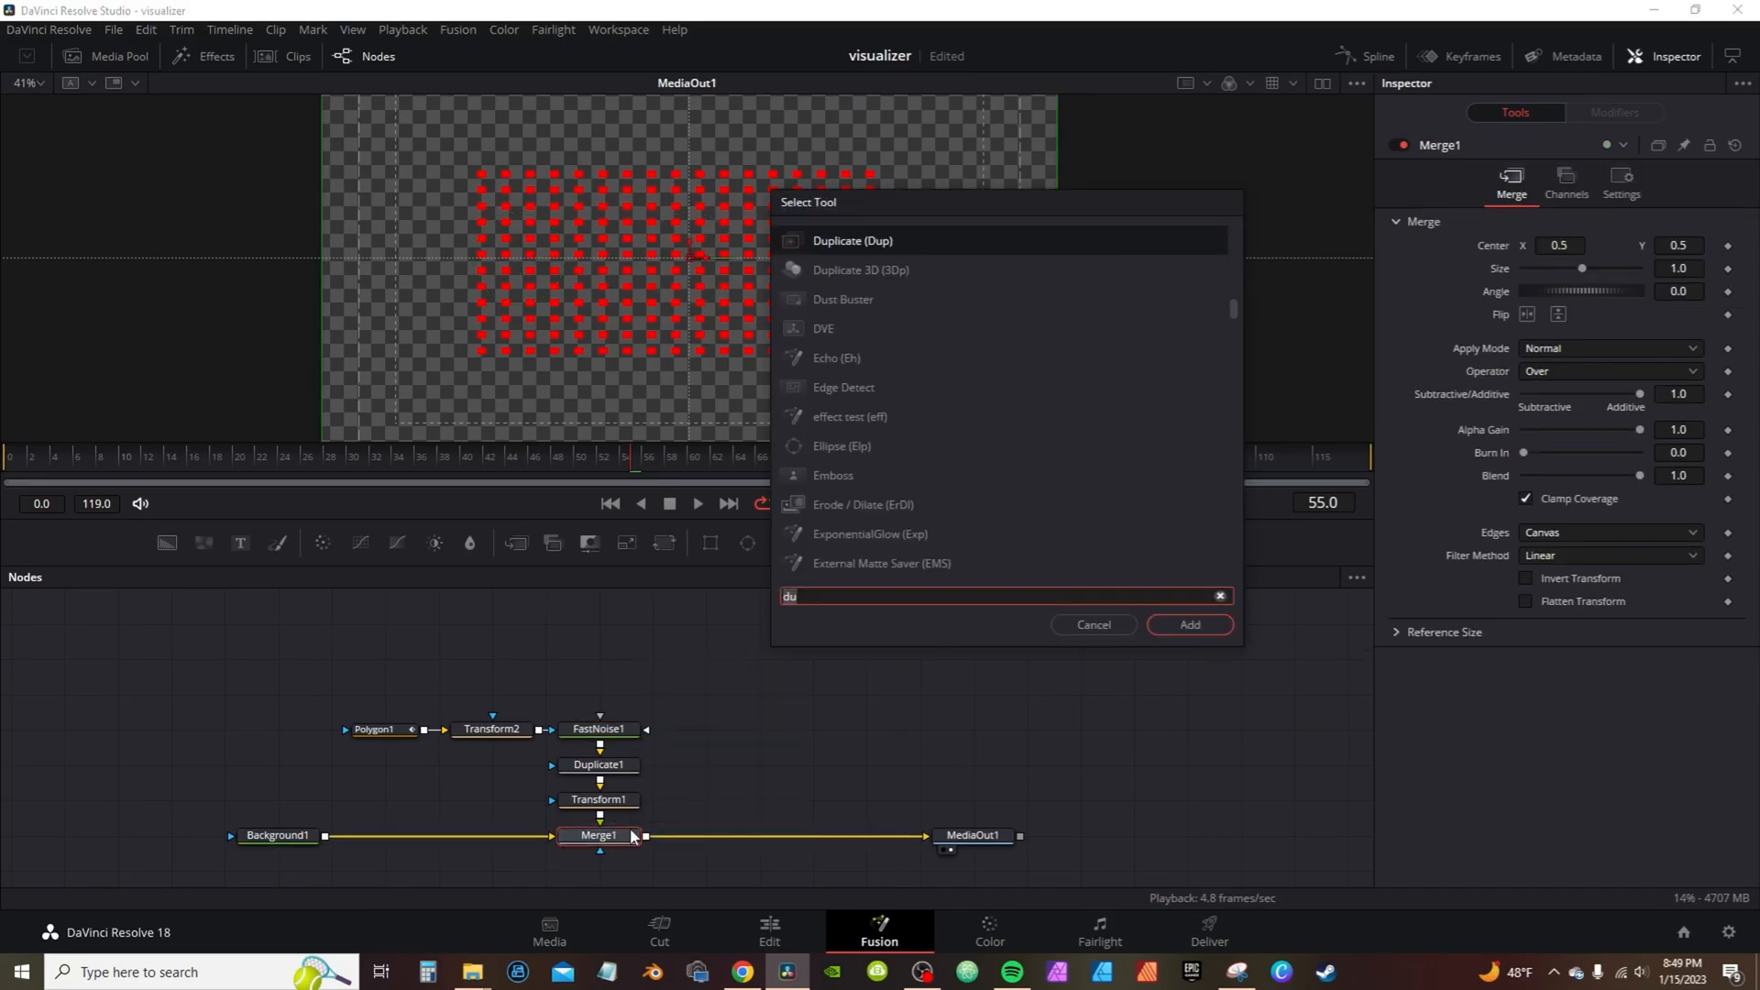
key(BackSpace)
key(BackSpace)
text(sof)
click(1225, 629)
drag(1549, 293, 1558, 288)
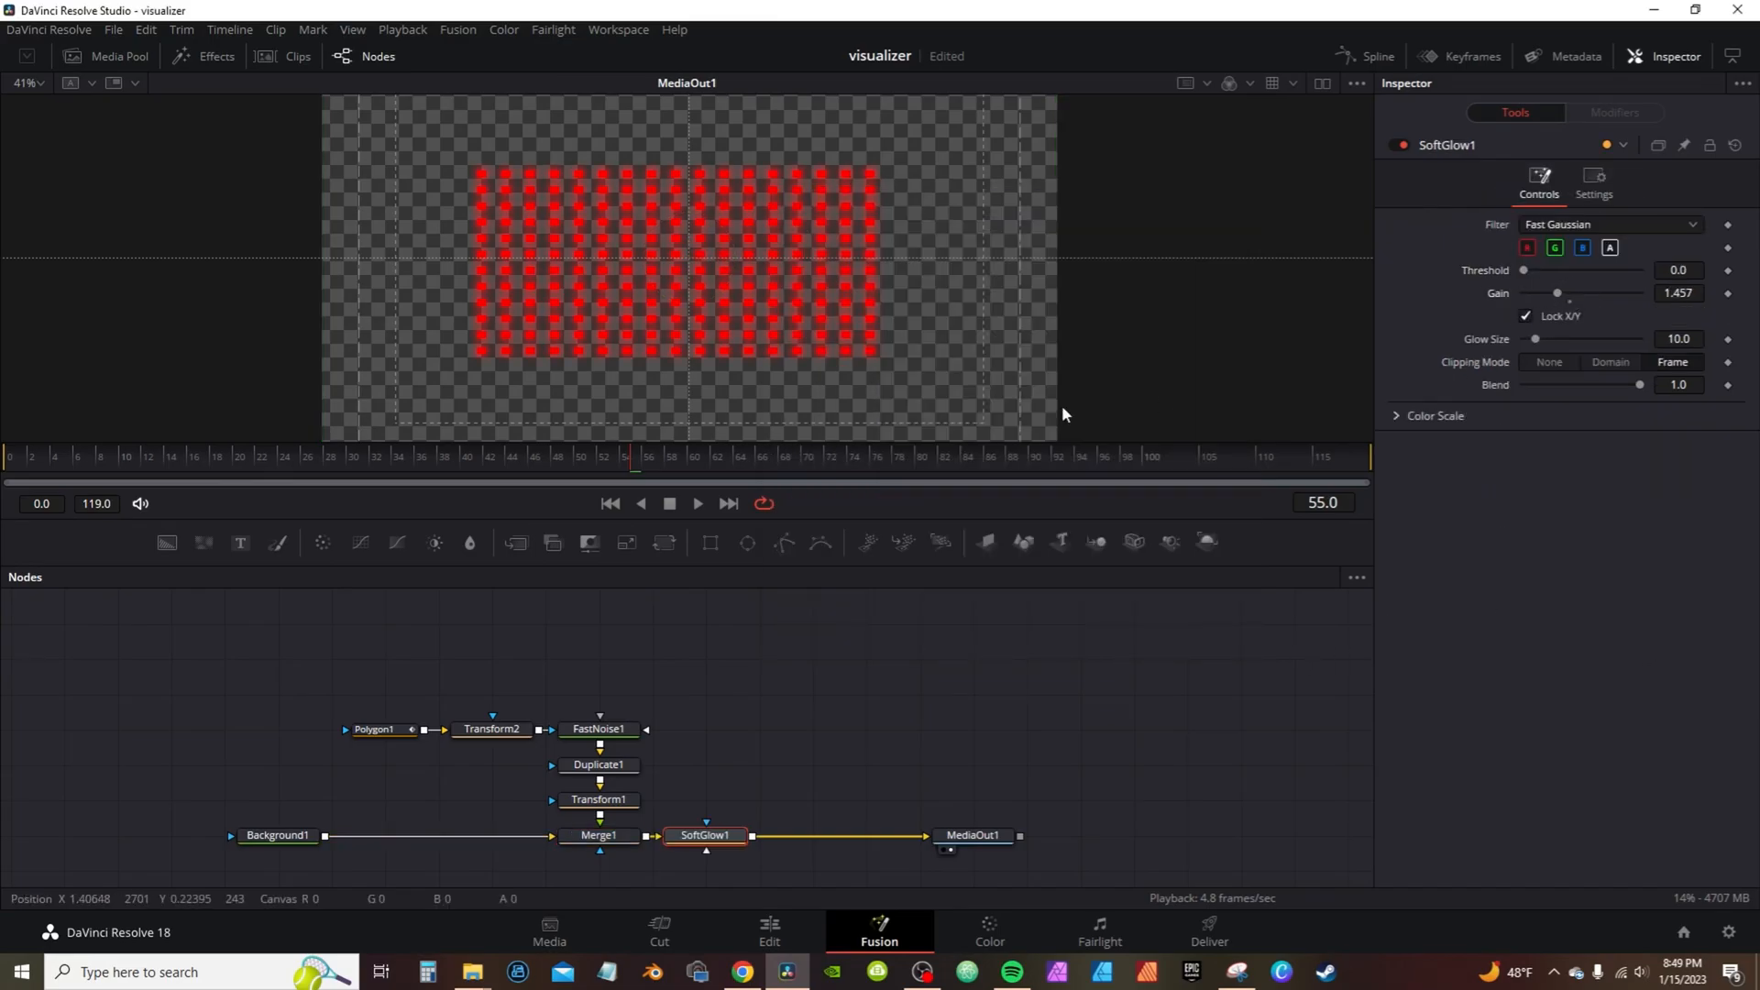
- Reseed Duplicate1's jitter and raise the jitter Size to about 0.63 so the dot columns vary in height
click(600, 765)
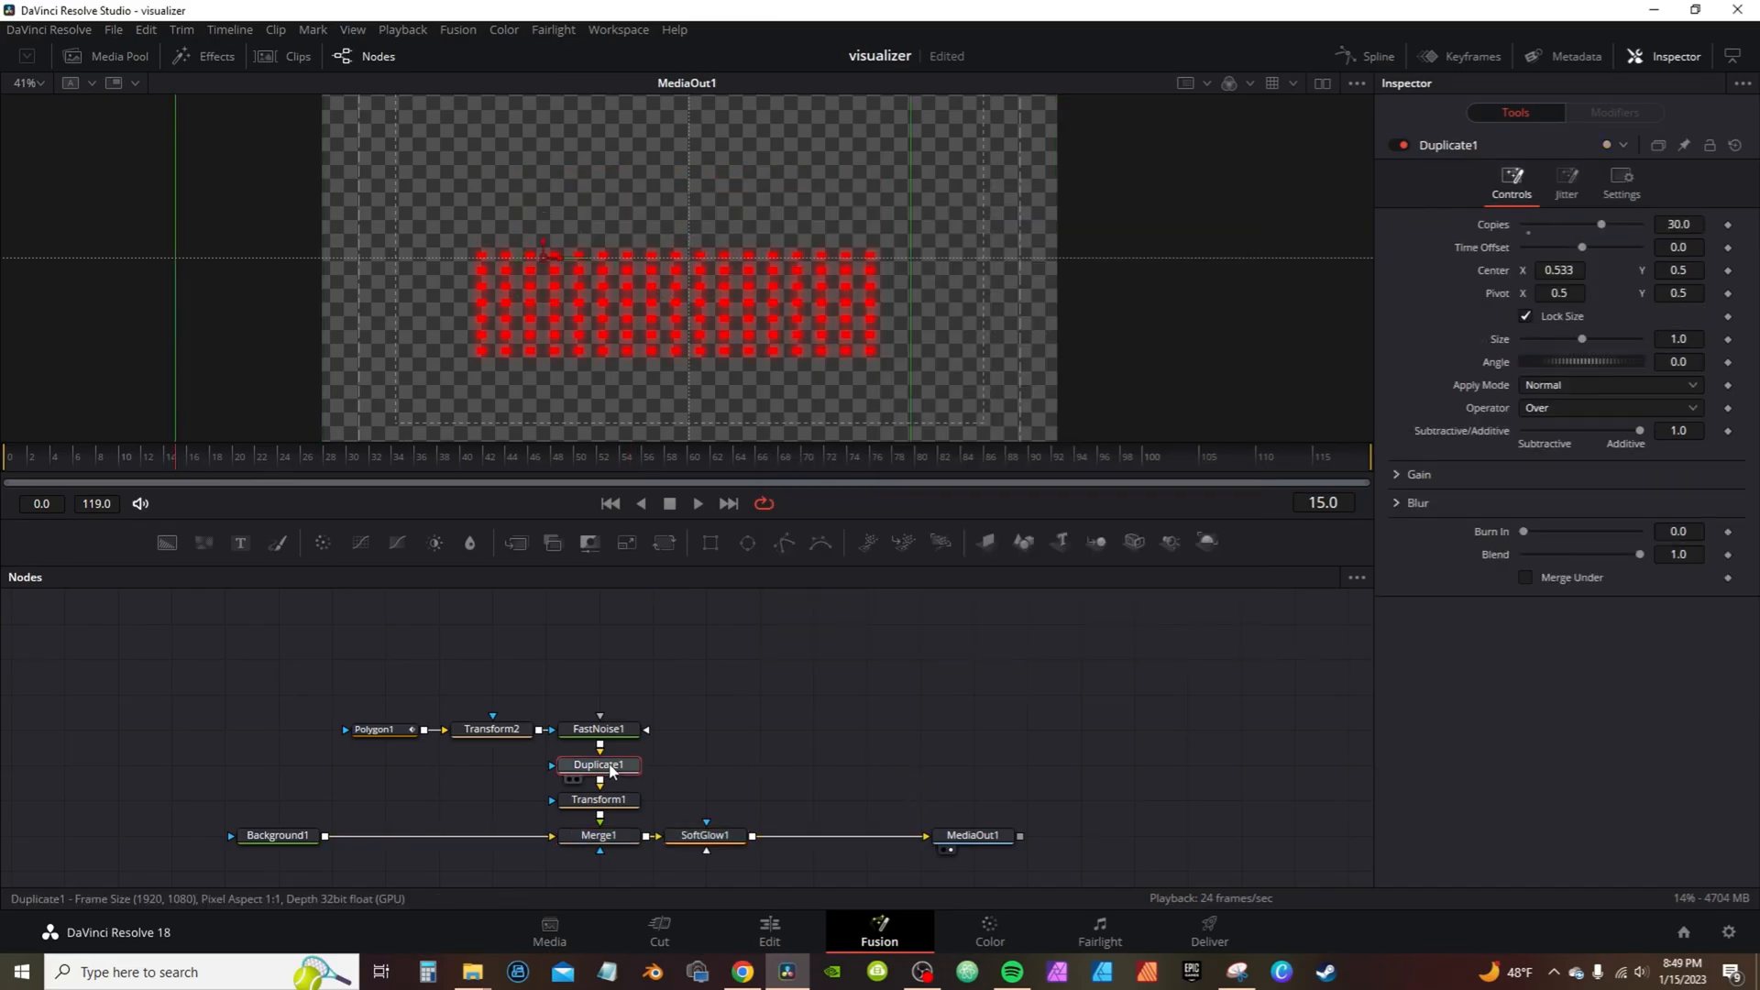
click(1569, 188)
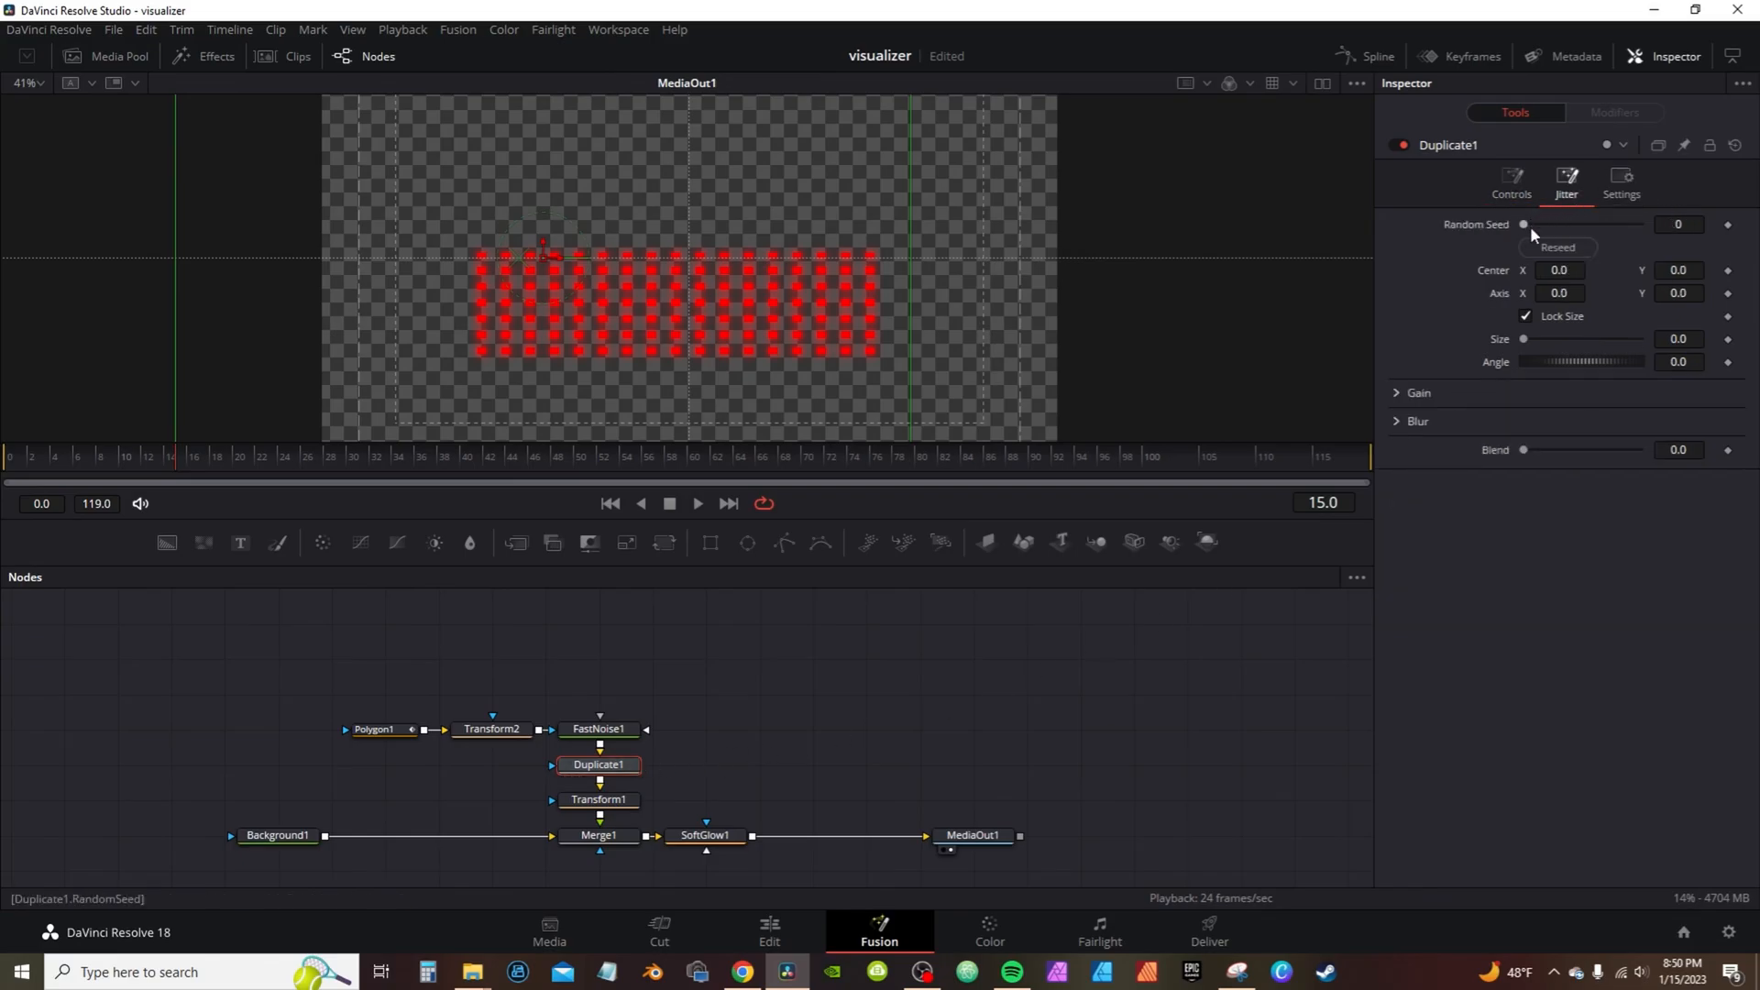
click(1558, 247)
click(1526, 338)
drag(1527, 338, 1544, 333)
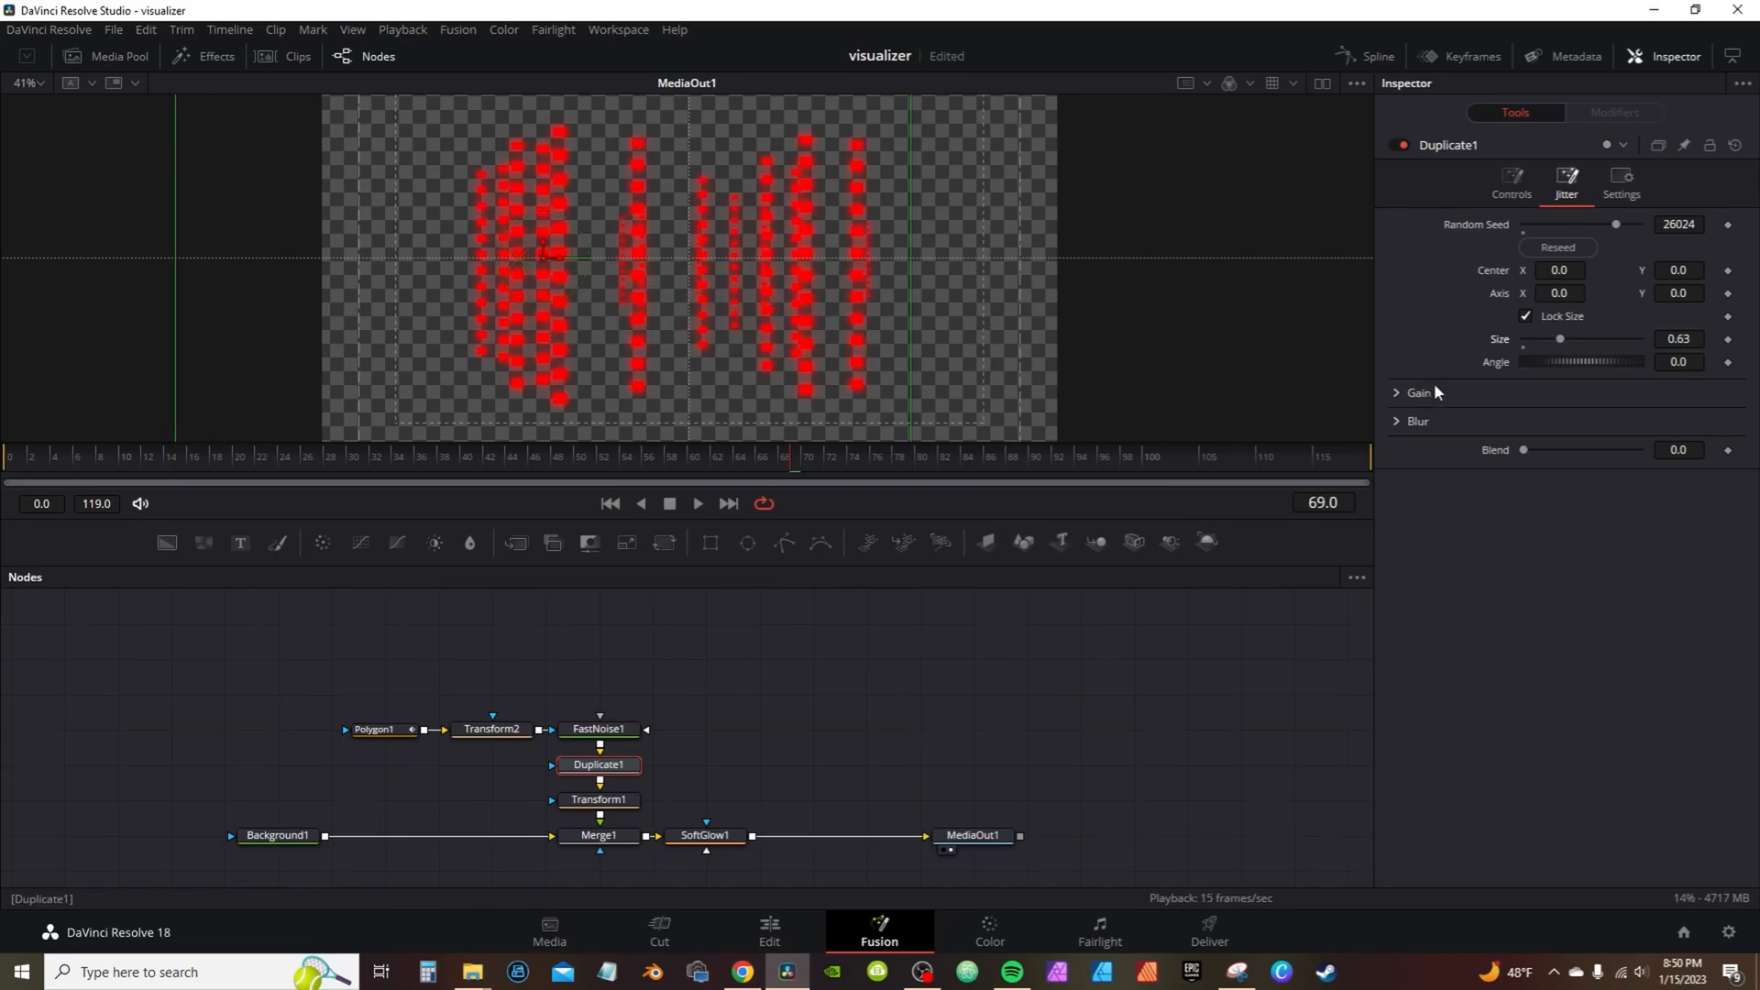
- Modify Duplicate1's jitter Size with the Audio (WAV) modifier
right_click(1502, 339)
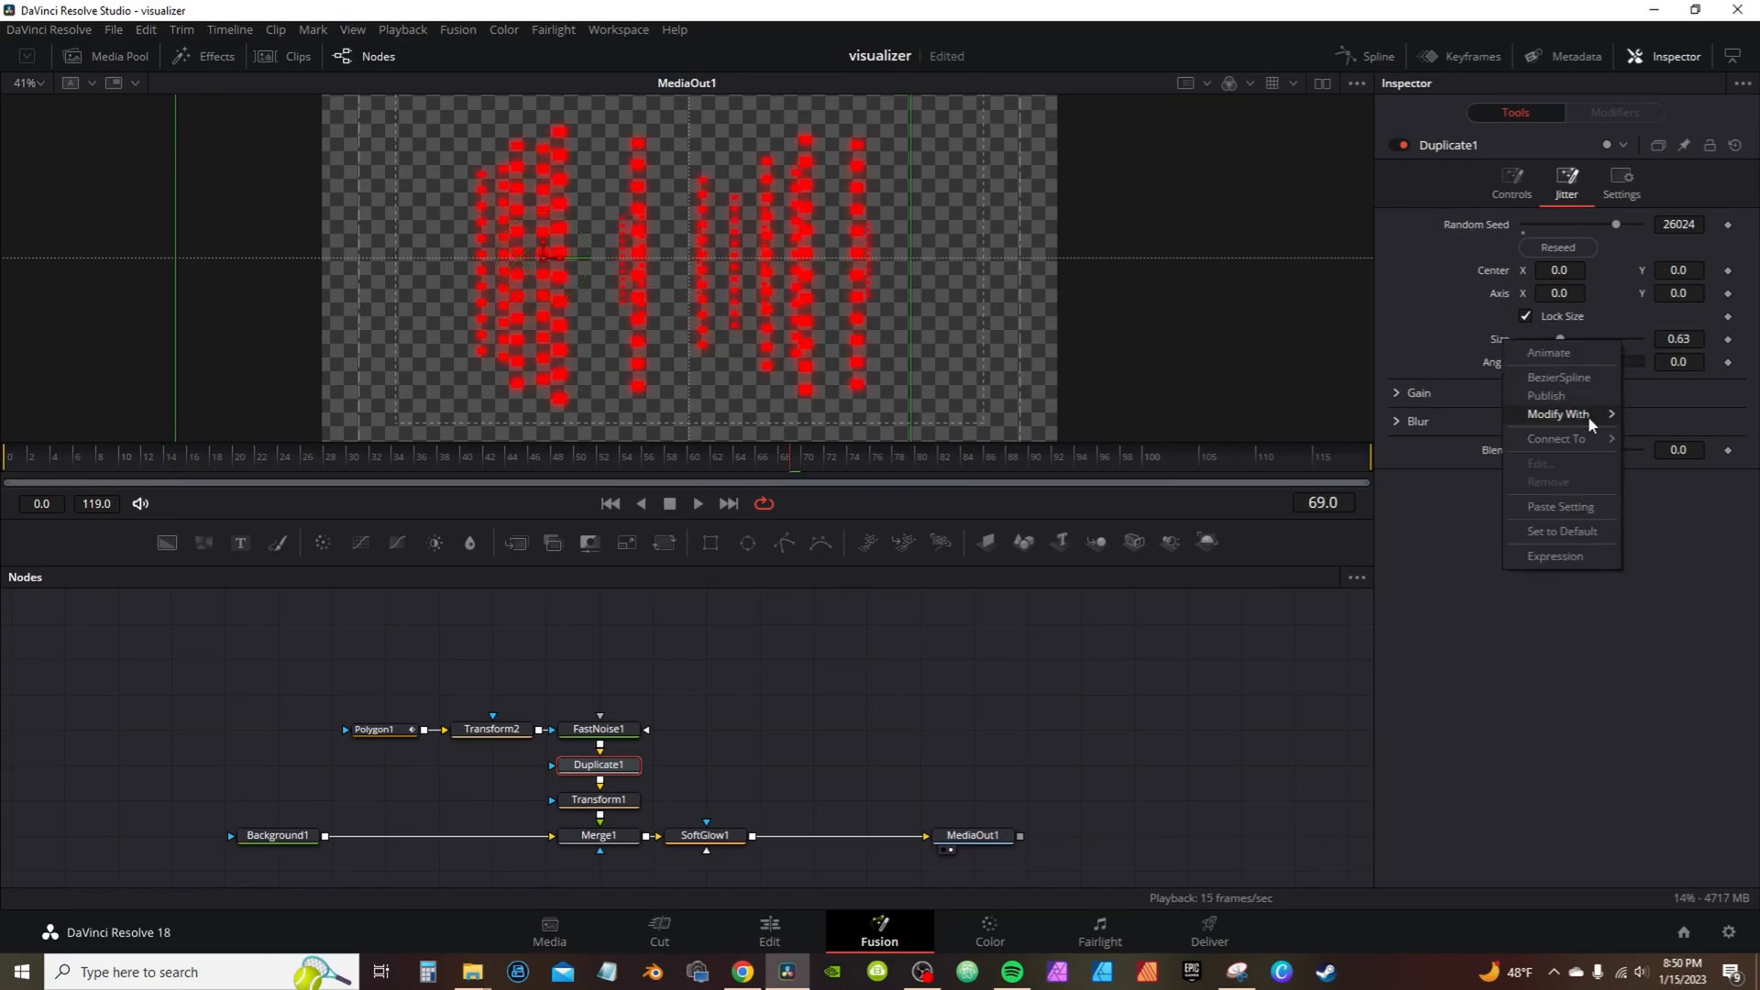
mouse_move(1588, 415)
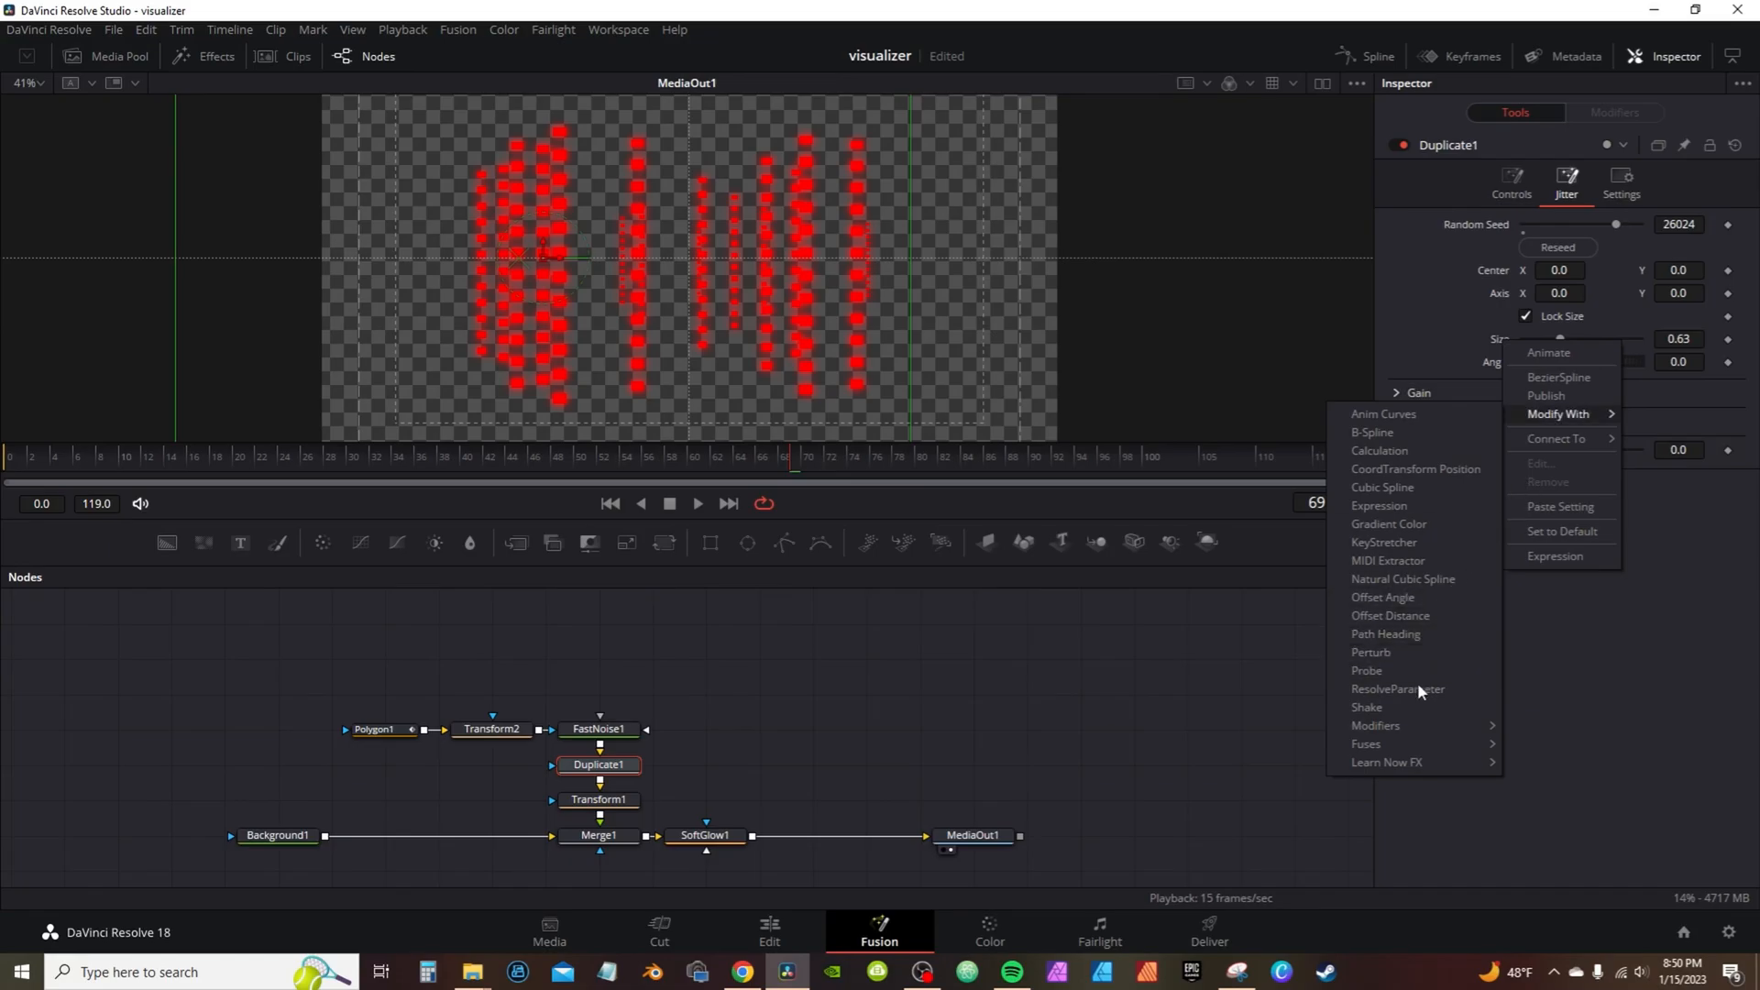
mouse_move(1421, 725)
click(1515, 726)
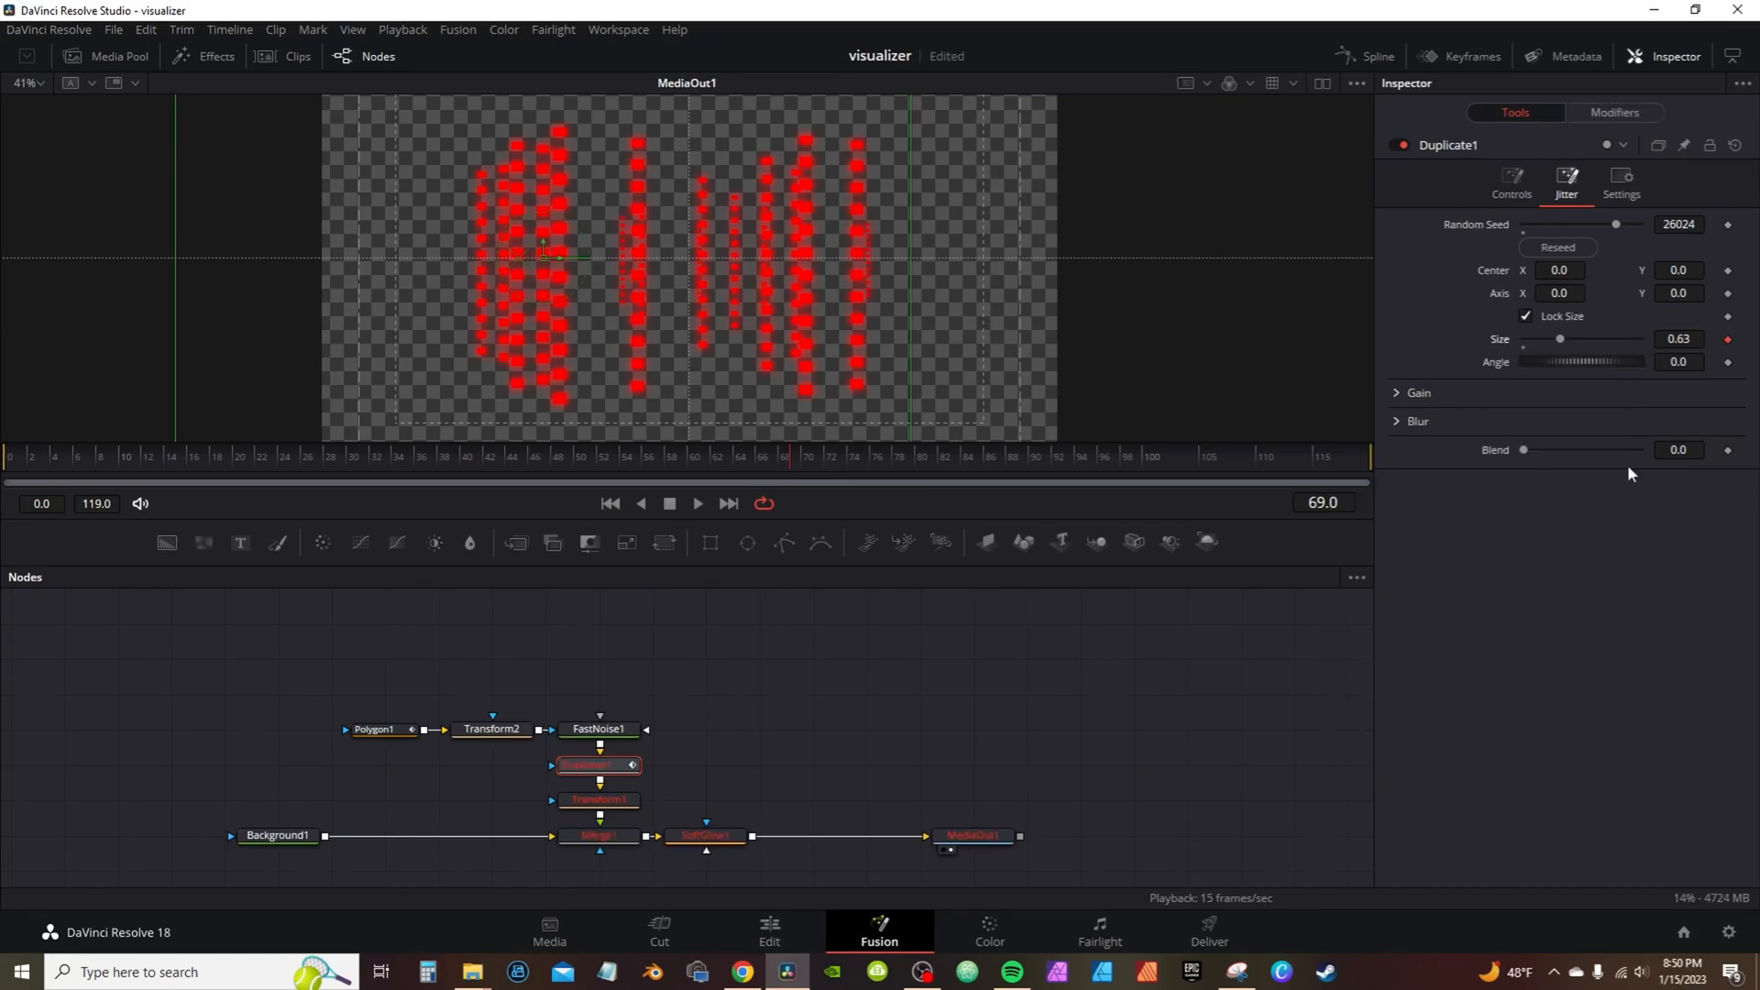
- Load ES_Park Way Universe - Tilden Parc (1).wav into the jitter's audio modifier, set Amplitude Scale to about 1.181, and play from the start
click(1639, 113)
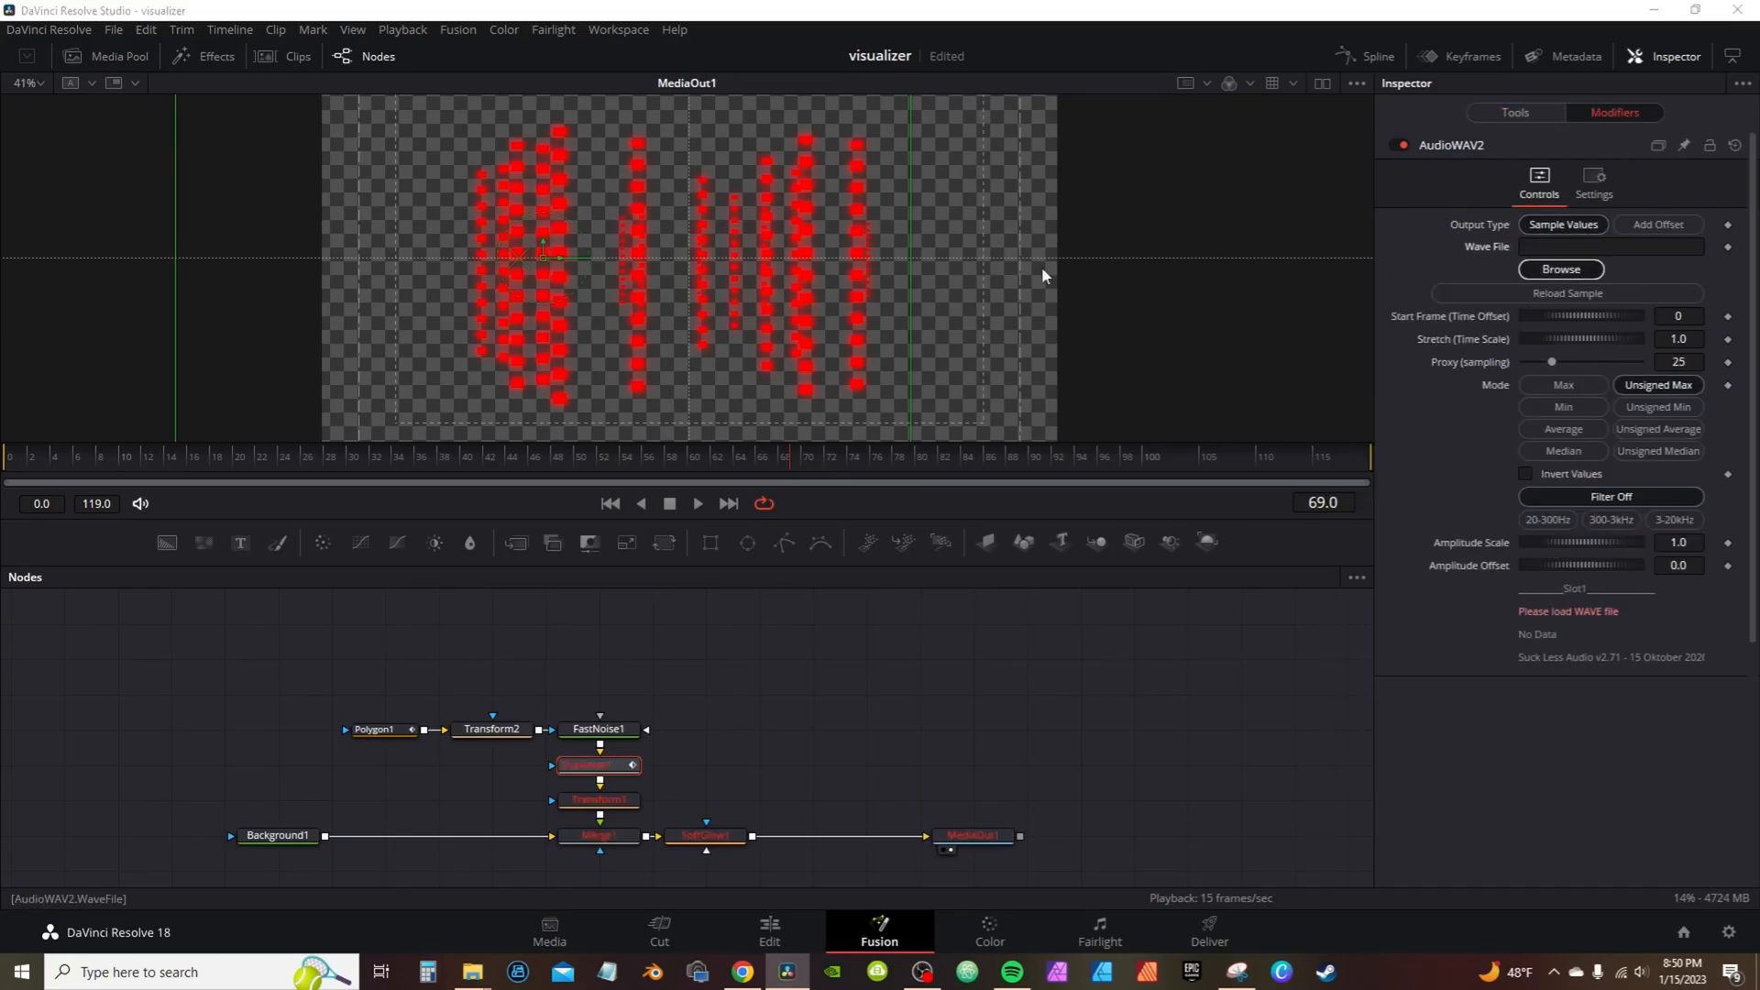
double_click(330, 174)
drag(1593, 562, 1597, 563)
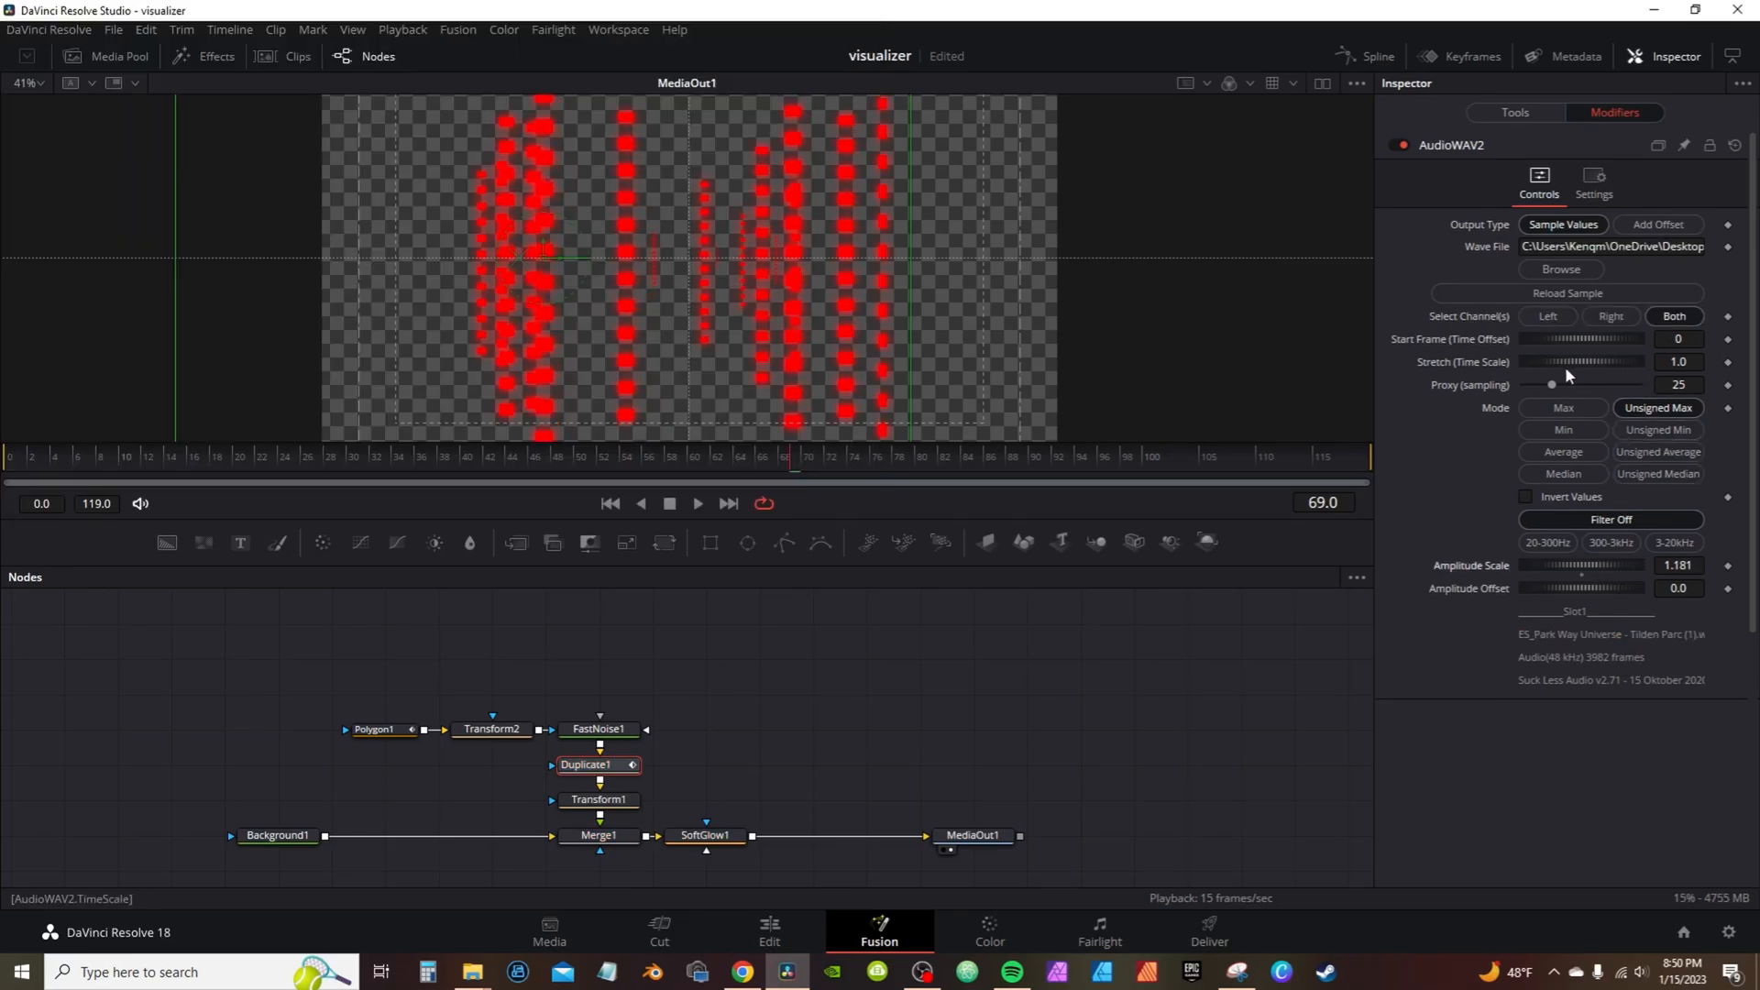
click(30, 463)
key(space)
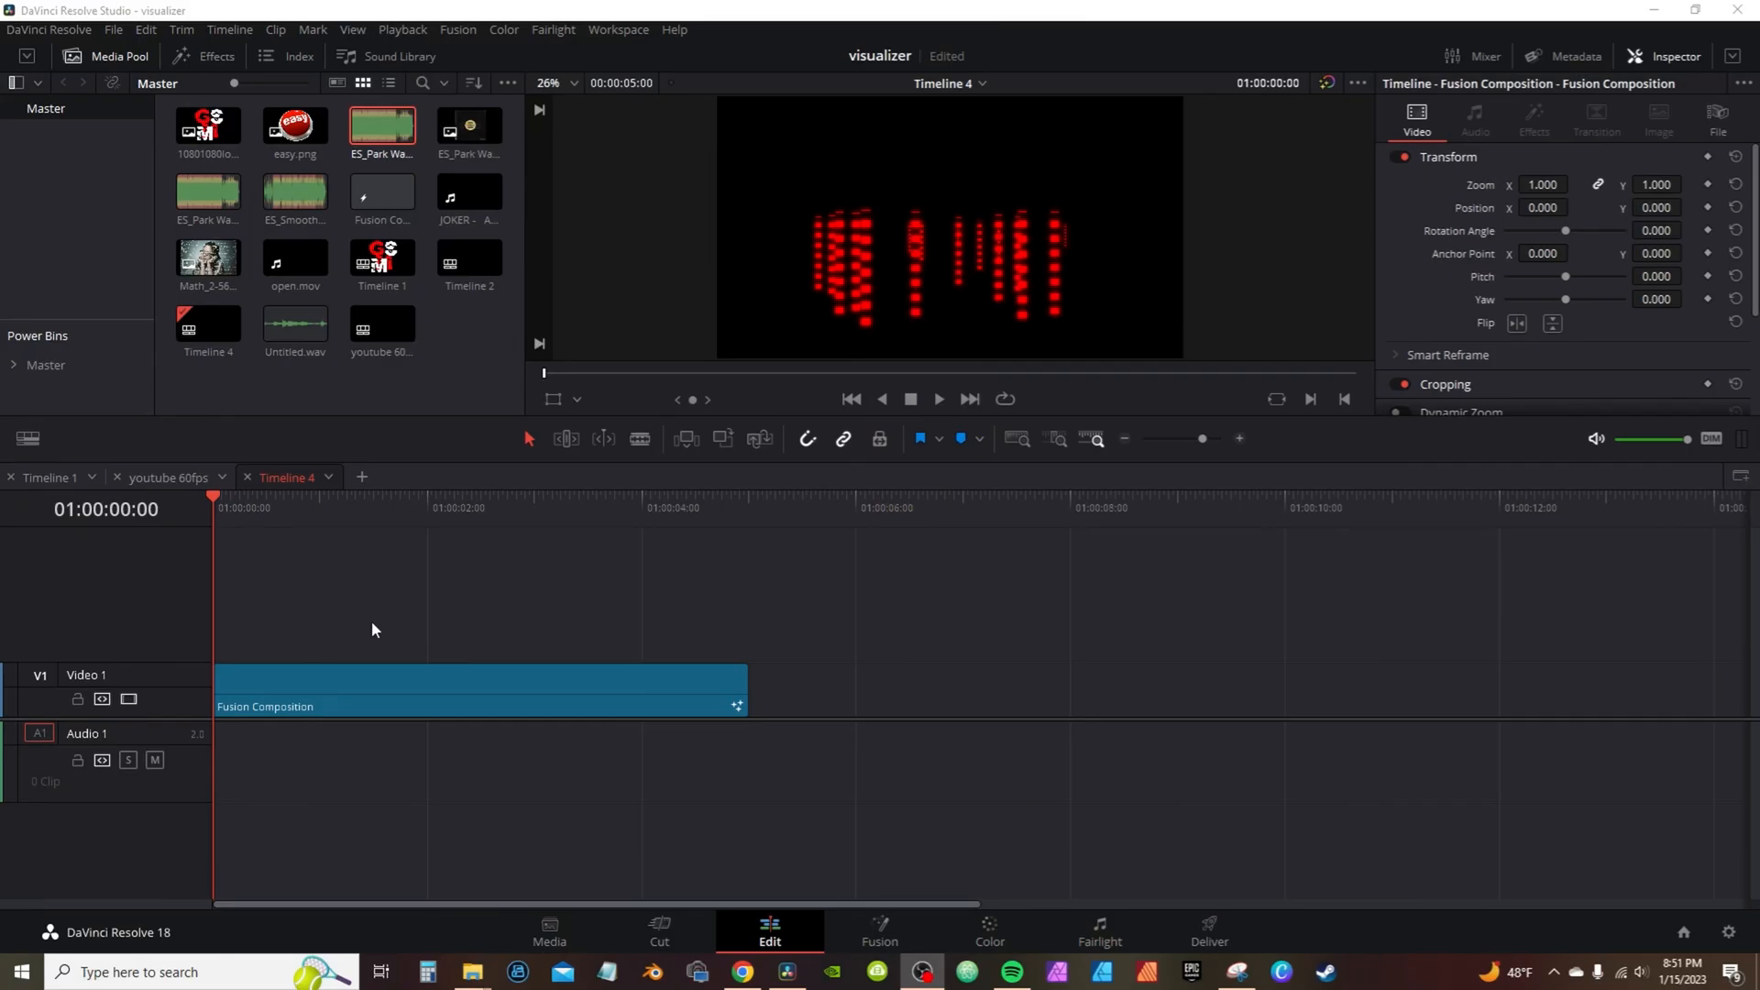
- Move the Fusion composition to Video 2 and place ES_Park Way Universe - Tilden Parc.png beneath it, extended to the same length
drag(390, 692, 393, 636)
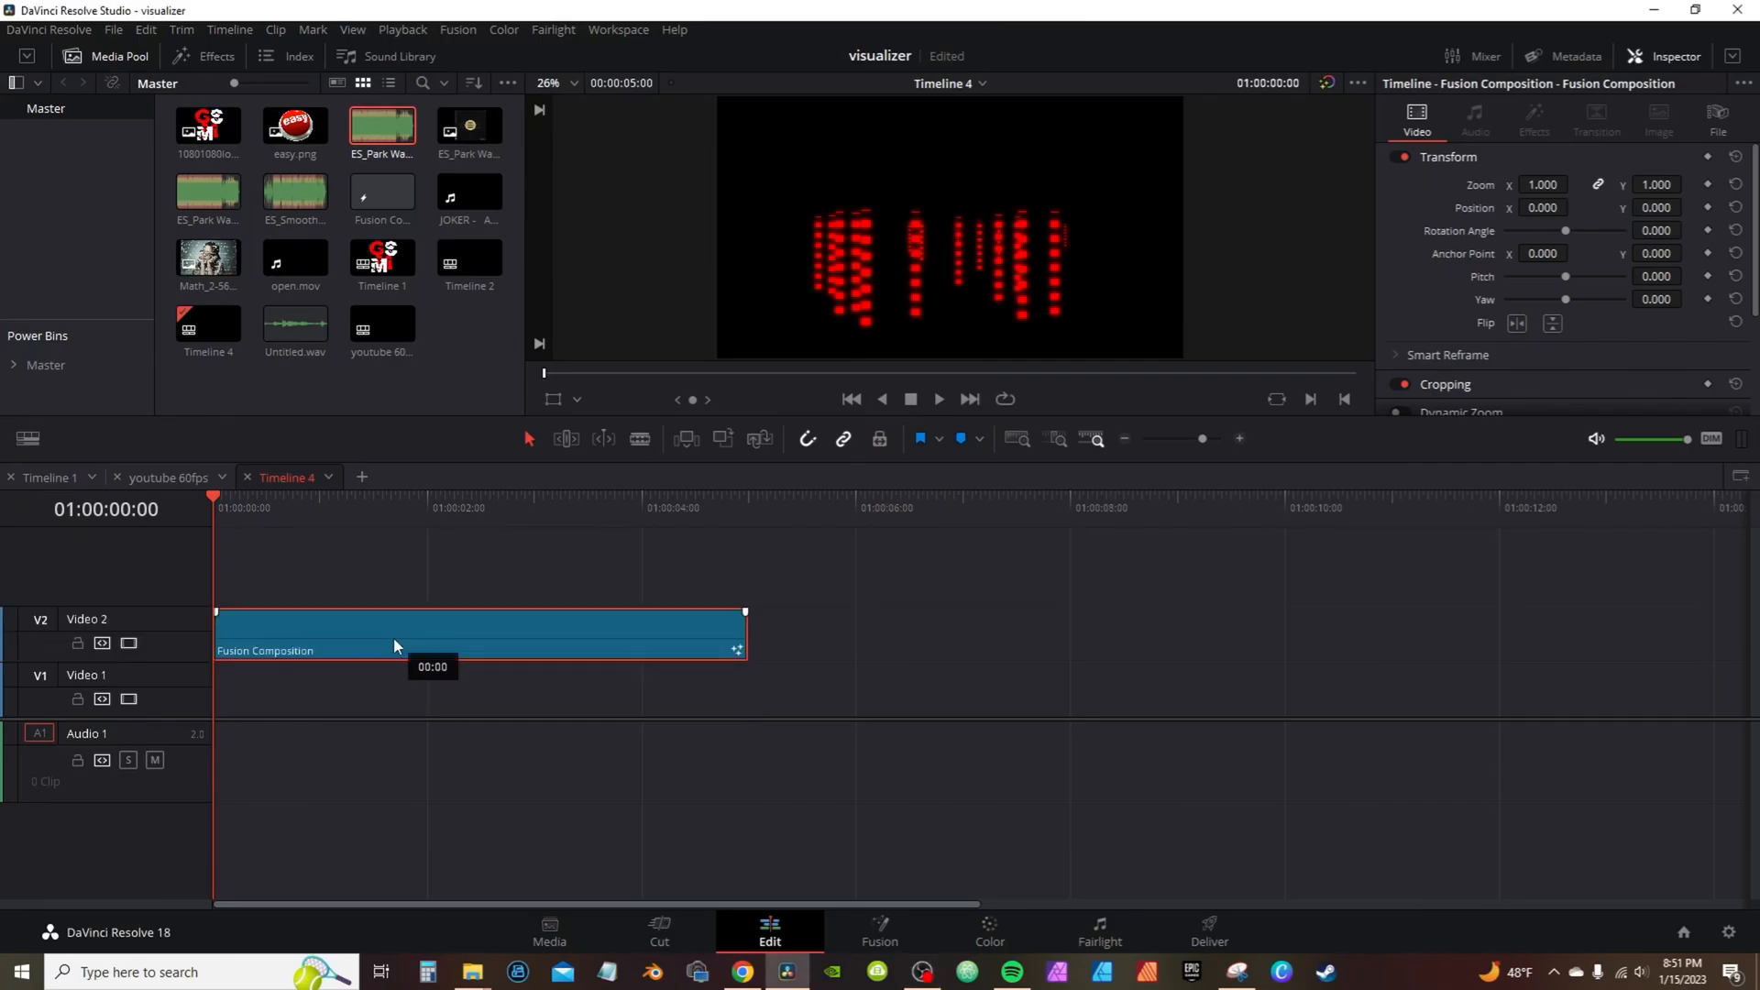
drag(465, 146, 211, 711)
click(226, 713)
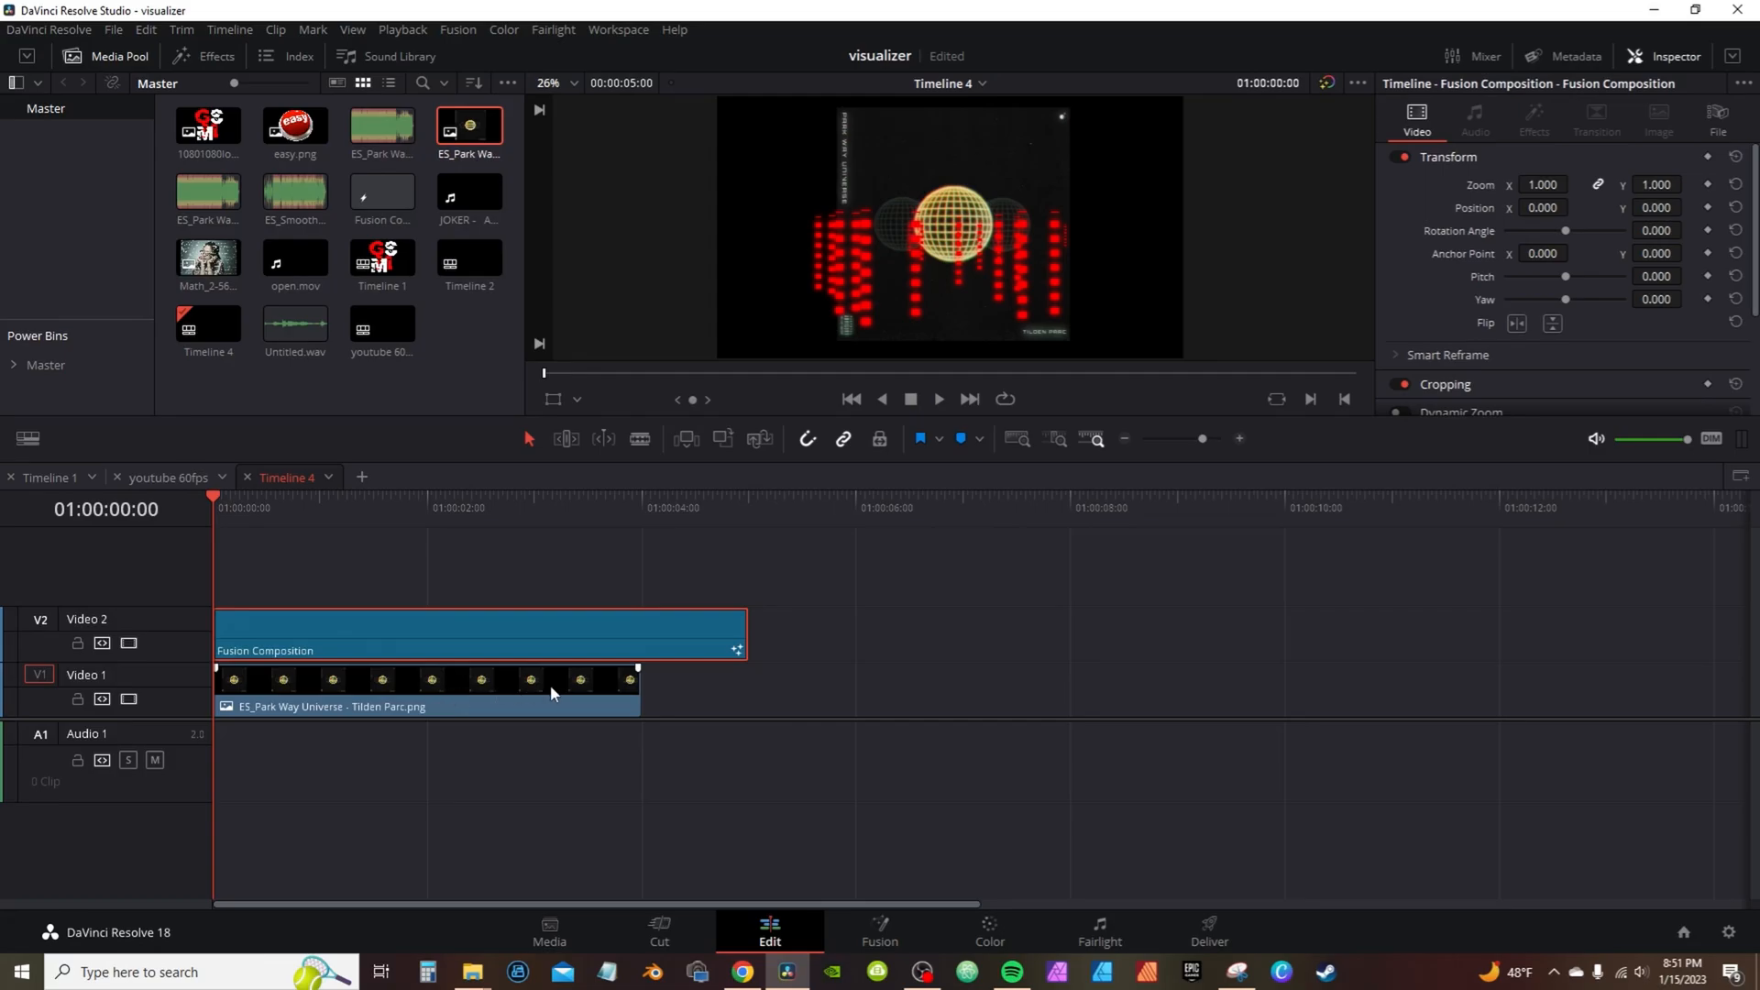
drag(633, 686, 747, 685)
- Add ES_Park Way Universe - Tilden Parc (1).wav to Audio 1 from the timeline's start and preview the result full screen
drag(381, 110, 222, 739)
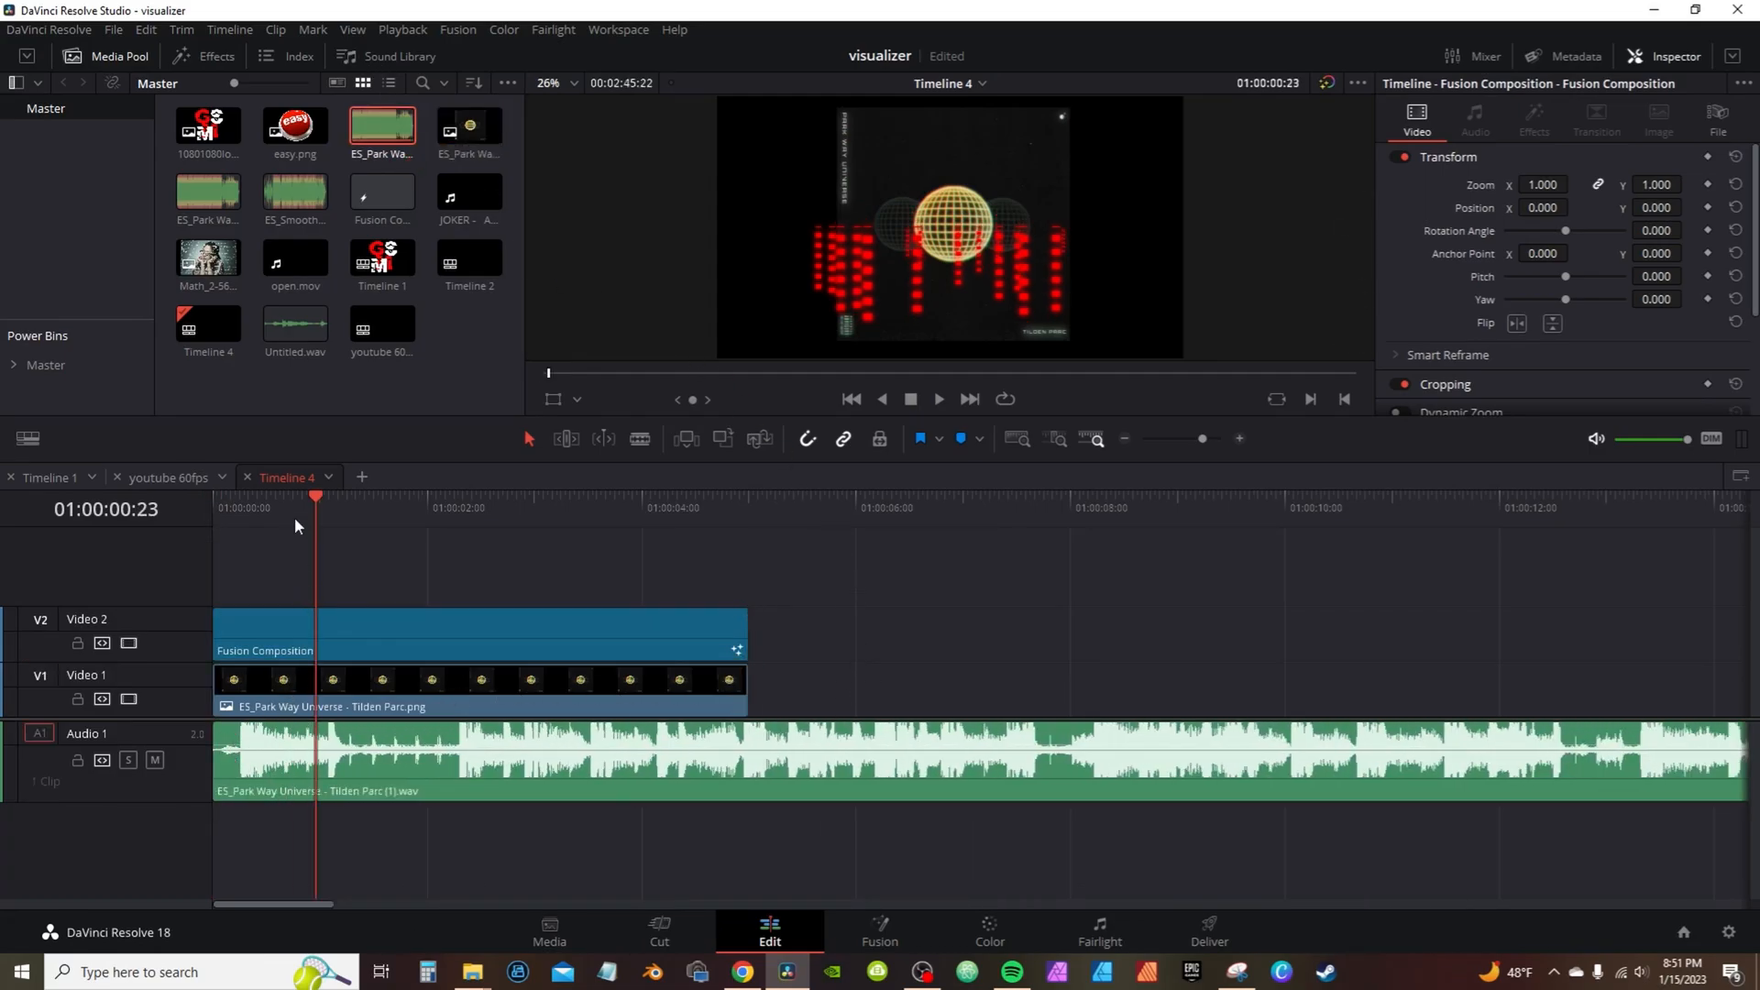
drag(294, 513, 173, 504)
key(ctrl+f)
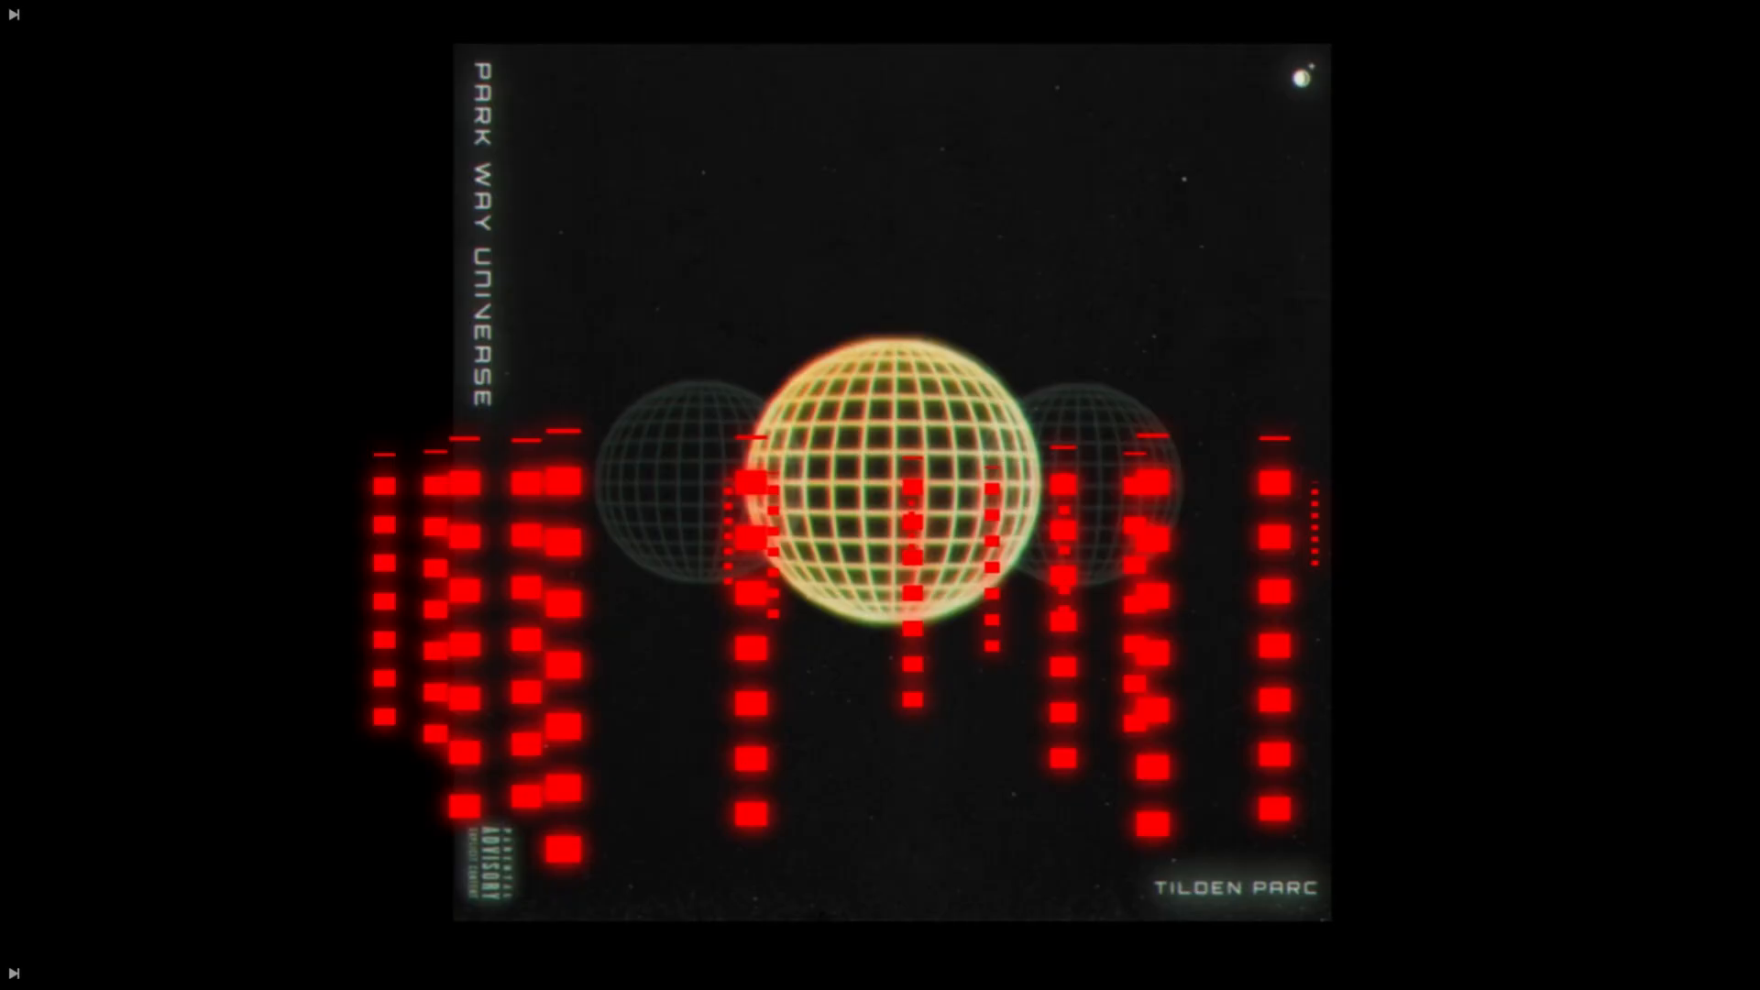